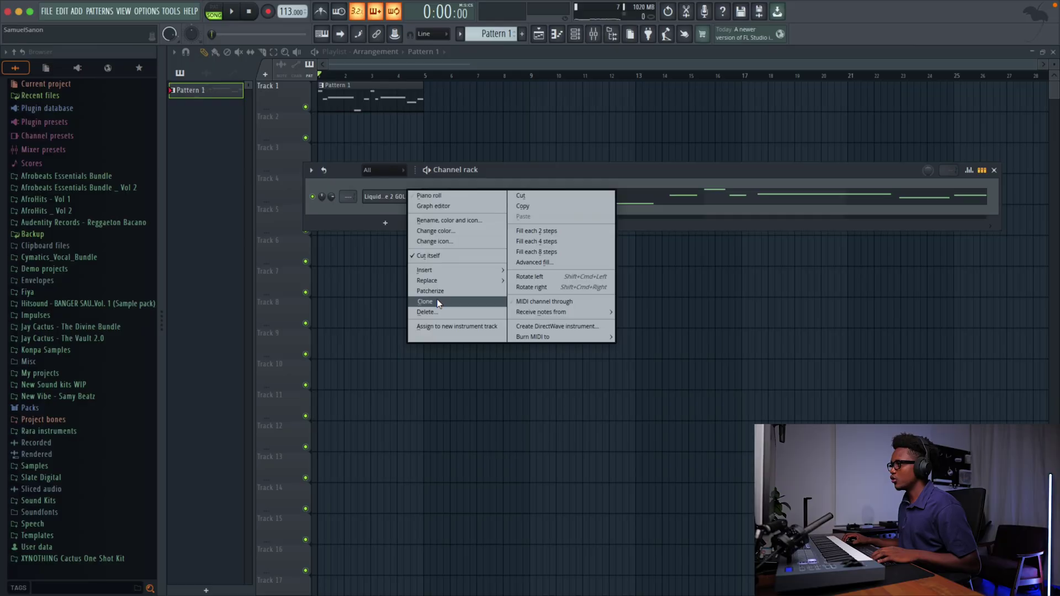
# Clone the Liquid State 2 GOL channel and load the Pluck Bass preset on the clone
pyautogui.click(437, 299)
pyautogui.click(736, 171)
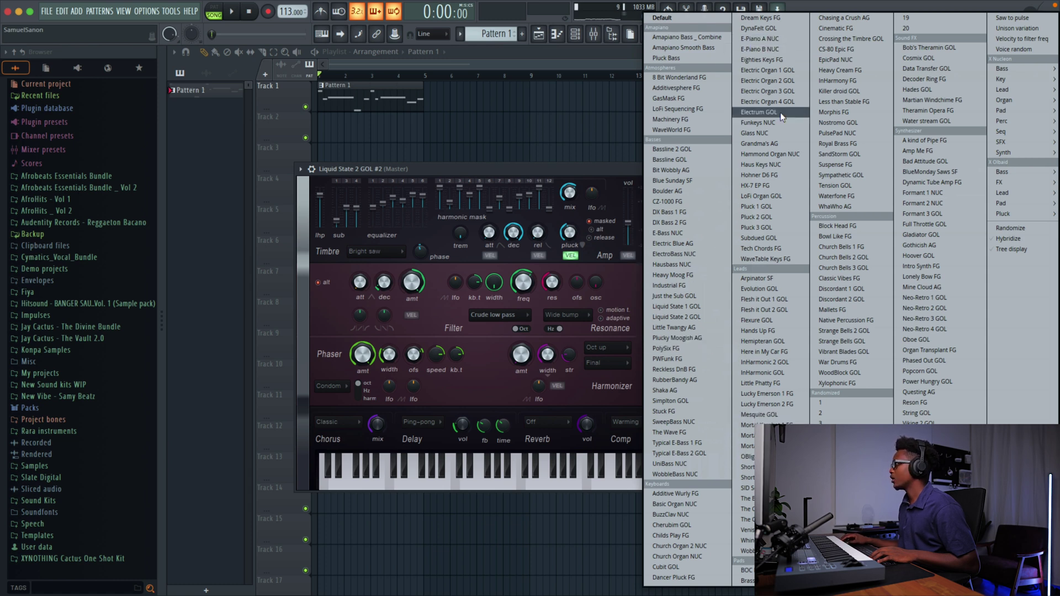
pyautogui.click(668, 58)
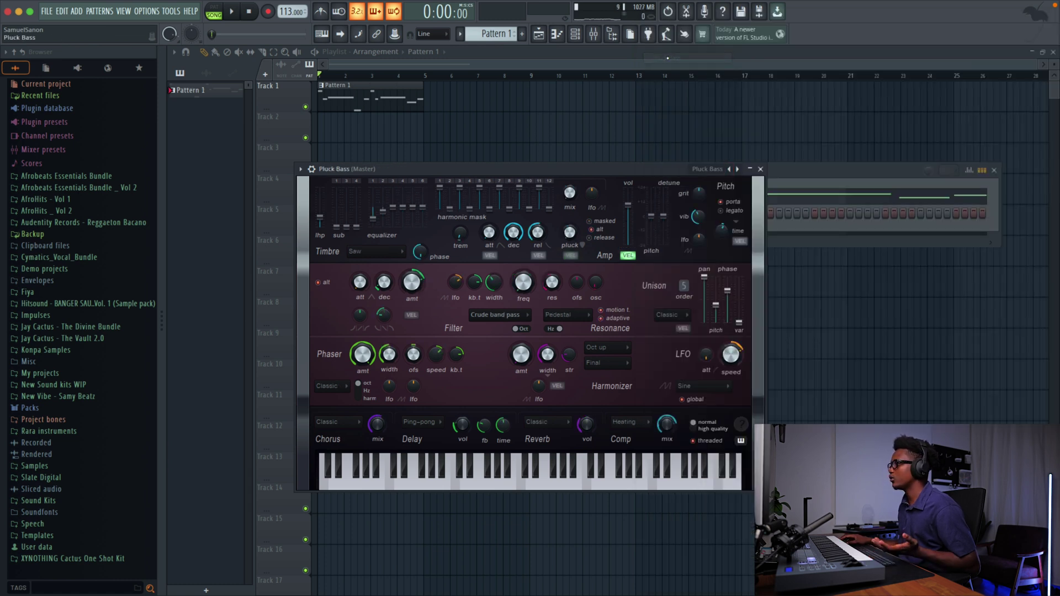
pyautogui.click(761, 169)
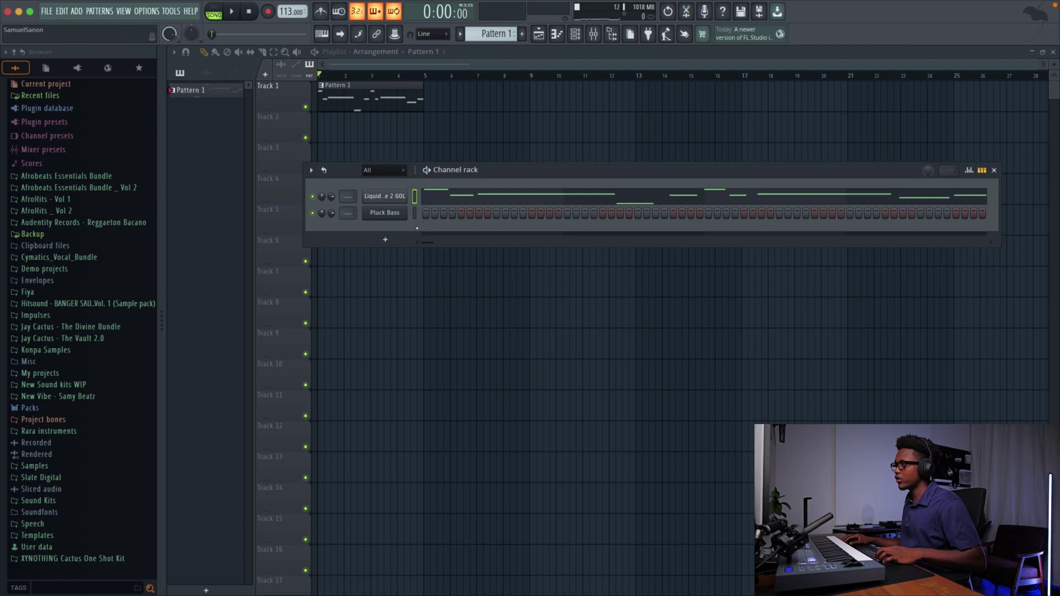
# Paste the melody notes into the Pluck Bass channel and play the layered pattern back
pyautogui.hotkey('ctrl', 'v')
pyautogui.press('space')
pyautogui.click(463, 219)
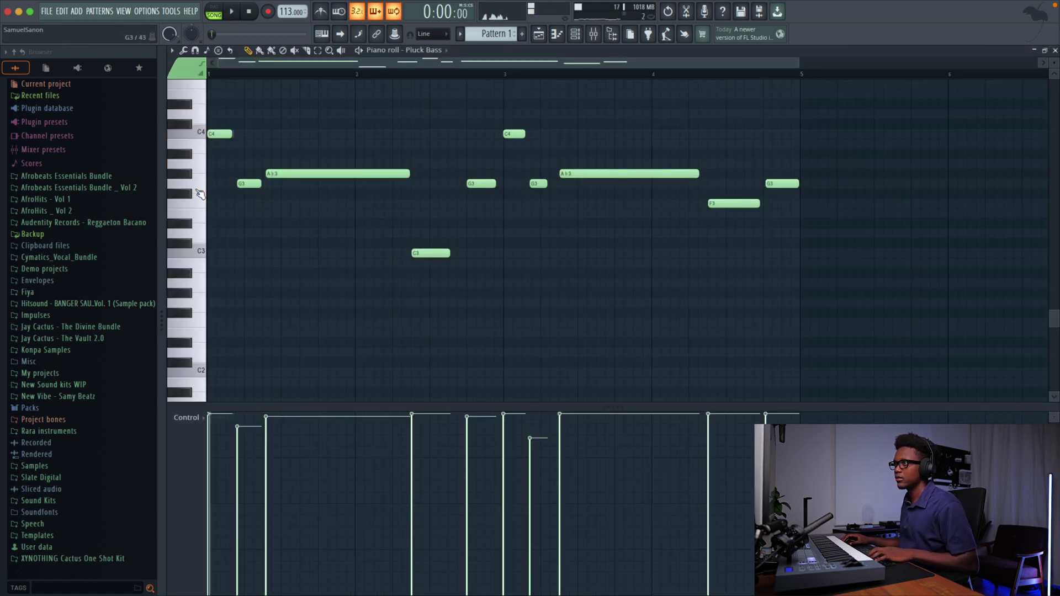
pyautogui.press('space')
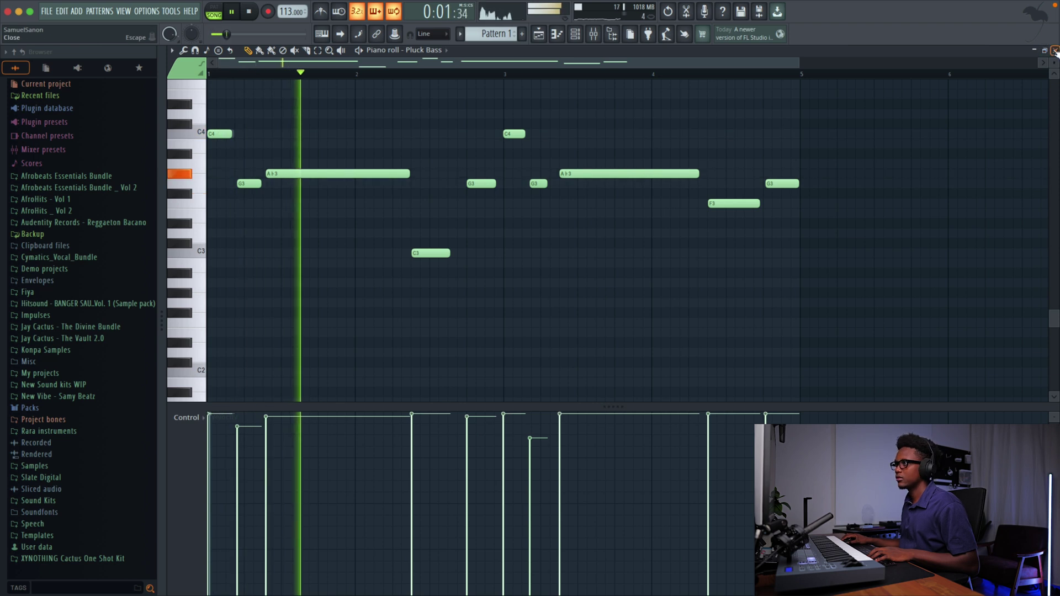
pyautogui.press('F7')
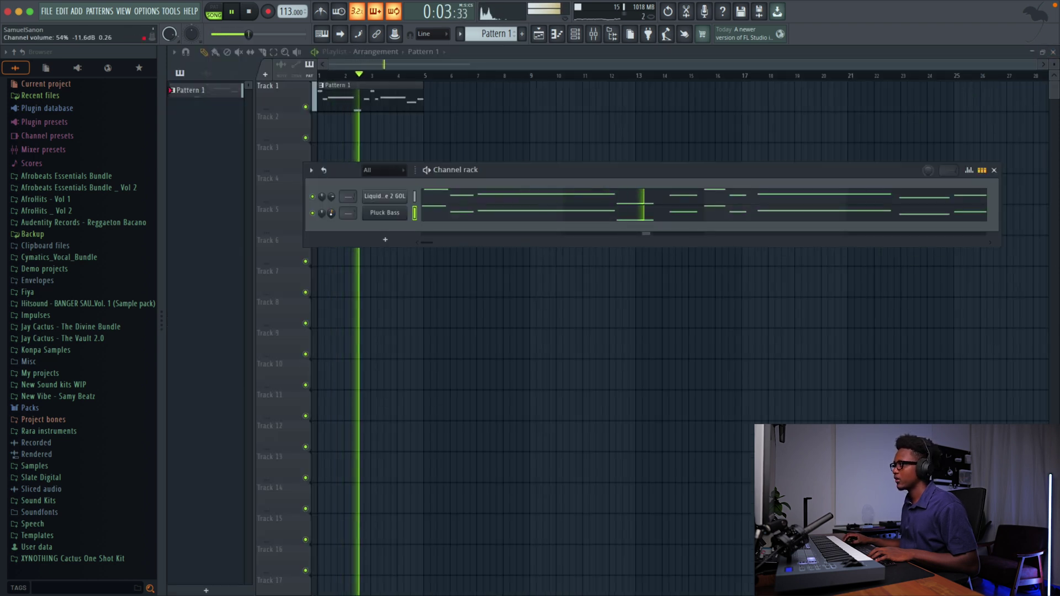
pyautogui.press('space')
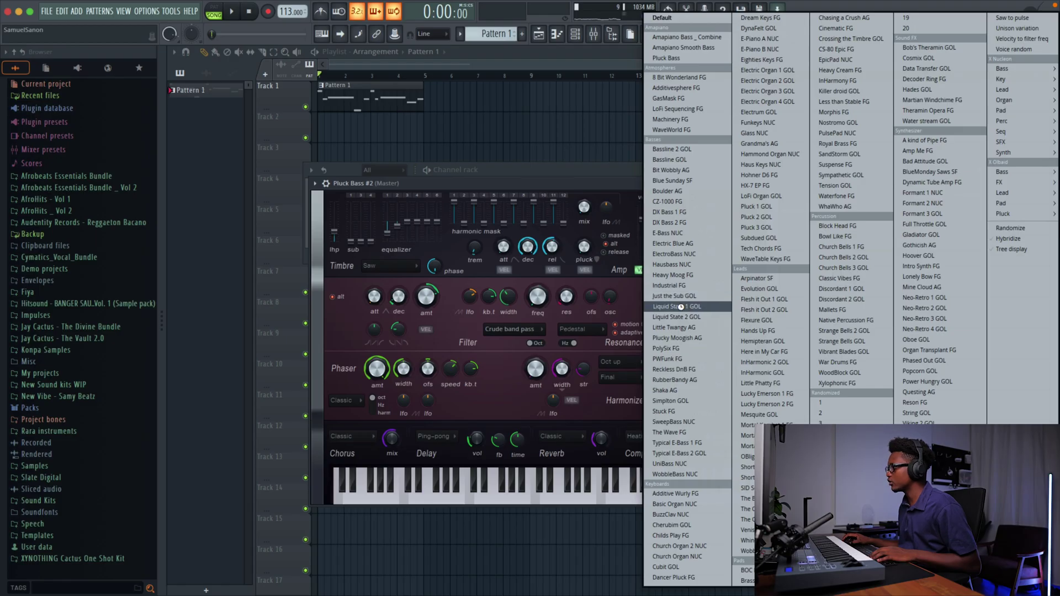
# Load the Just the Sub GOL preset on the cloned Pluck Bass channel and paste the melody notes into it
pyautogui.click(659, 258)
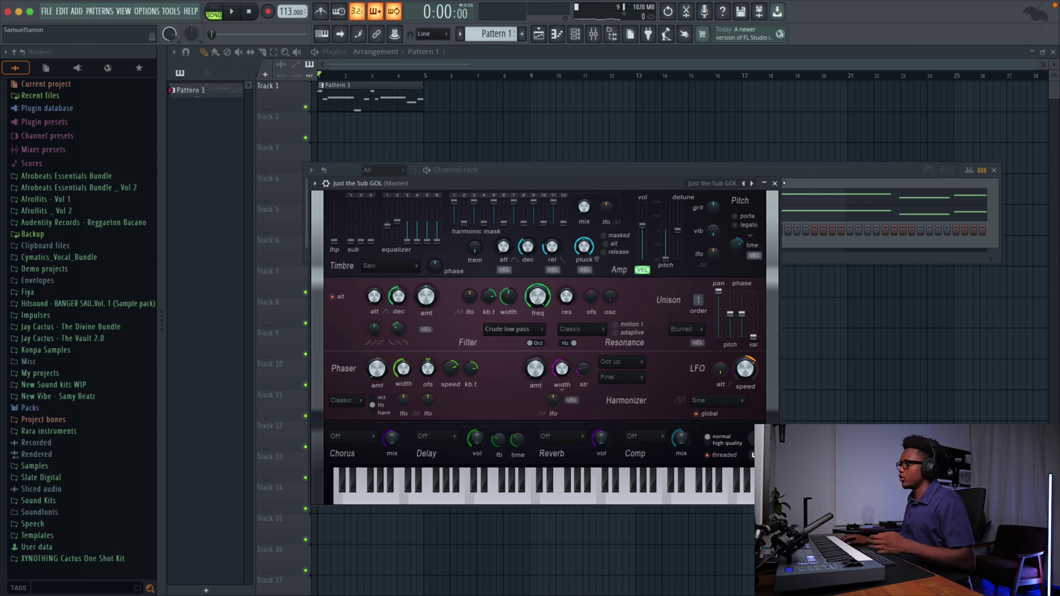
pyautogui.click(775, 183)
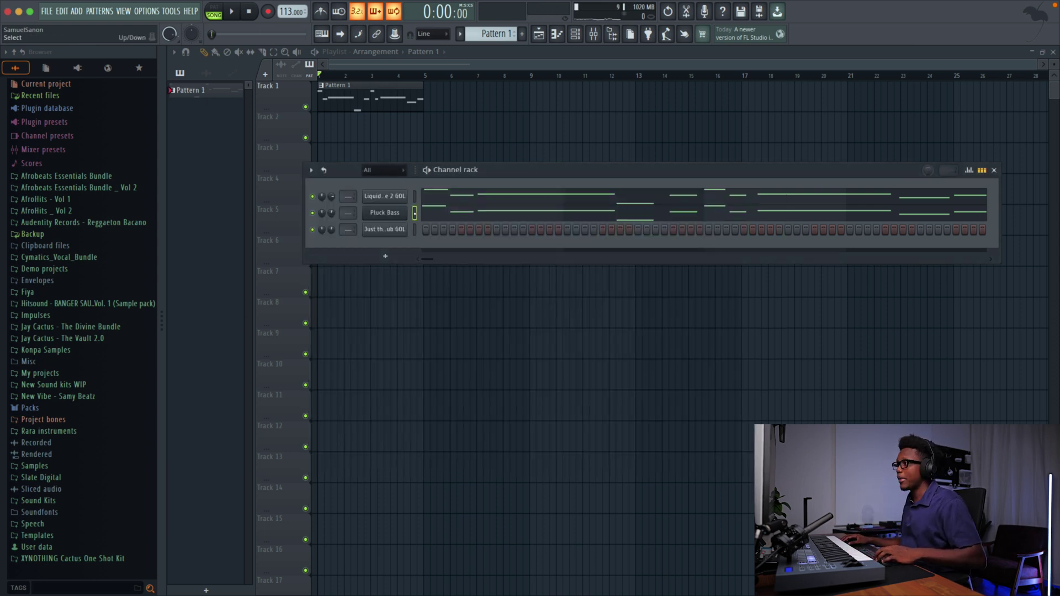
pyautogui.click(414, 229)
pyautogui.hotkey('ctrl', 'v')
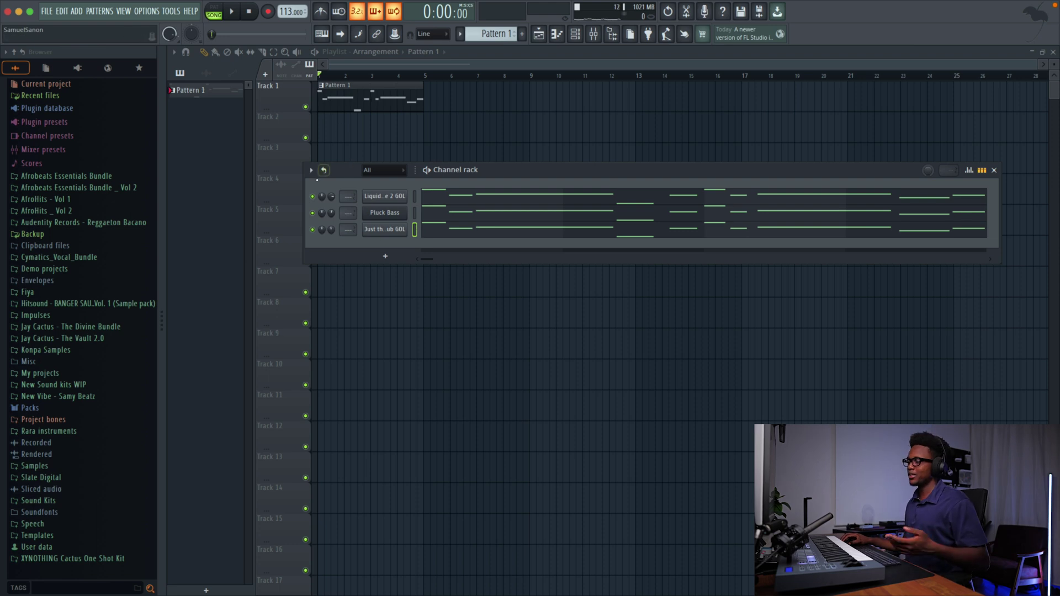
# Add the Relee drum loop from the Afrobeats Essentials Bundle _ Vol 2 Amapiano Loop Relee folder to Track 2 at bar 1
pyautogui.click(70, 187)
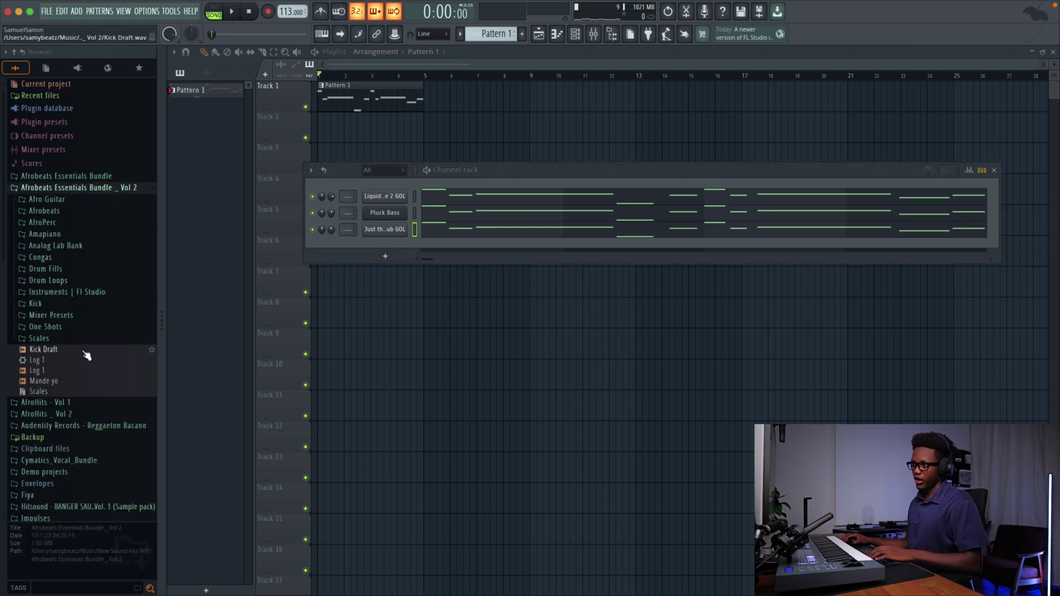
pyautogui.click(50, 281)
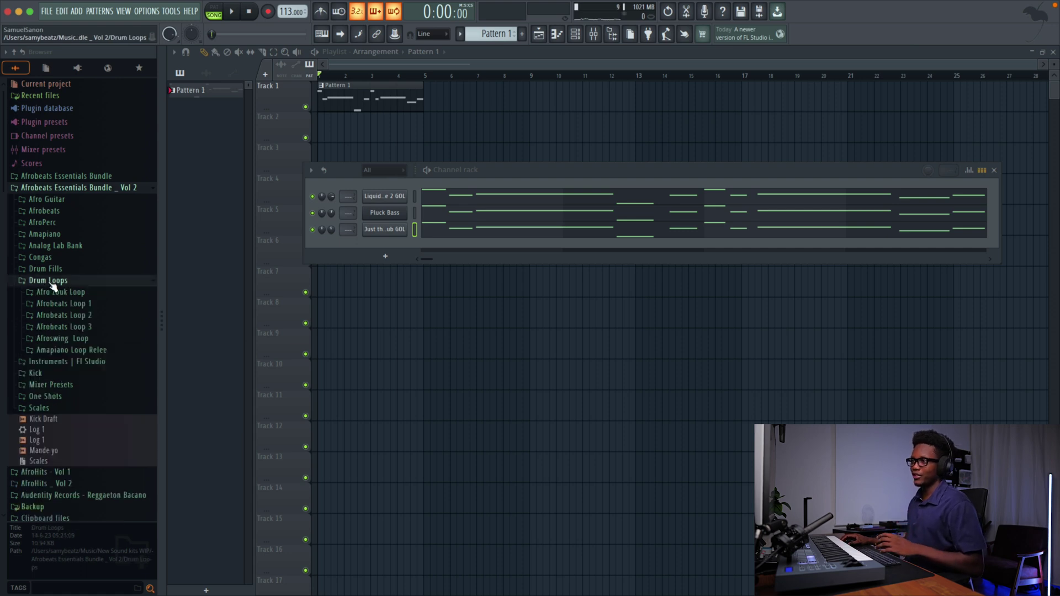
pyautogui.click(96, 351)
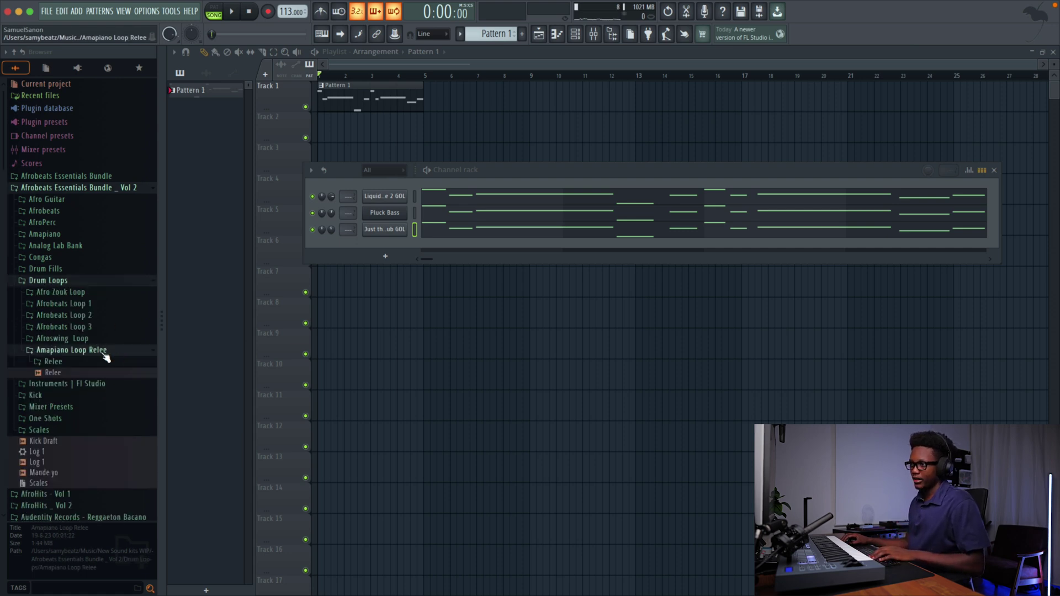
pyautogui.click(46, 374)
pyautogui.moveTo(327, 351); pyautogui.dragTo(457, 321)
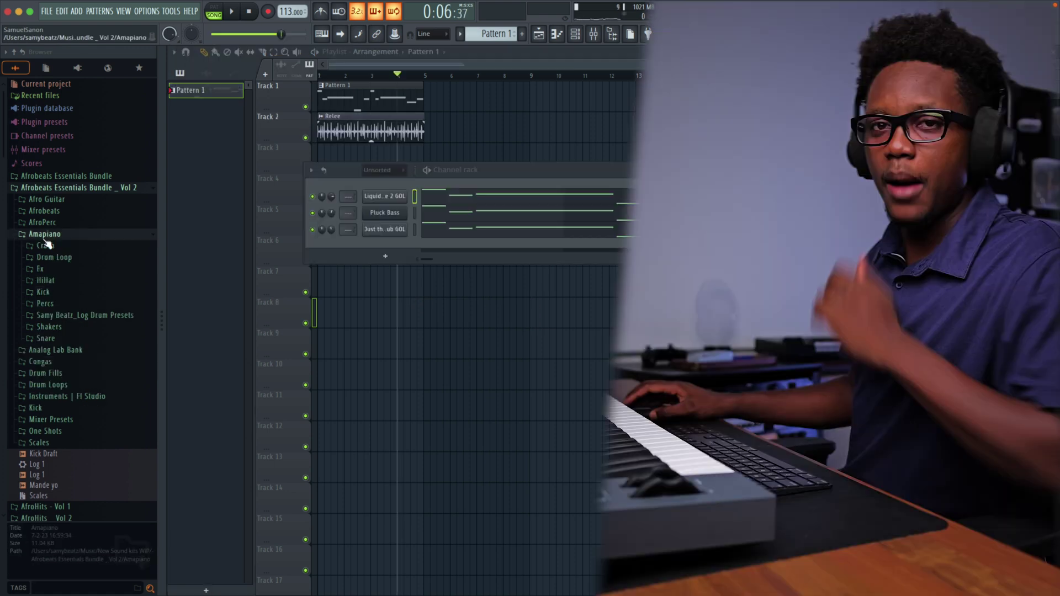
# Add the Ebelebe _ BPM 112 loop from the bundle's Amapiano Drum Loop folder to Track 3 and close its sample settings
pyautogui.click(67, 281)
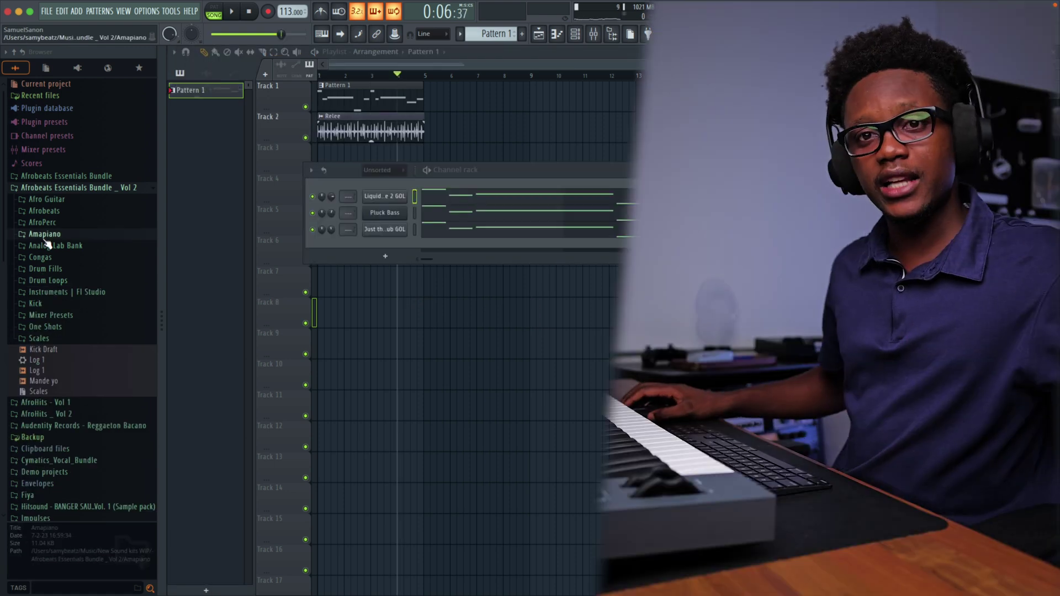
pyautogui.click(61, 282)
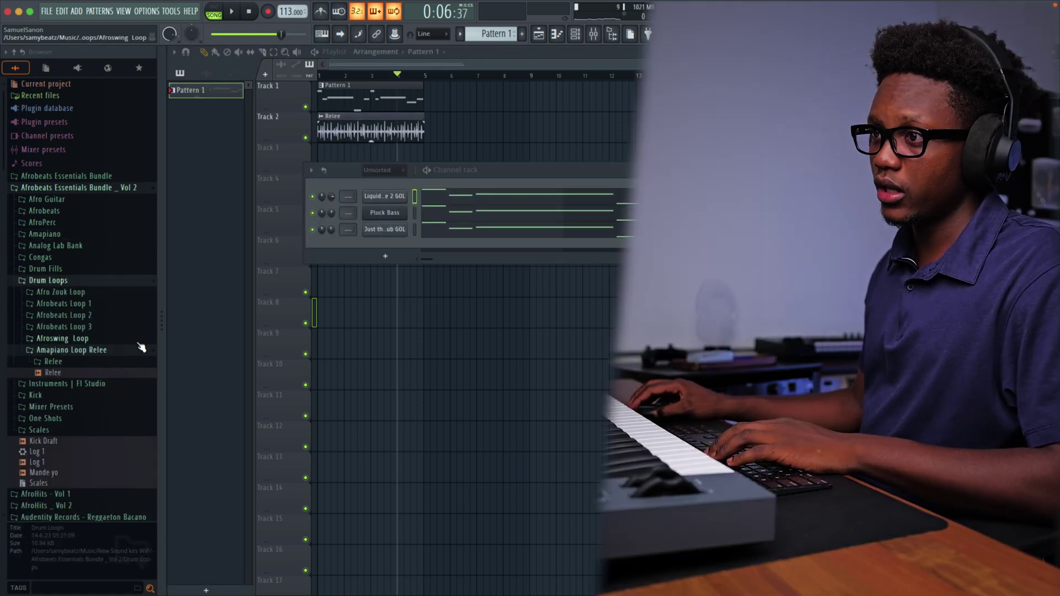
pyautogui.click(58, 281)
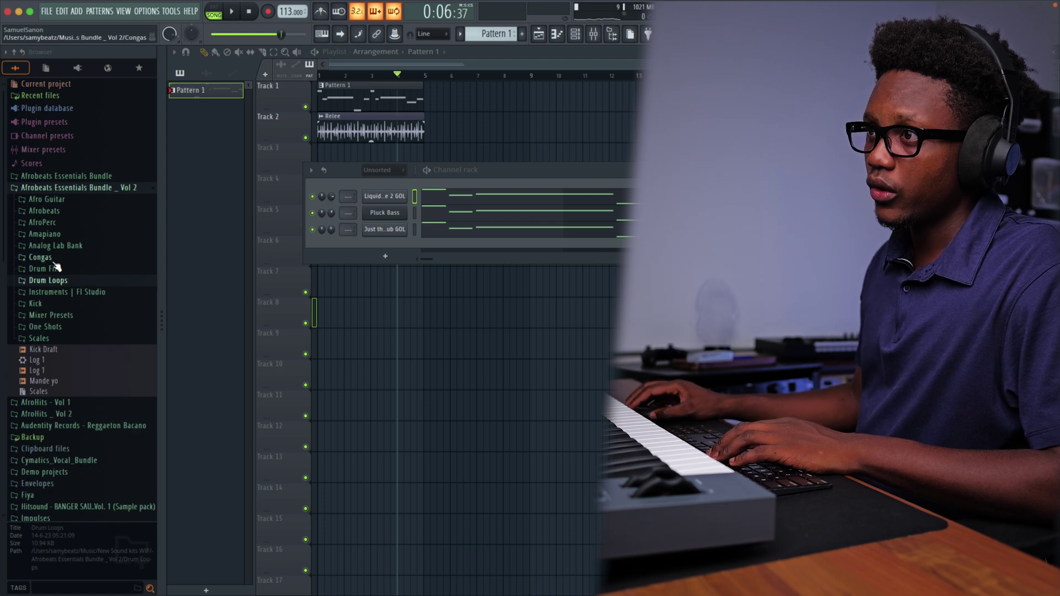
pyautogui.click(54, 235)
pyautogui.click(62, 258)
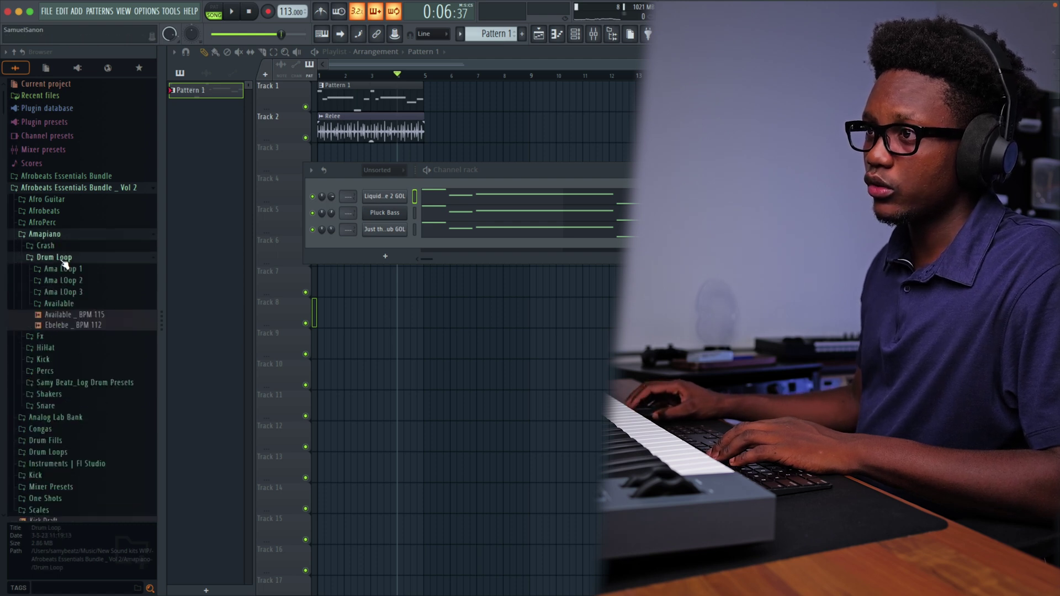
pyautogui.moveTo(93, 331); pyautogui.dragTo(451, 306)
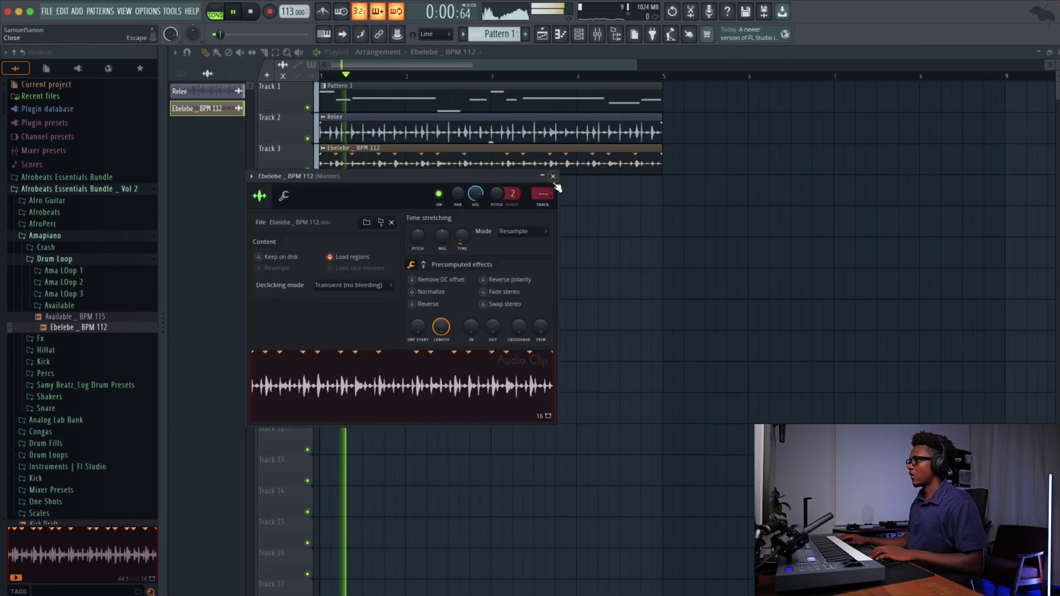
pyautogui.click(553, 177)
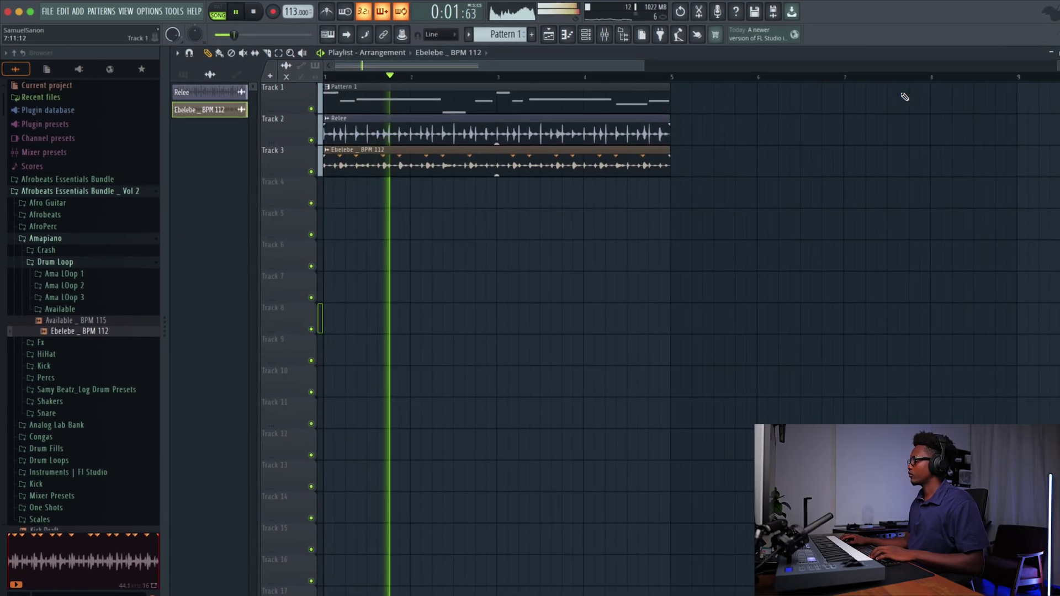
# Listen to the melody with both drum loops and stop playback
pyautogui.scroll(3, 847, 175)
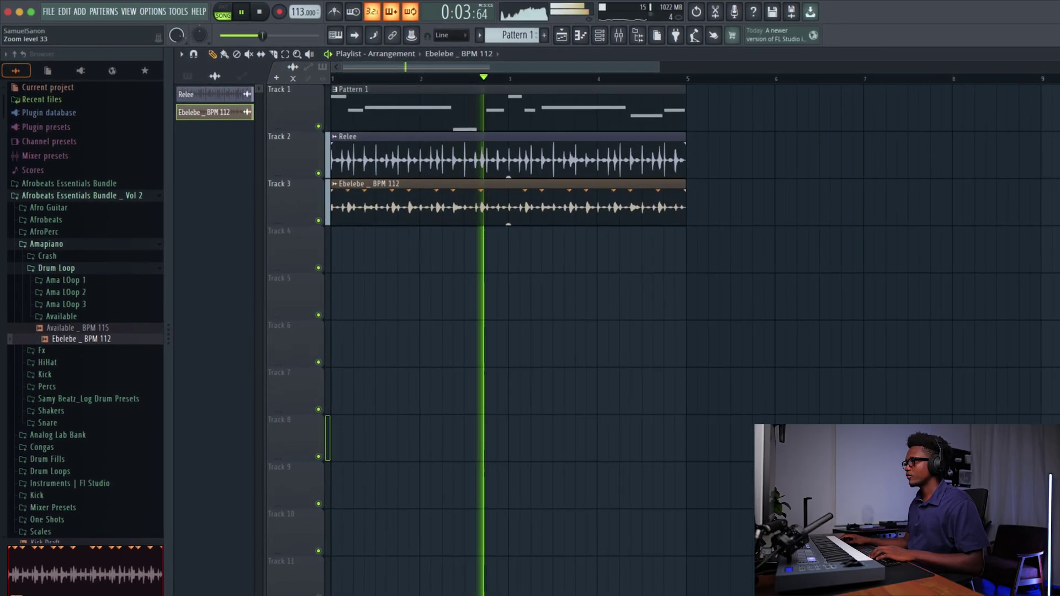
pyautogui.scroll(2, 403, 171)
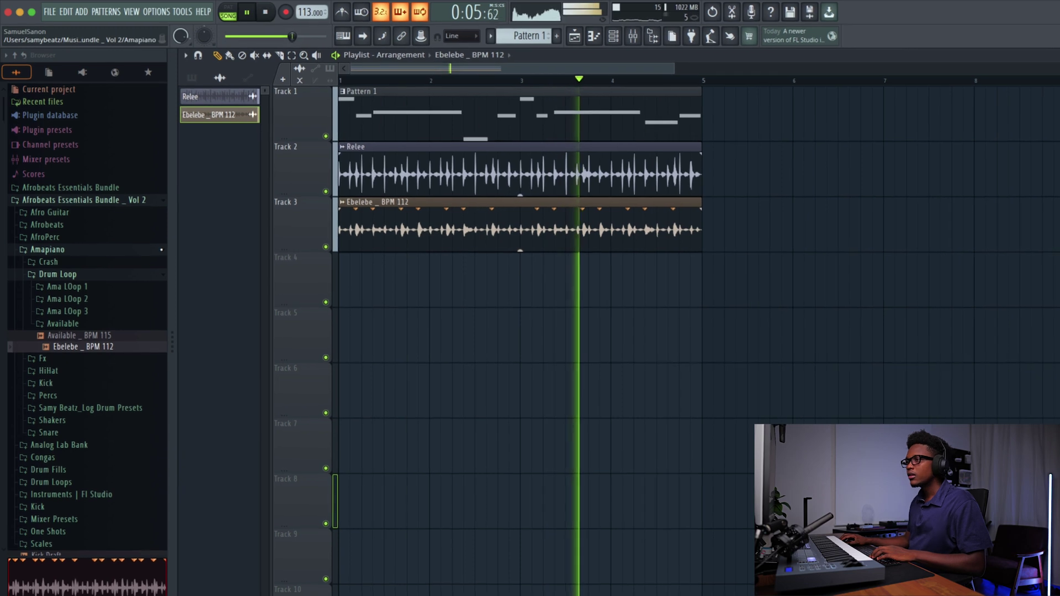
pyautogui.press('space')
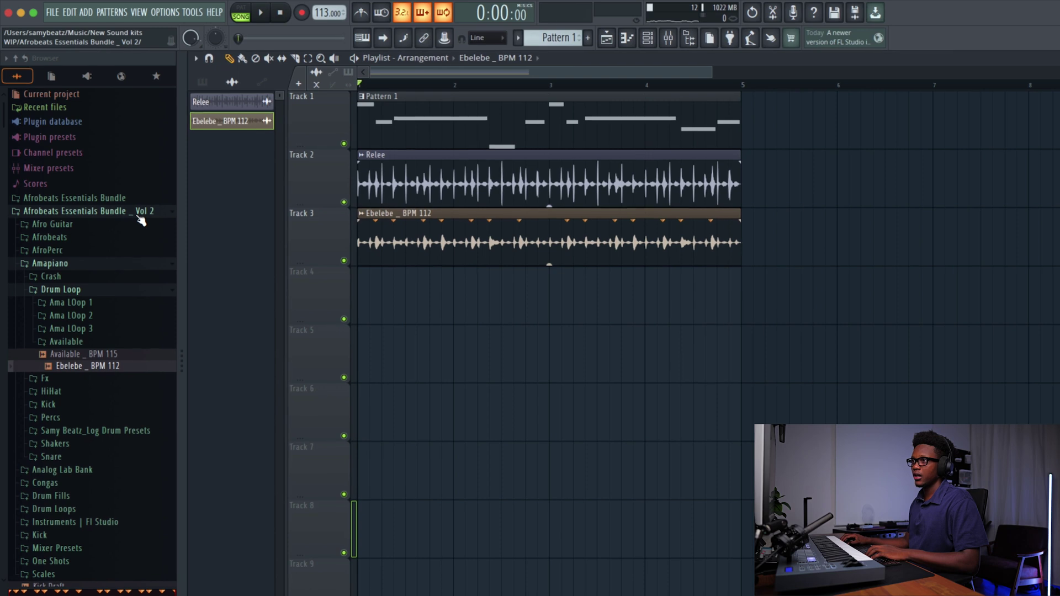
# Place the Kata Kata sample on Track 4 and duplicate the pattern and drum loop clips on Tracks 1 to 3 once
pyautogui.click(63, 276)
pyautogui.click(69, 333)
pyautogui.click(68, 314)
pyautogui.moveTo(69, 314); pyautogui.dragTo(550, 317)
pyautogui.keyDown('ctrl'); pyautogui.moveTo(883, 283); pyautogui.dragTo(597, 113); pyautogui.keyUp('ctrl')
pyautogui.hotkey('ctrl', 'b')
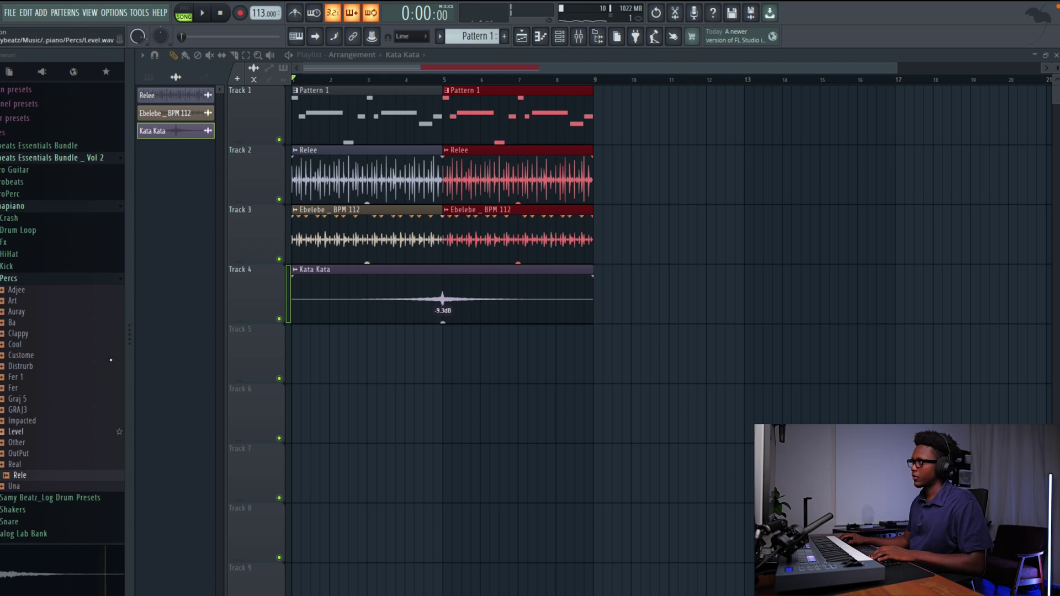
# Add the Rele percussion sample as a new channel in Pattern 1 and fill it every 8 steps
pyautogui.click(559, 36)
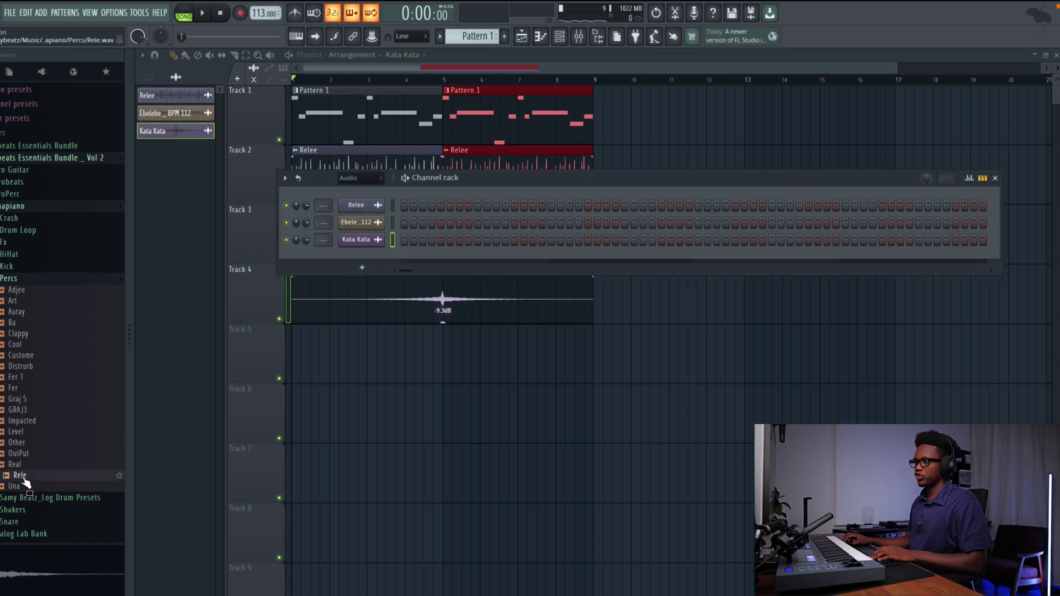
pyautogui.moveTo(369, 245); pyautogui.dragTo(366, 248)
pyautogui.rightClick(384, 254)
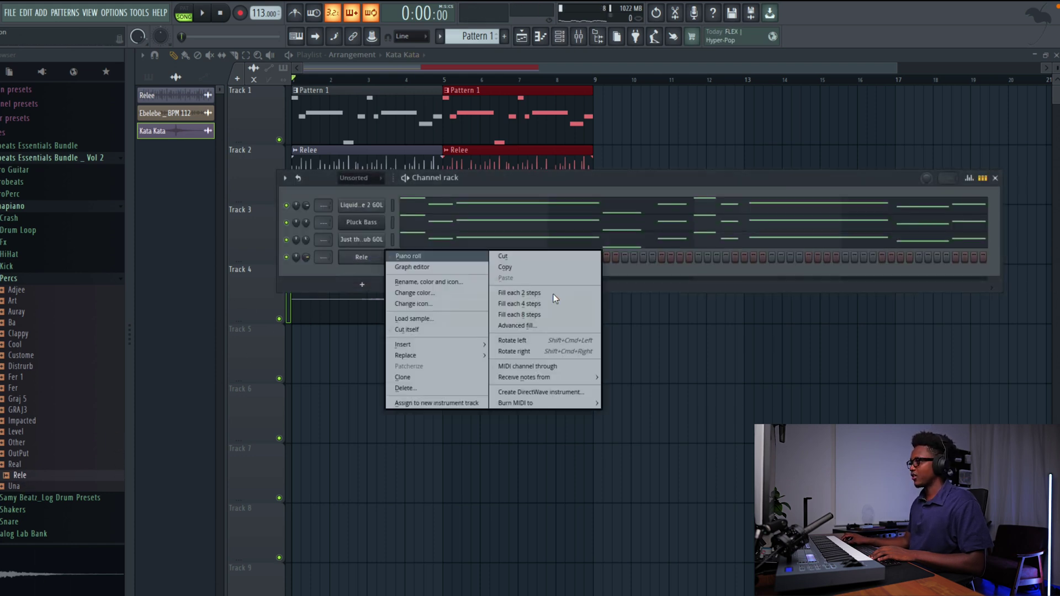
pyautogui.click(532, 315)
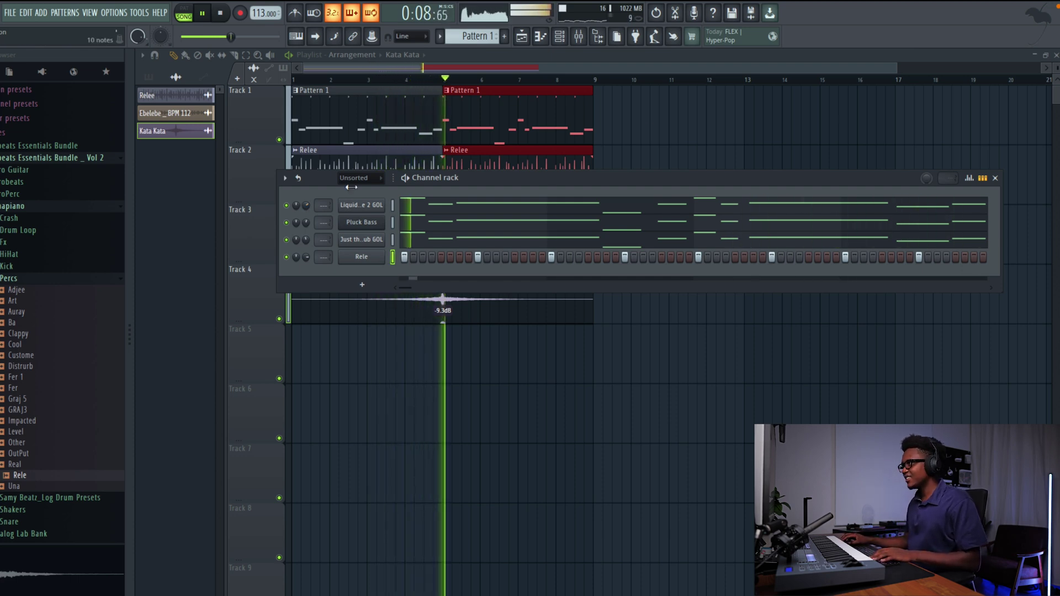
# Close the channel rack and play the arrangement from the start to check how the layers sound together
pyautogui.press('F6')
pyautogui.scroll(3, 645, 108)
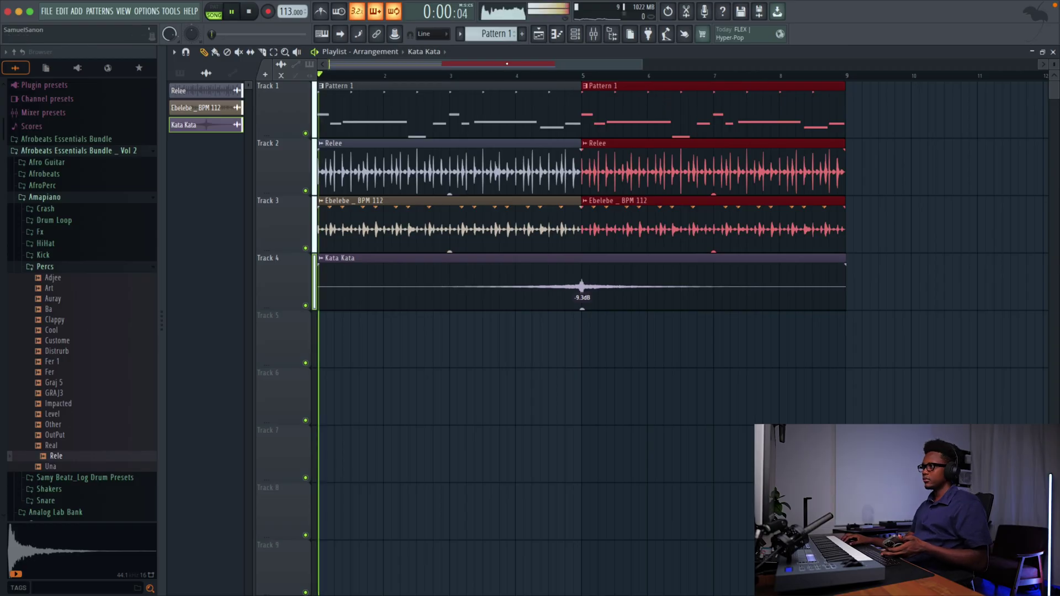
pyautogui.press('space')
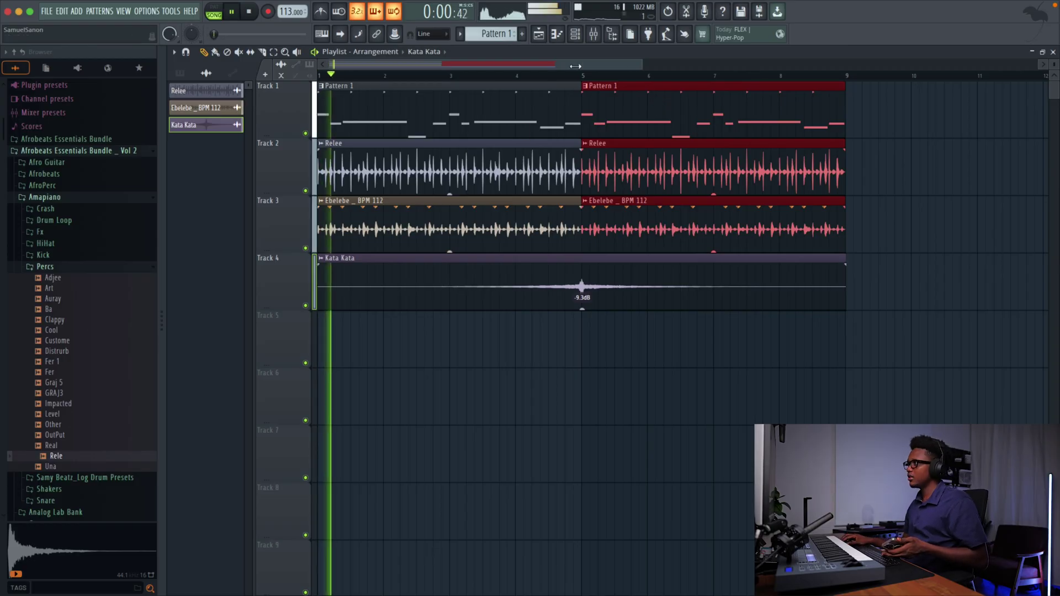
pyautogui.moveTo(638, 61); pyautogui.dragTo(660, 69)
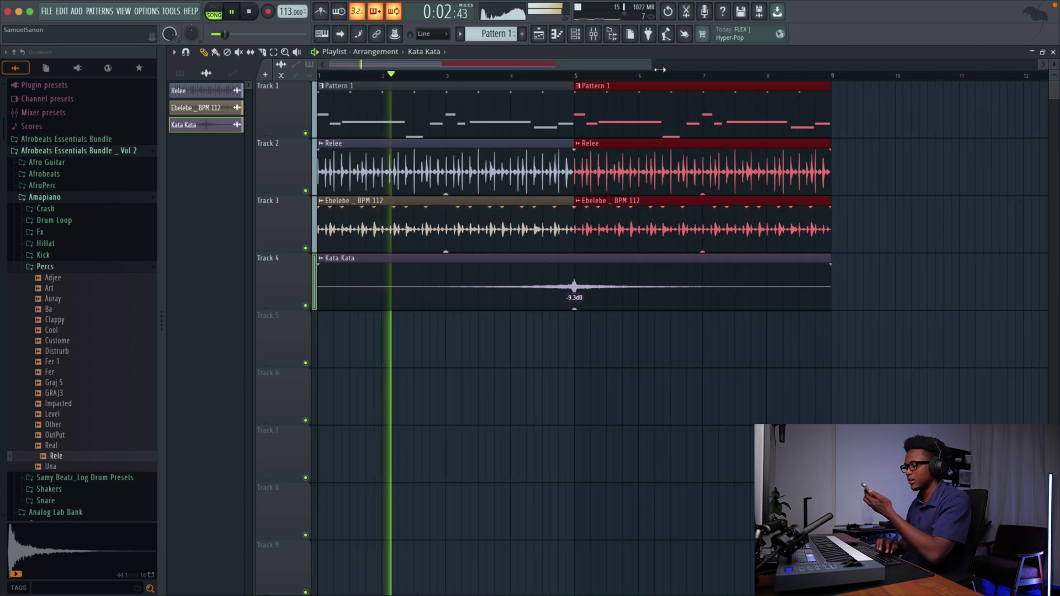
pyautogui.press('space')
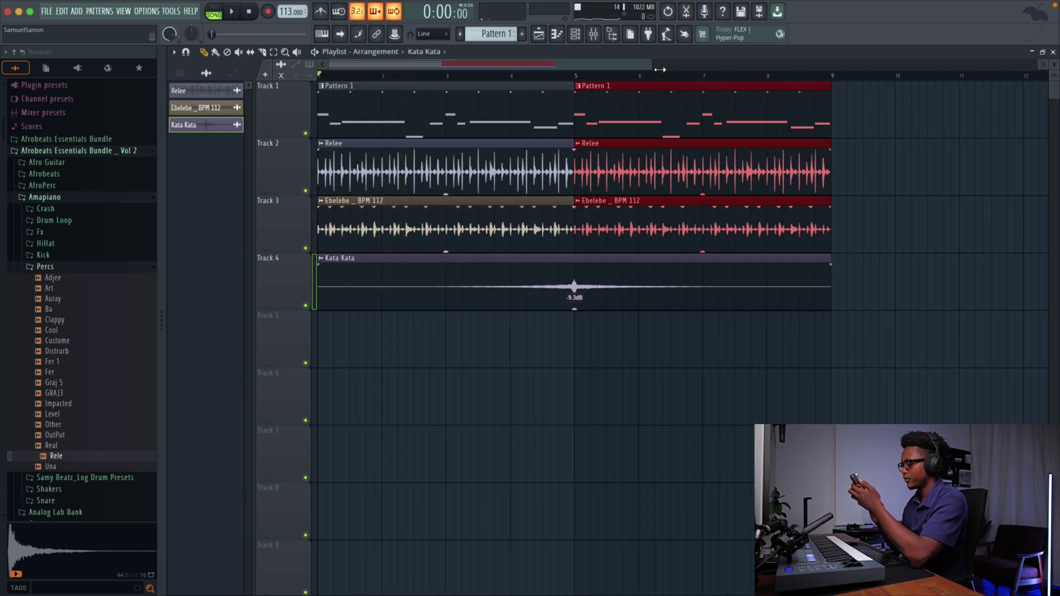
pyautogui.press('space')
pyautogui.press('space')
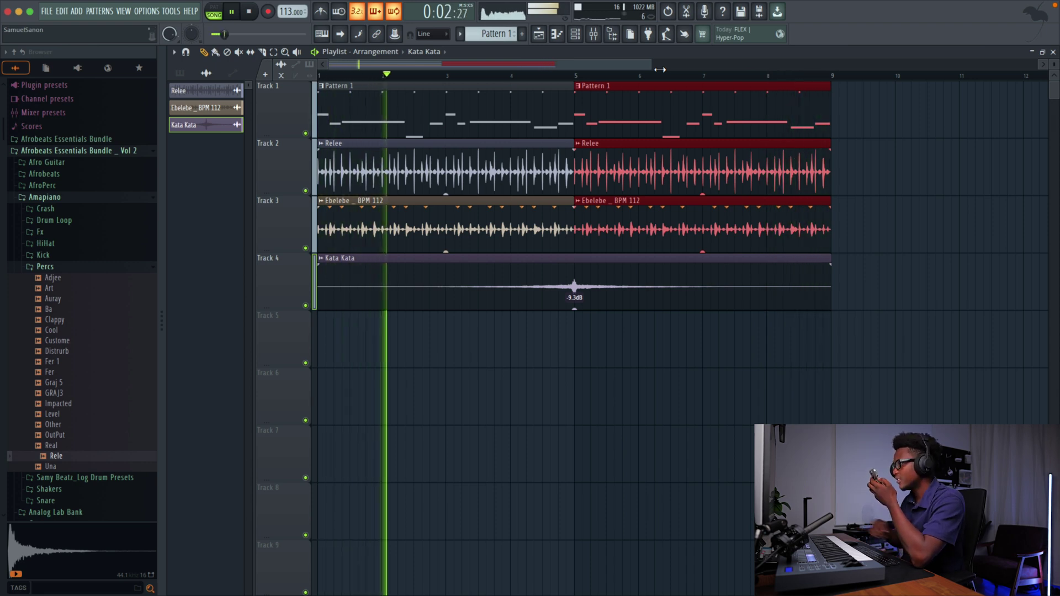
# Trim the end of the Kata Kata clip to just short of bar 9 and play the arrangement with New Recording 52
pyautogui.moveTo(831, 263); pyautogui.dragTo(827, 263)
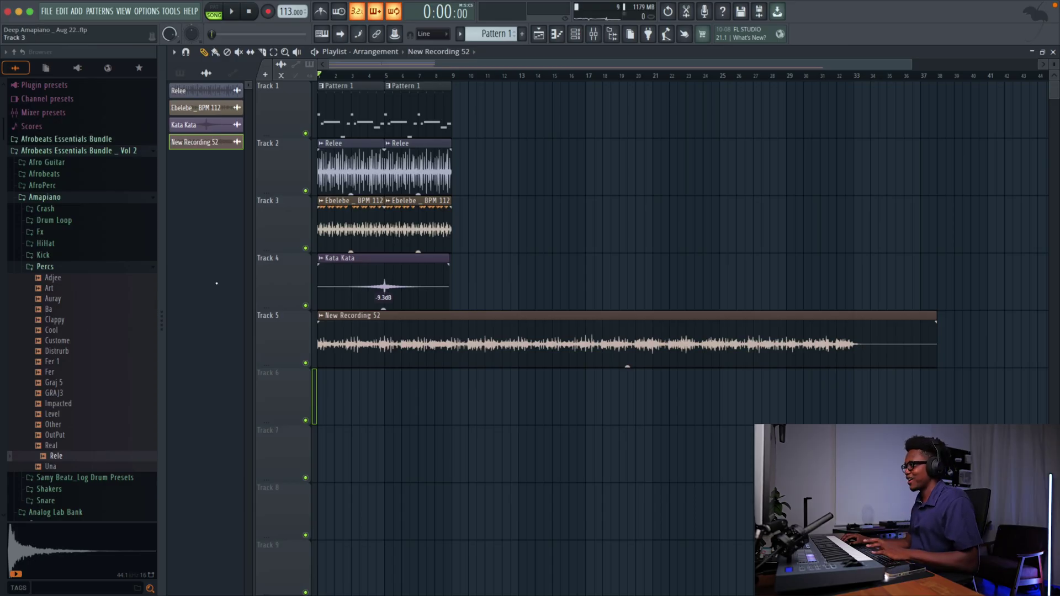
pyautogui.moveTo(909, 62); pyautogui.dragTo(525, 142)
pyautogui.press('space')
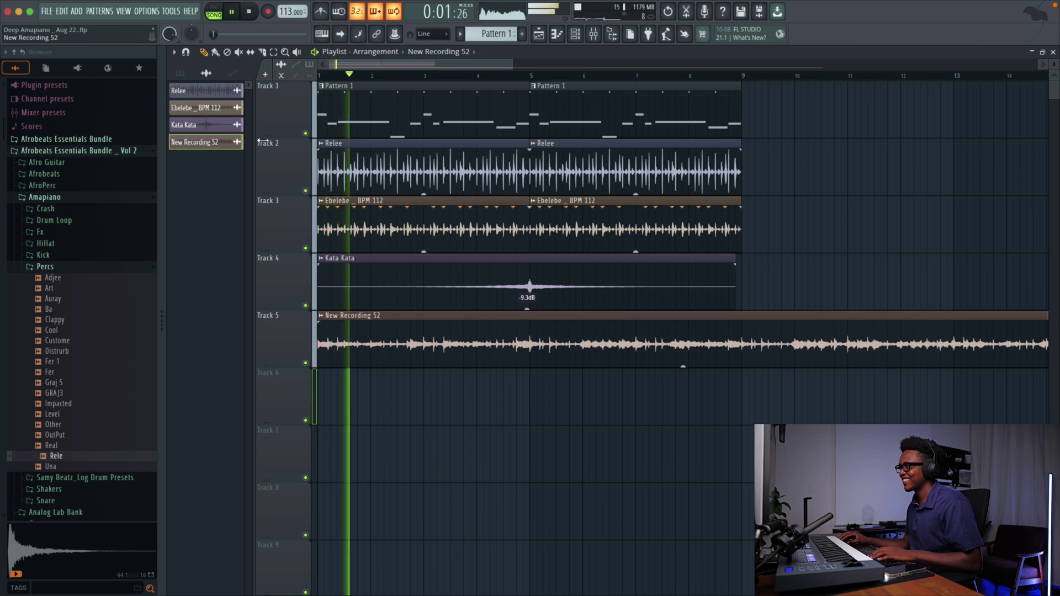
# Duplicate the clips on Tracks 1 to 4 repeatedly until they extend to bar 33 above the new recording
pyautogui.scroll(-5, 800, 188)
pyautogui.moveTo(569, 307); pyautogui.dragTo(320, 83)
pyautogui.hotkey('ctrl', 'b')
pyautogui.hotkey('ctrl', 'b')
pyautogui.hotkey('ctrl', 'b')
pyautogui.hotkey('ctrl', 'b')
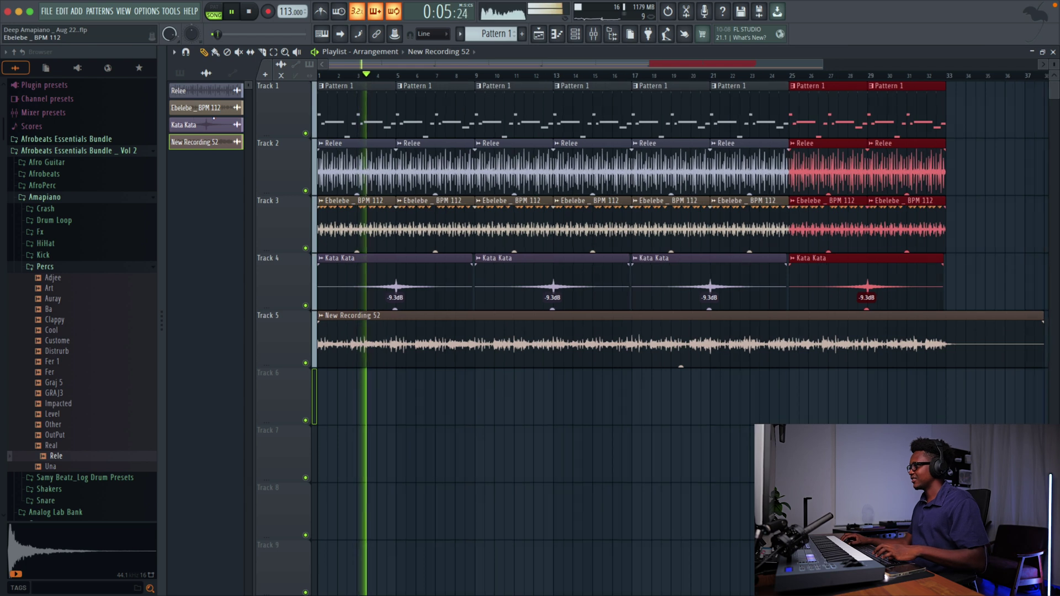
# Delete the clips on Tracks 1 to 4 that extend past bar 33, beyond the recording's audible end
pyautogui.moveTo(420, 73); pyautogui.dragTo(468, 73)
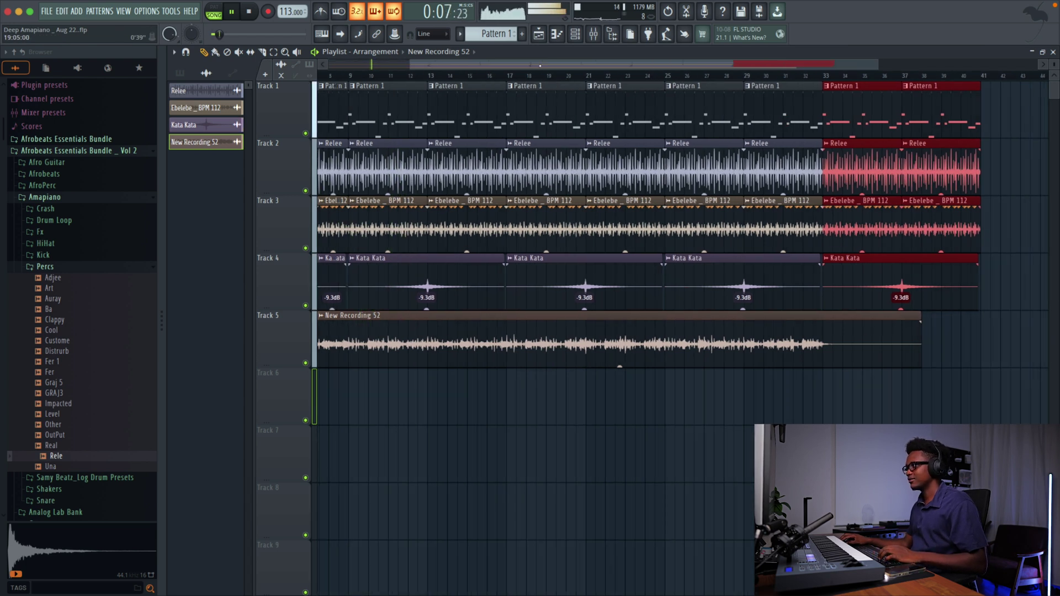
pyautogui.hscroll(1, 524, 144)
pyautogui.hscroll(1, 524, 144)
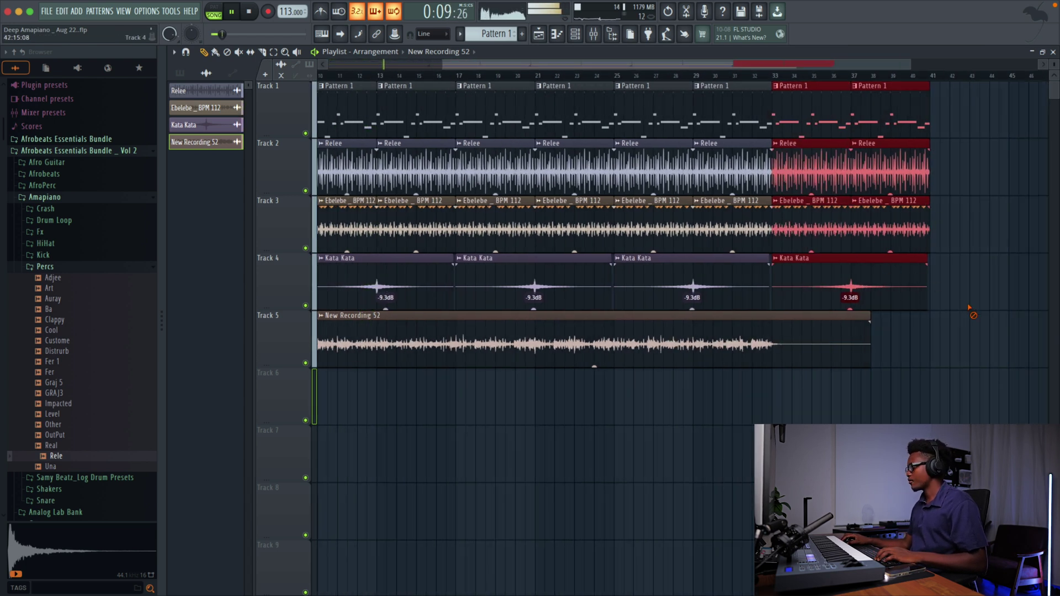
pyautogui.rightClick(889, 166)
pyautogui.rightClick(812, 138)
pyautogui.rightClick(828, 287)
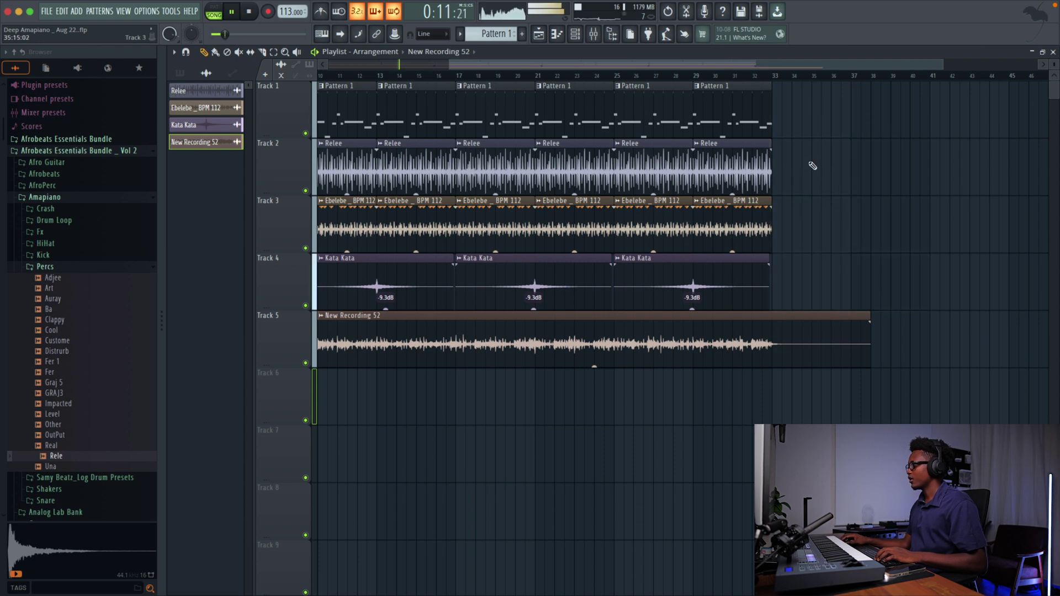
# Solo Track 5 to hear New Recording 52 on its own
pyautogui.moveTo(934, 63); pyautogui.dragTo(749, 63)
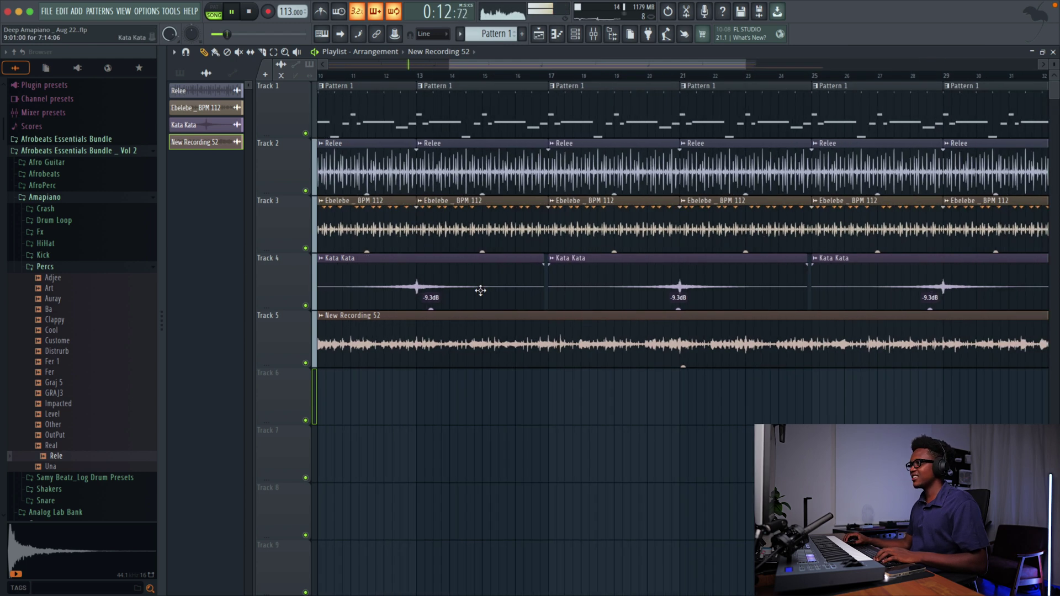
pyautogui.rightClick(307, 364)
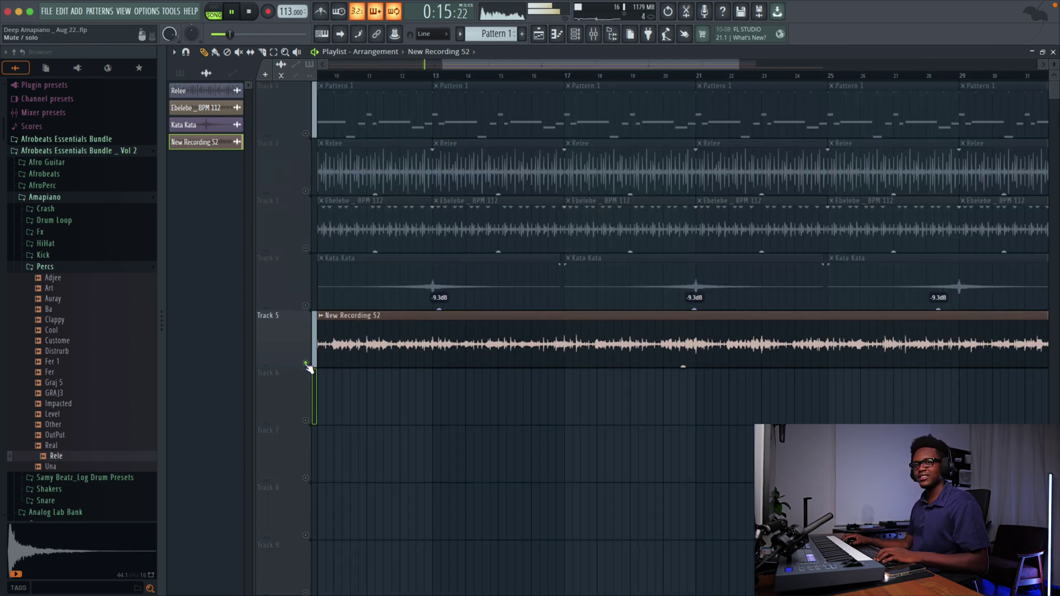
pyautogui.scroll(-1, 638, 212)
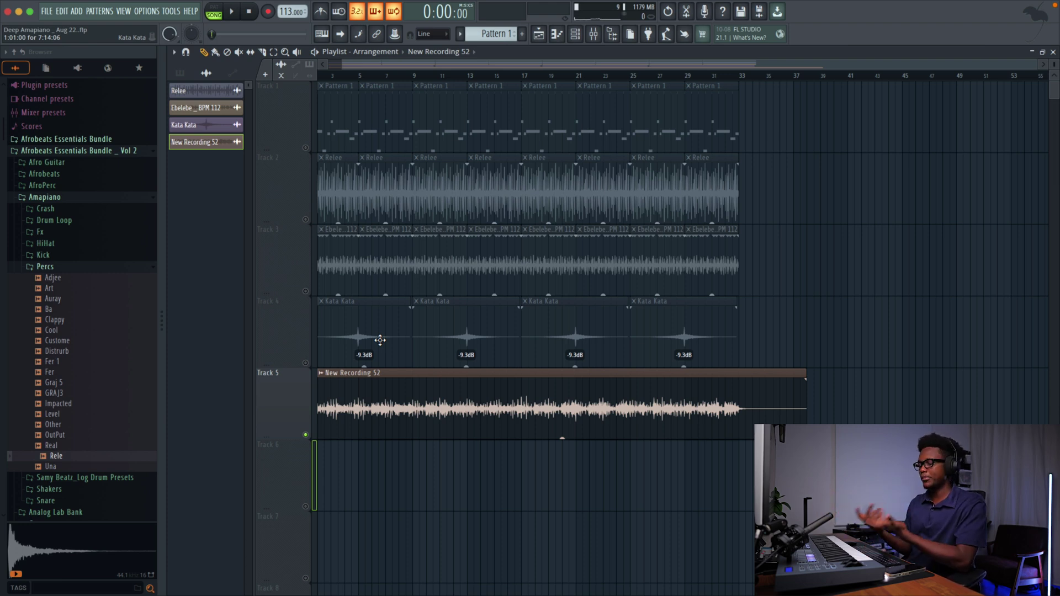
pyautogui.hscroll(-1, 411, 371)
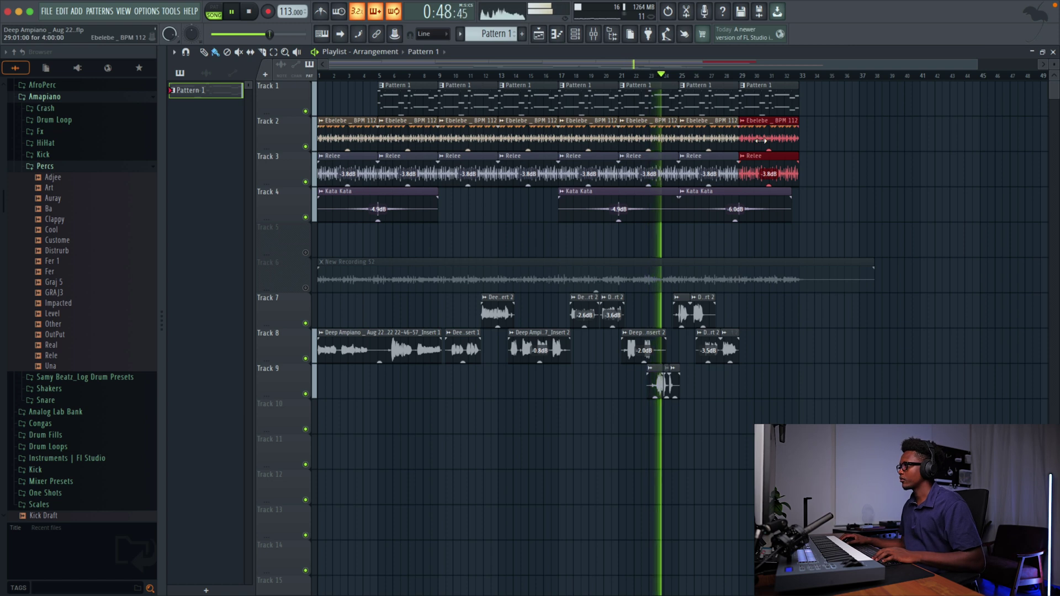
# Stop playback and delete the Pattern 1 clips on Track 1 from bar 21 onward
pyautogui.press('space')
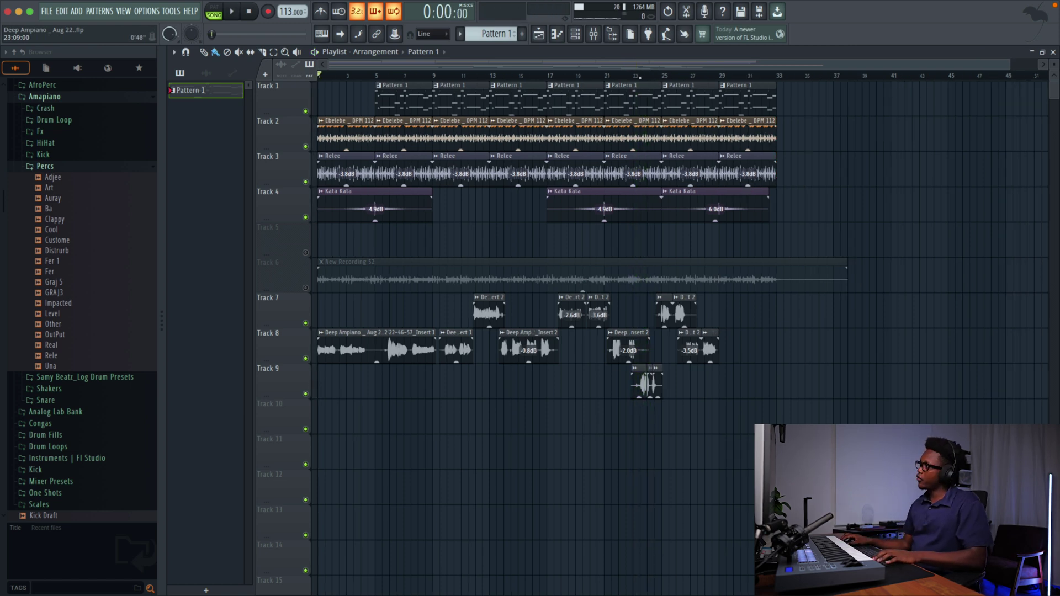
pyautogui.hscroll(2, 635, 221)
pyautogui.rightClick(602, 99)
pyautogui.rightClick(666, 102)
pyautogui.rightClick(713, 100)
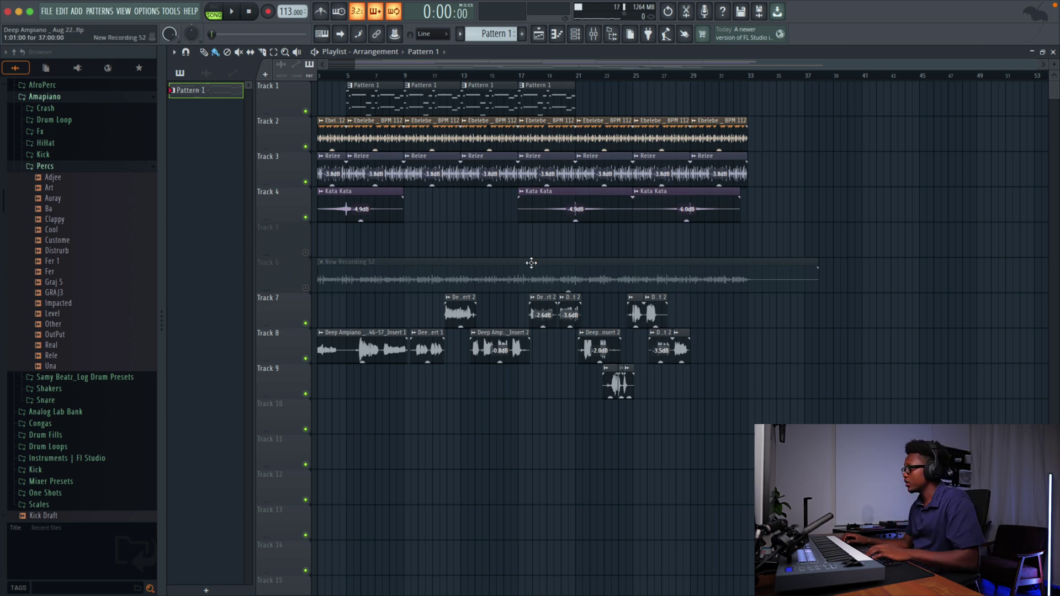
pyautogui.hscroll(-2, 531, 263)
pyautogui.hscroll(1, 394, 244)
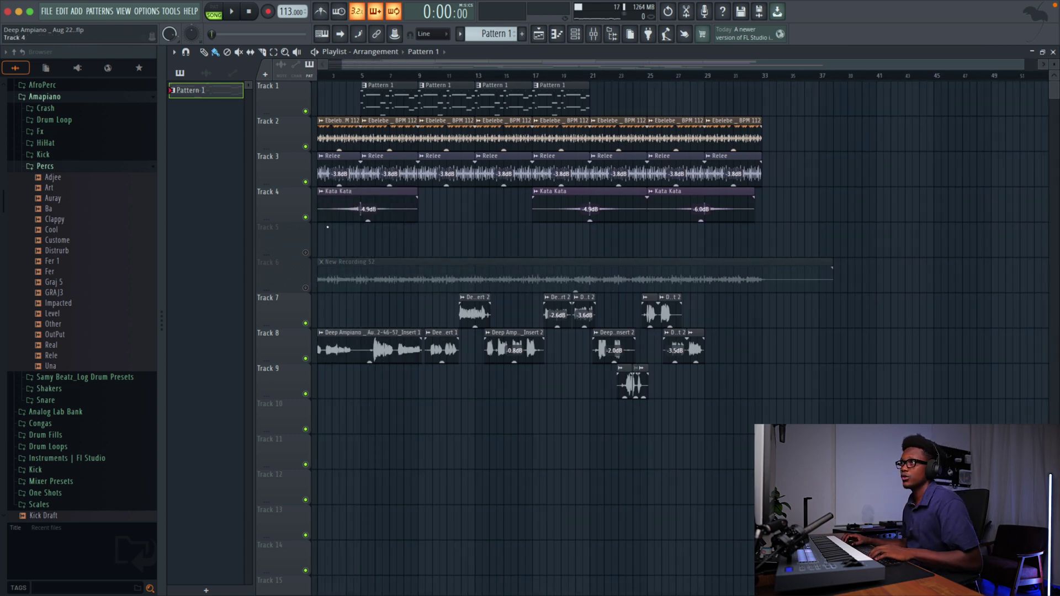
# Add an Analog Lab V channel and load the Sun Rings preset from its liked presets
pyautogui.click(77, 11)
pyautogui.click(97, 175)
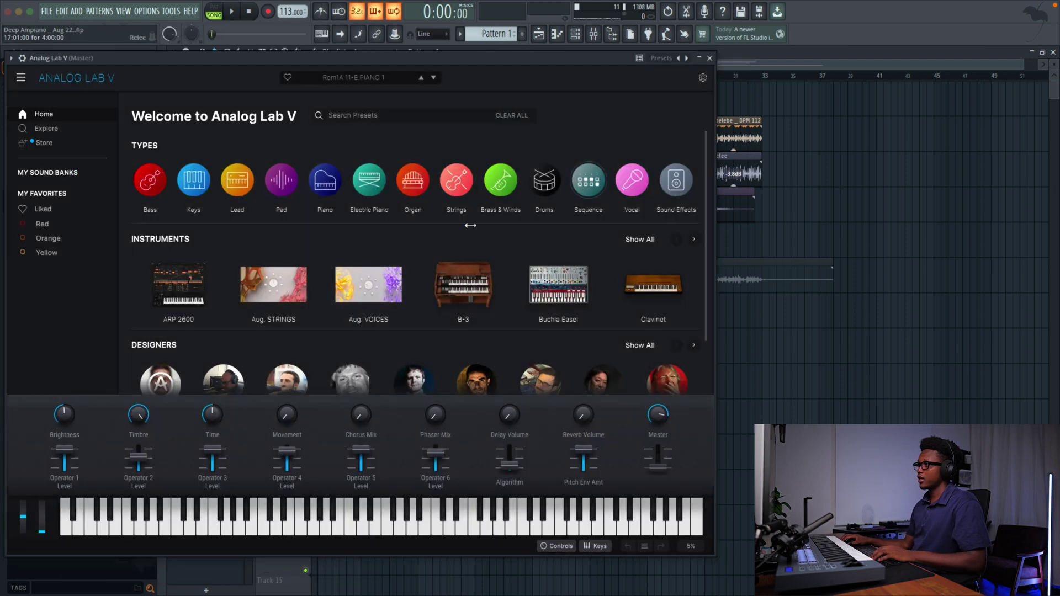
pyautogui.click(43, 209)
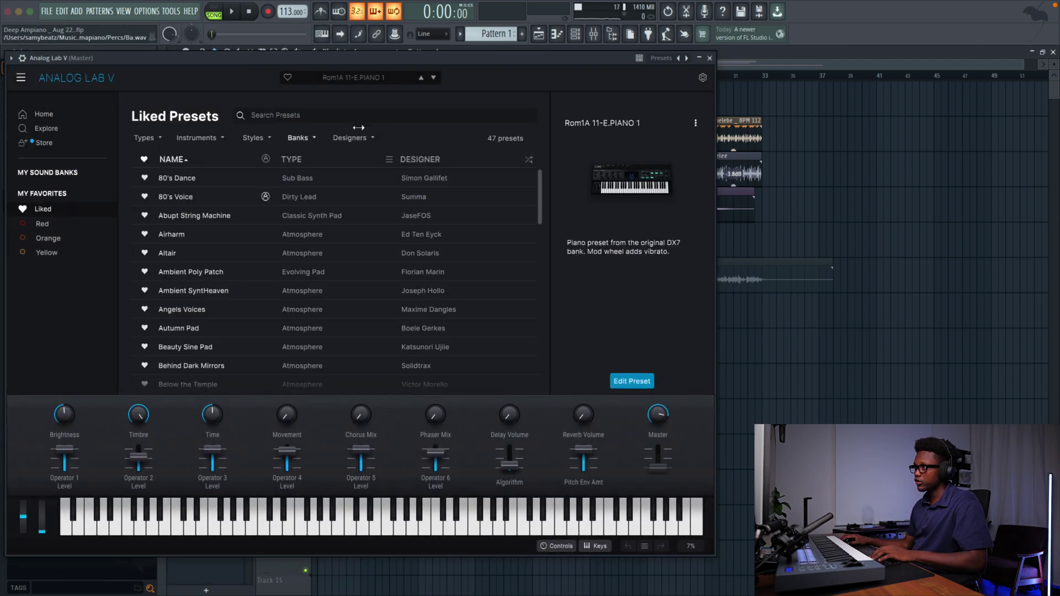
pyautogui.scroll(-5, 217, 188)
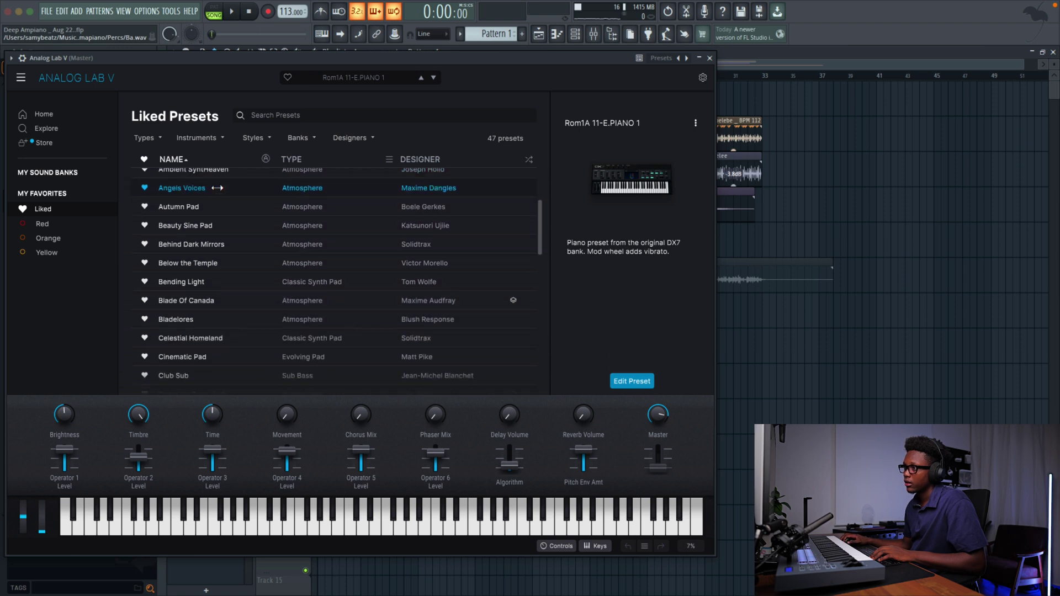
pyautogui.scroll(-6, 217, 188)
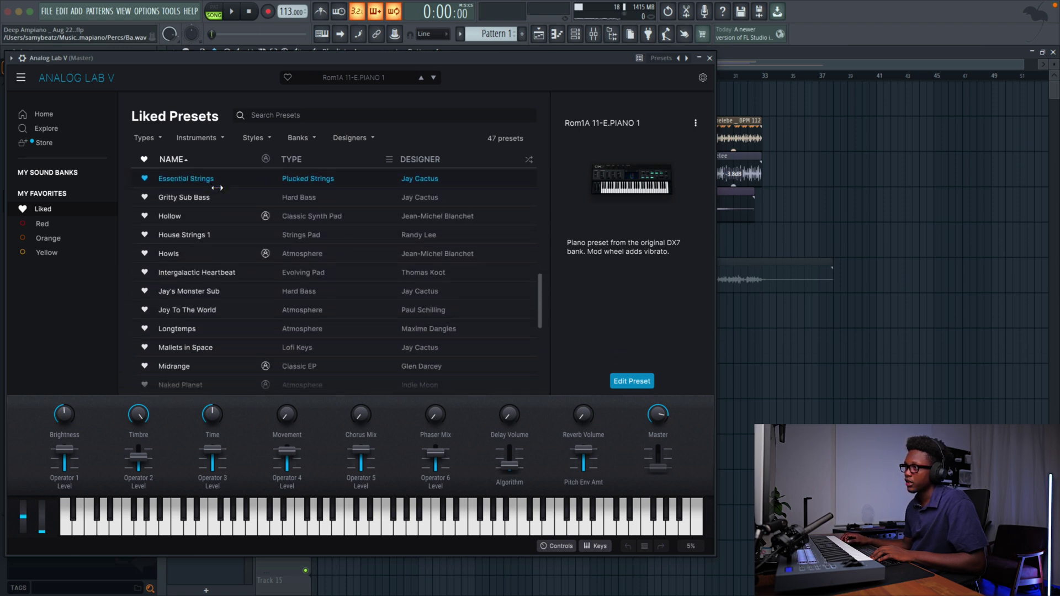
pyautogui.scroll(-5, 217, 187)
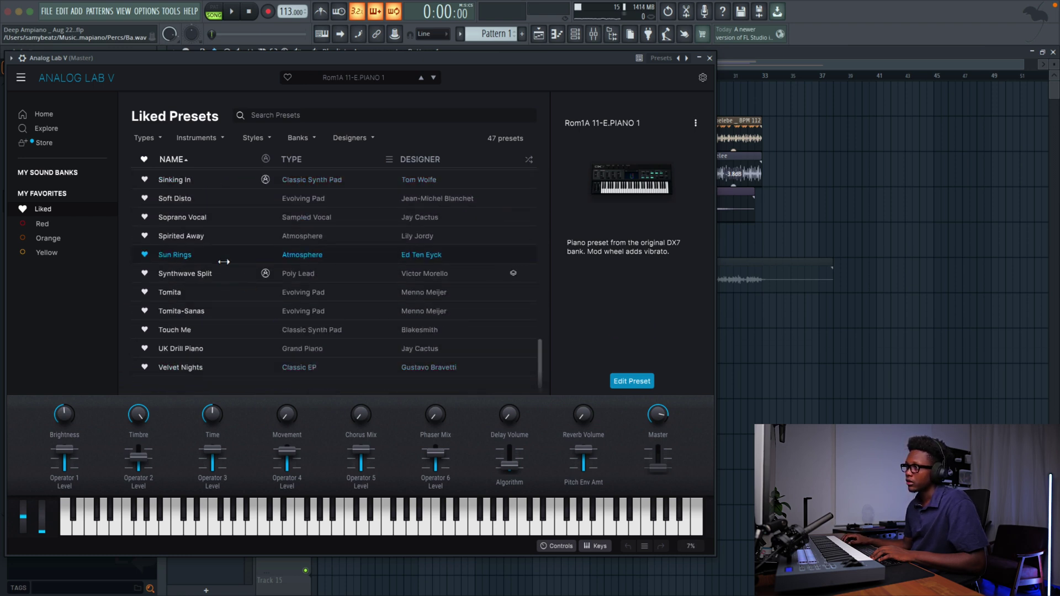
pyautogui.scroll(1, 226, 265)
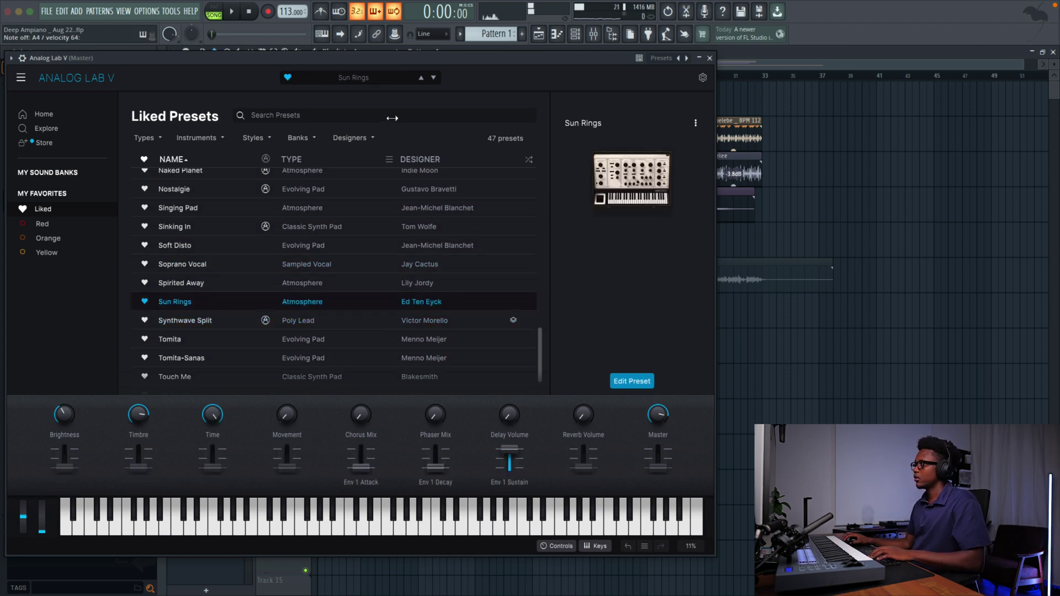
# Draw a four-bar C4 note for Analog Lab V in the piano roll and play the pattern
pyautogui.click(710, 58)
pyautogui.moveTo(225, 134); pyautogui.dragTo(800, 168)
pyautogui.press('space')
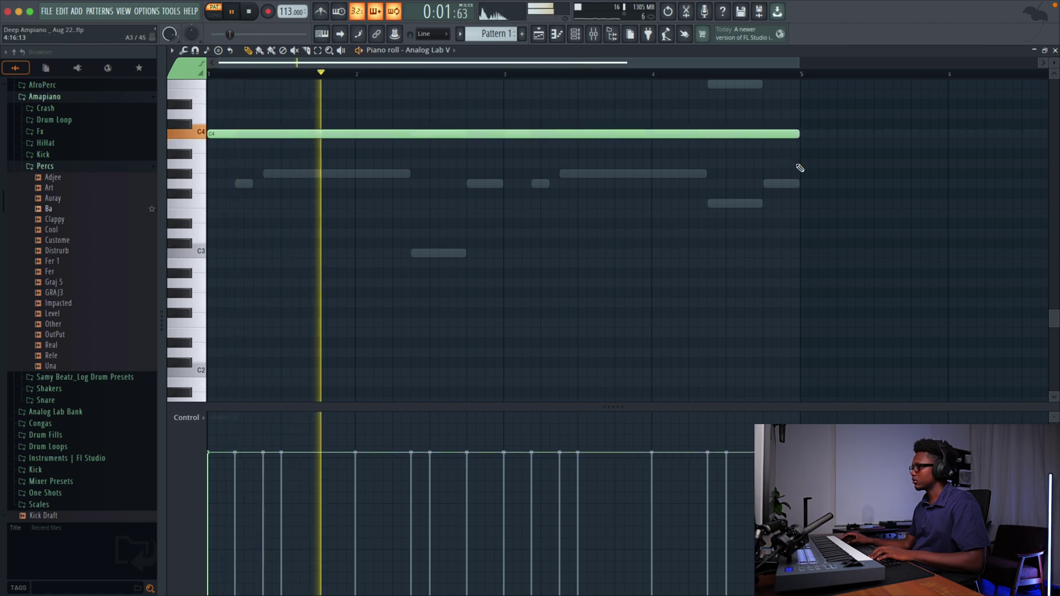
# Reopen the Analog Lab V piano roll from the channel rack and raise the four-bar note to C5
pyautogui.press('F7')
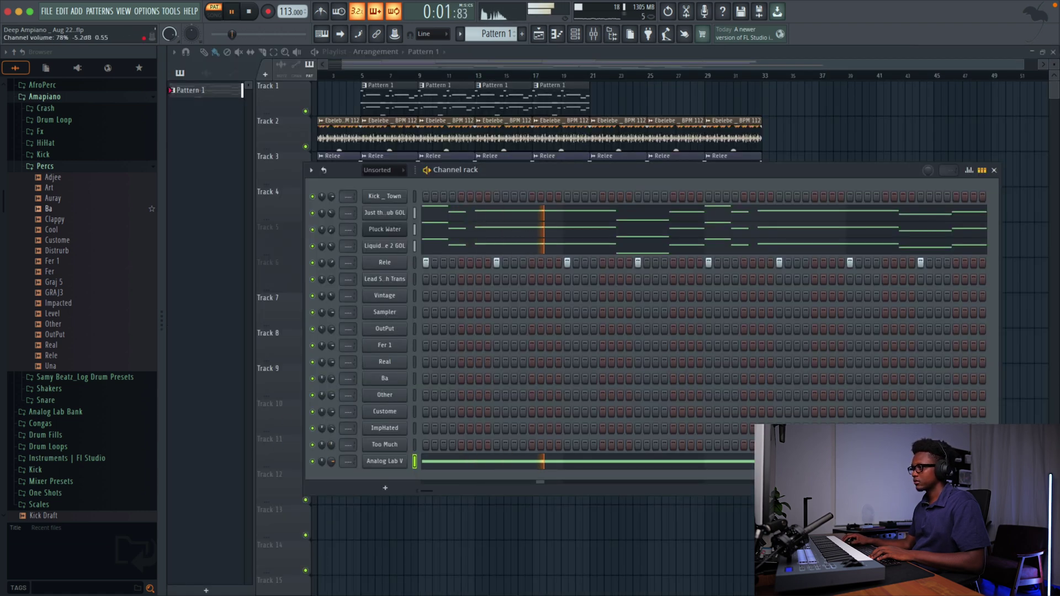
pyautogui.click(464, 468)
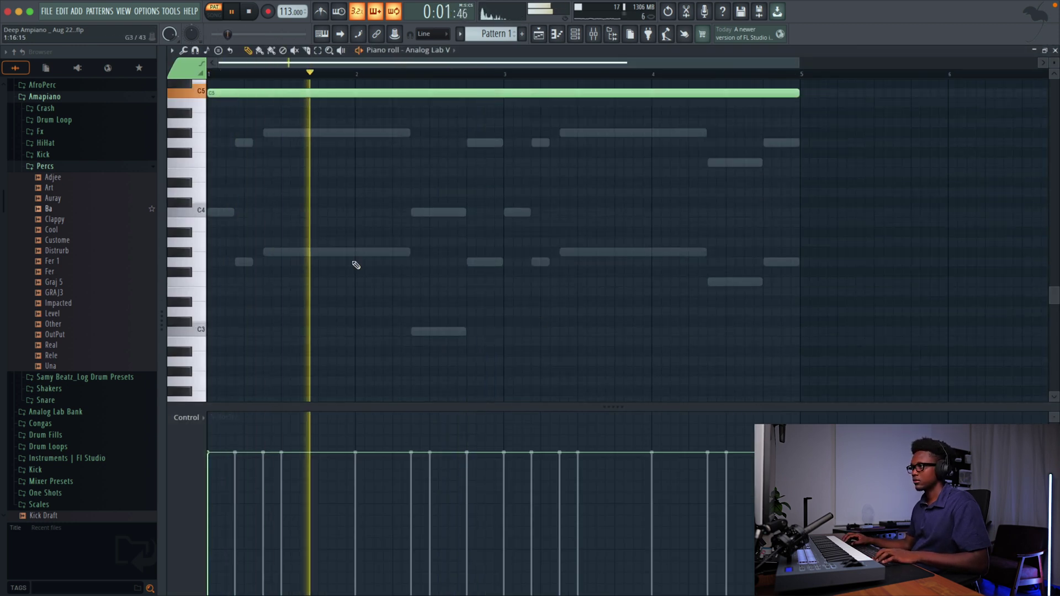
pyautogui.scroll(-1, 628, 149)
pyautogui.scroll(10, 426, 204)
pyautogui.scroll(-6, 428, 205)
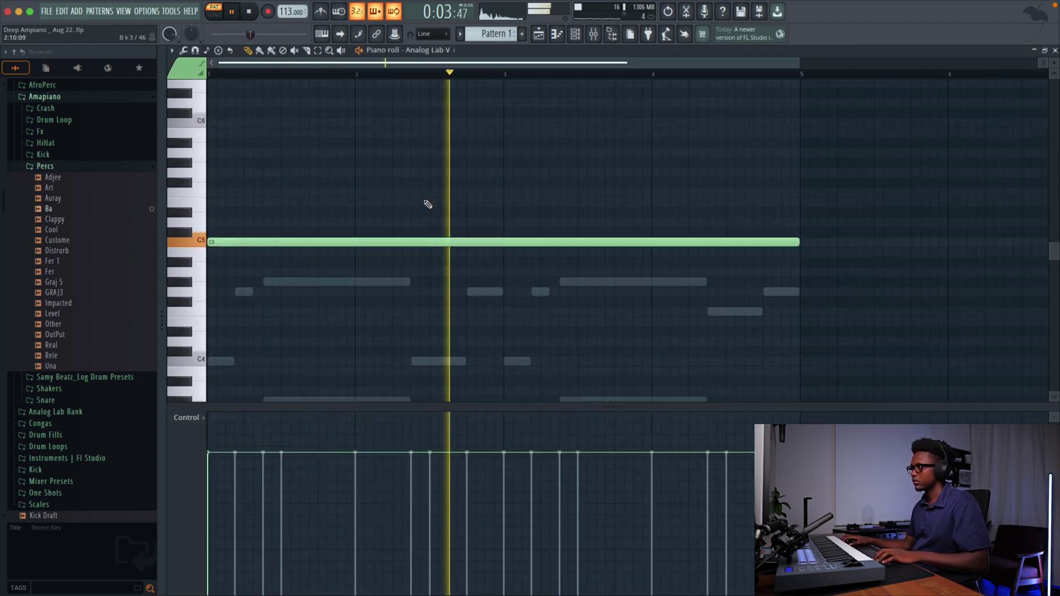
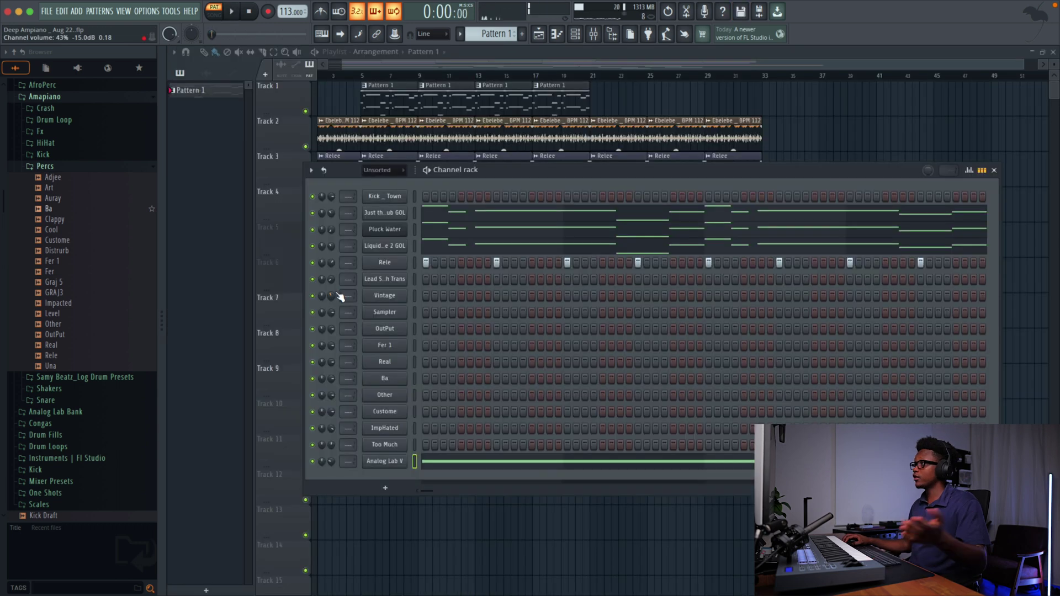
# Examine the settings of Parametric EQ 2, Waves Tune Real-Time, ValhallaVintageVerb and Fruity Delay 3 on mixer Insert 1
pyautogui.click(596, 39)
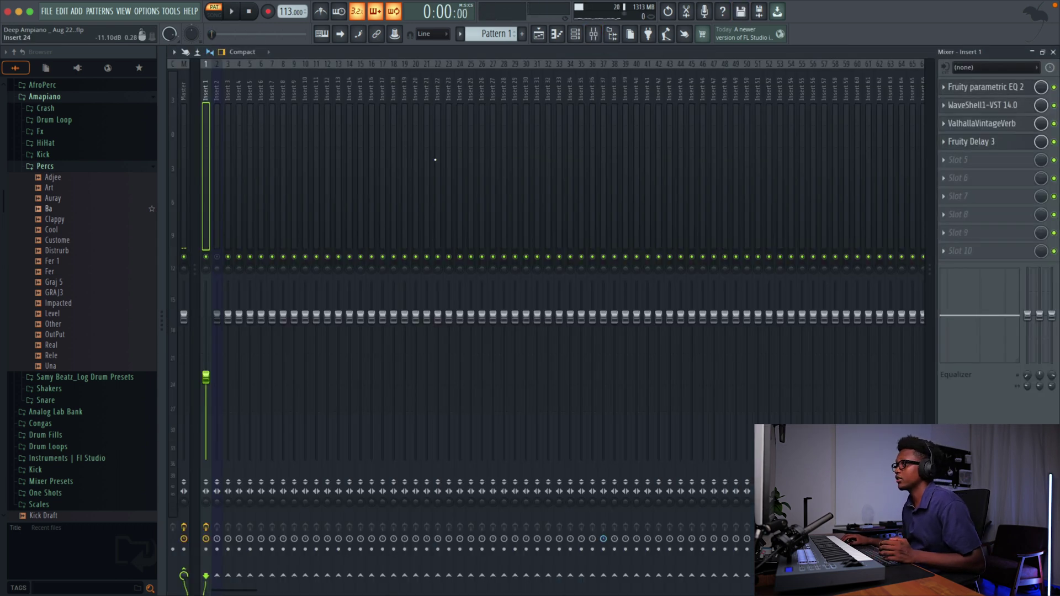
pyautogui.click(992, 95)
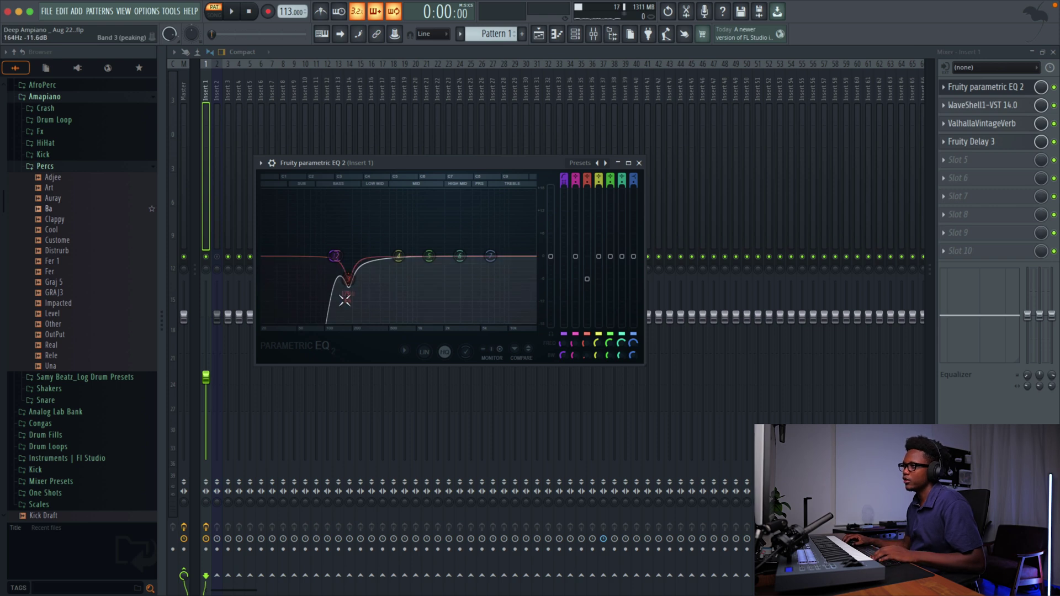
pyautogui.click(640, 164)
pyautogui.click(982, 105)
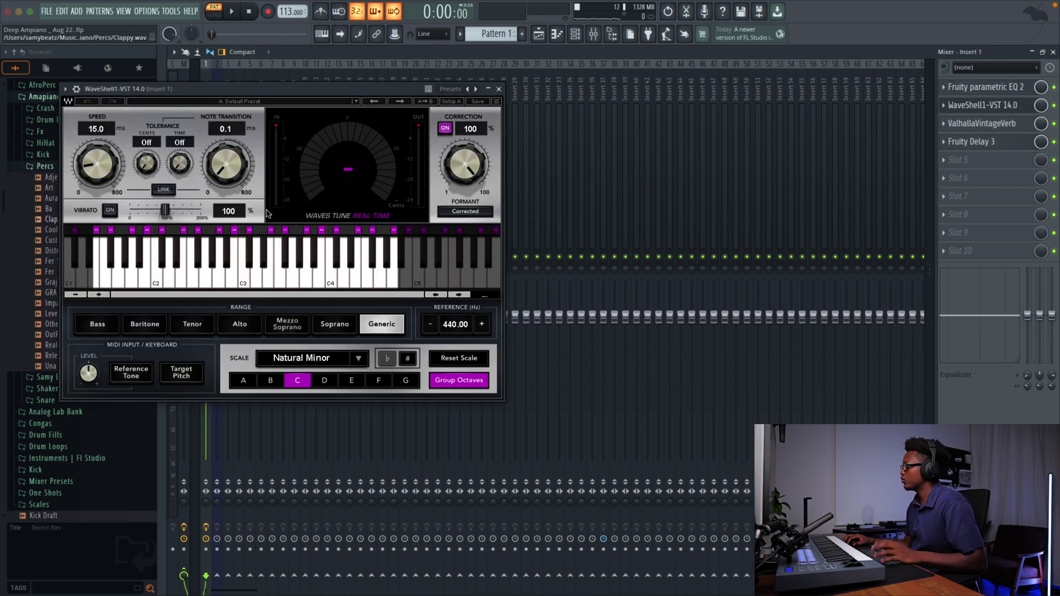
pyautogui.click(992, 124)
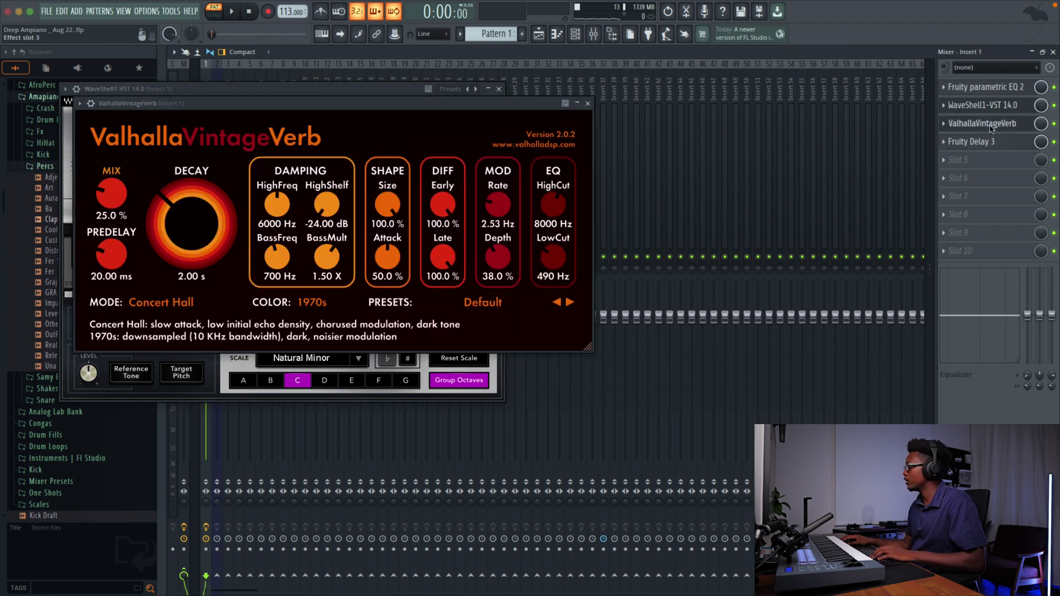
pyautogui.click(588, 104)
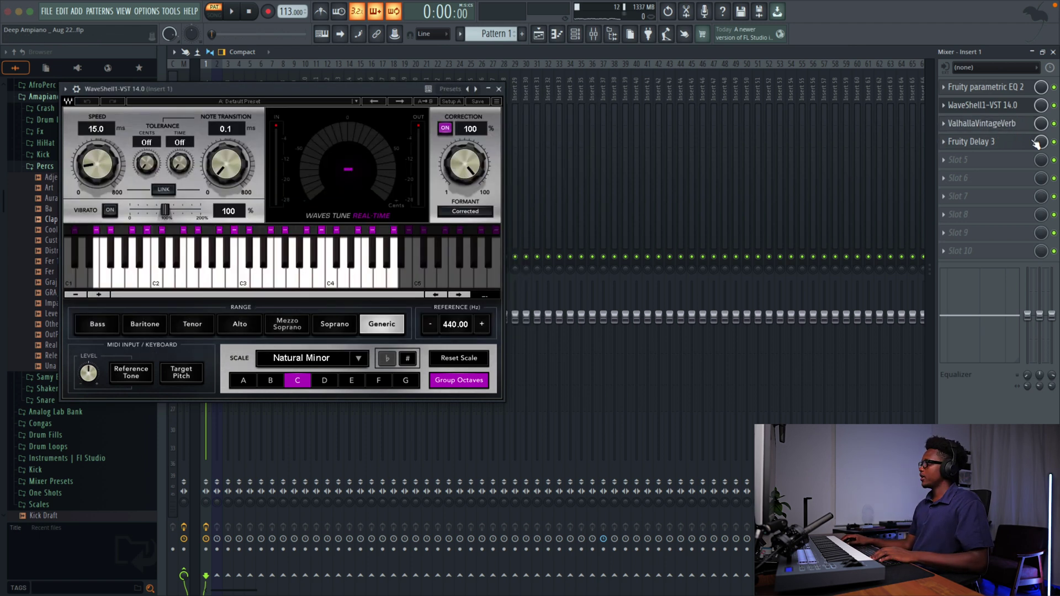
pyautogui.click(1006, 142)
pyautogui.click(499, 89)
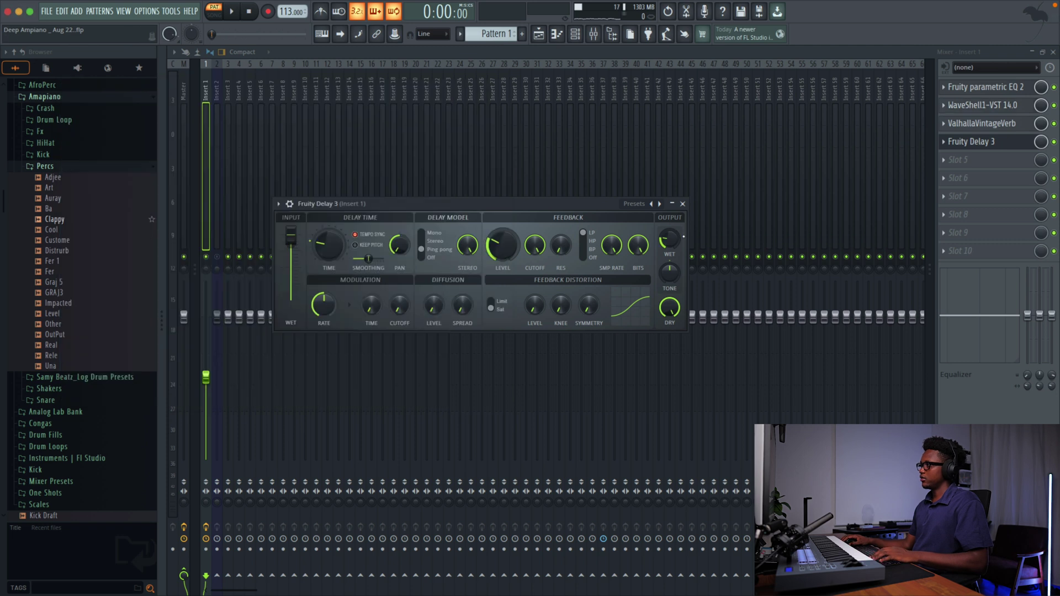
pyautogui.click(683, 205)
# Play Pattern 1, switch to song mode with the channel rack closed, and listen to the arrangement around bar 5
pyautogui.press('space')
pyautogui.press('F9')
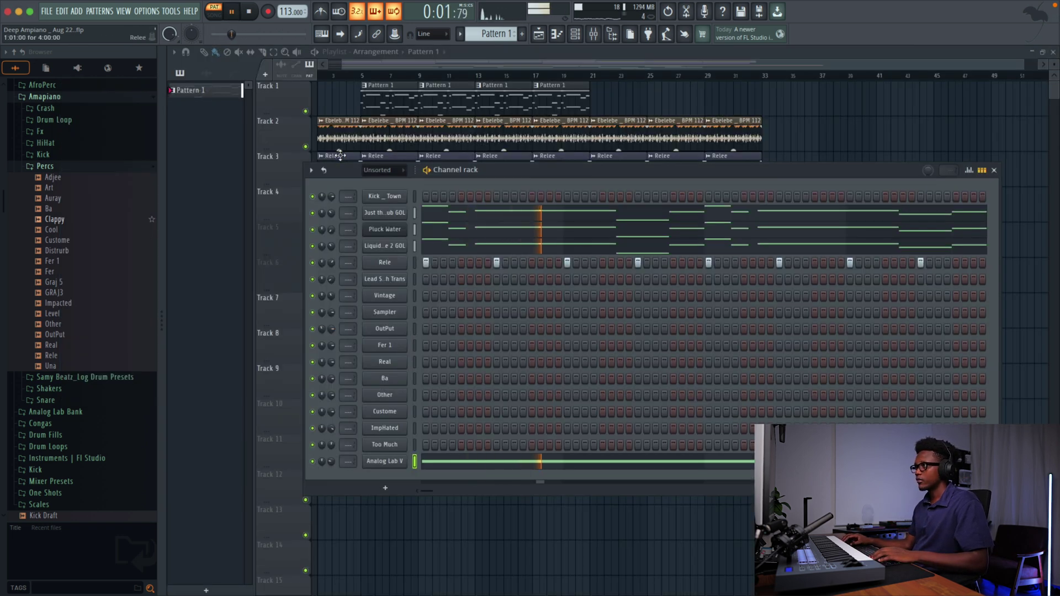
pyautogui.press('l')
pyautogui.press('F6')
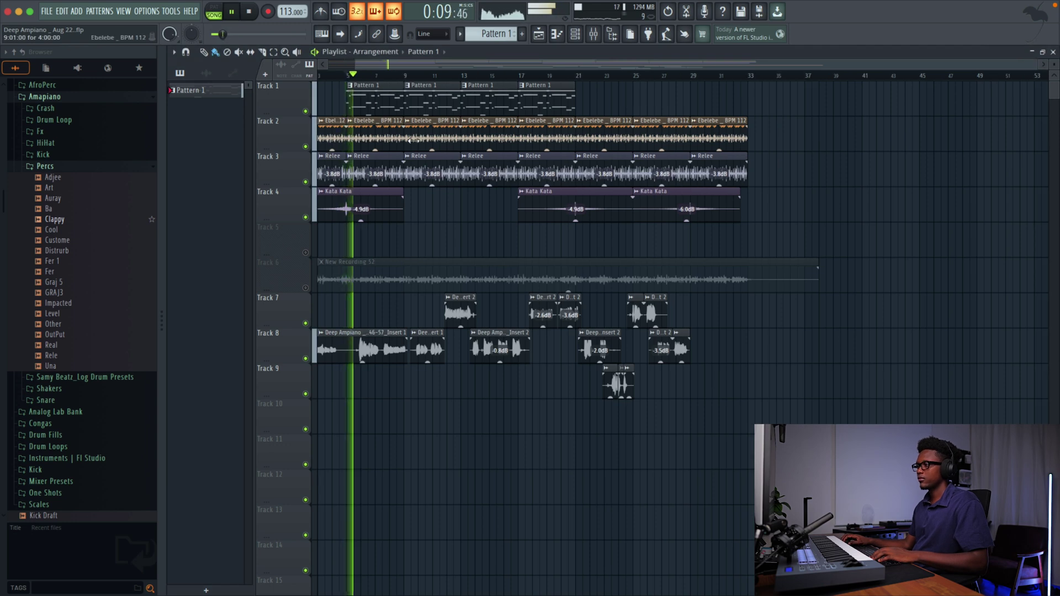
pyautogui.hscroll(-2, 387, 111)
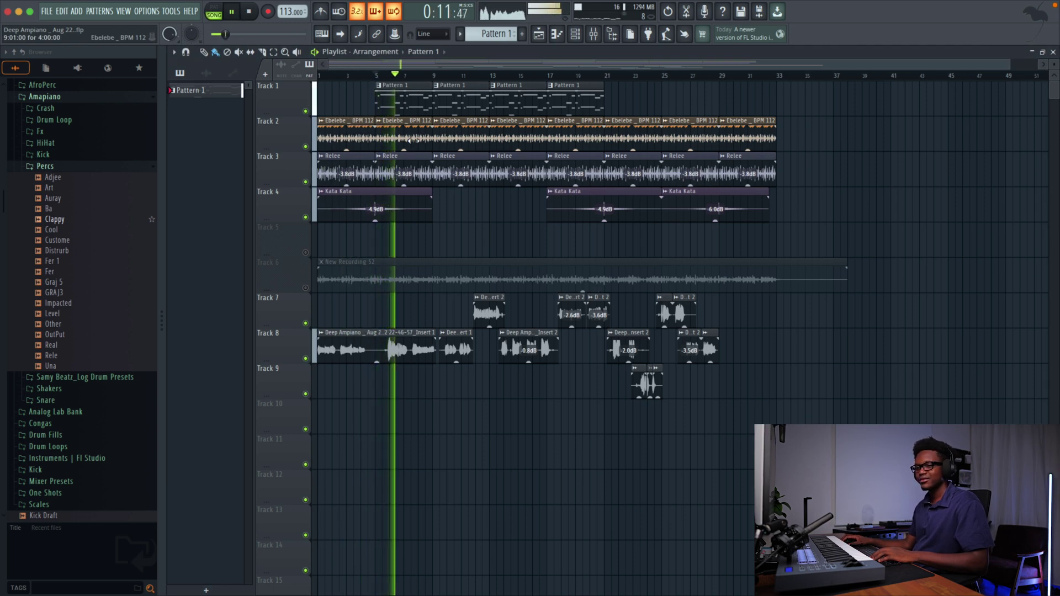
pyautogui.press('space')
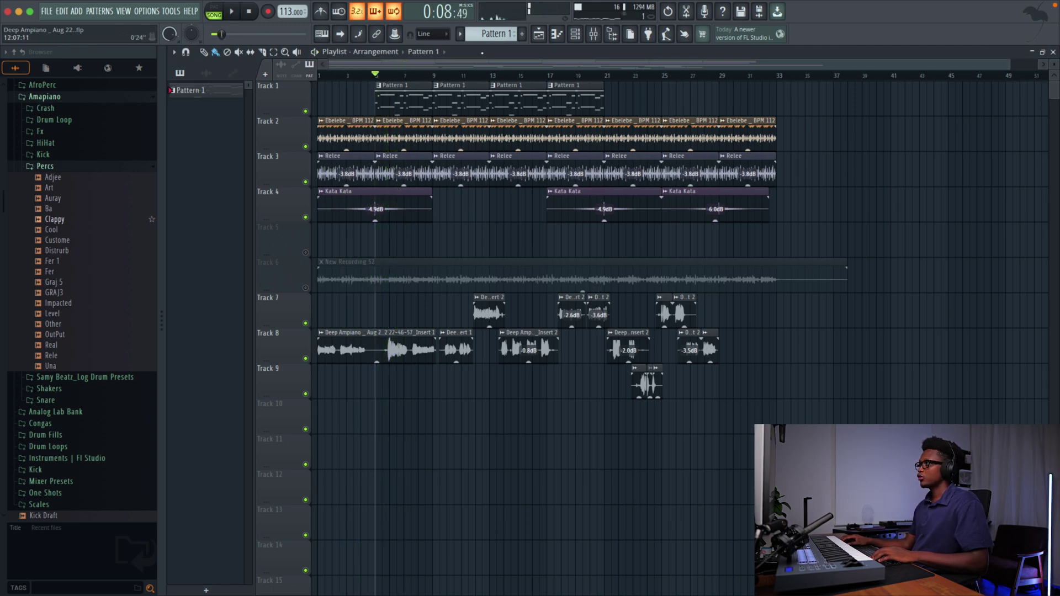
# Insert a new pattern named Kick and show its channel rack
pyautogui.click(482, 37)
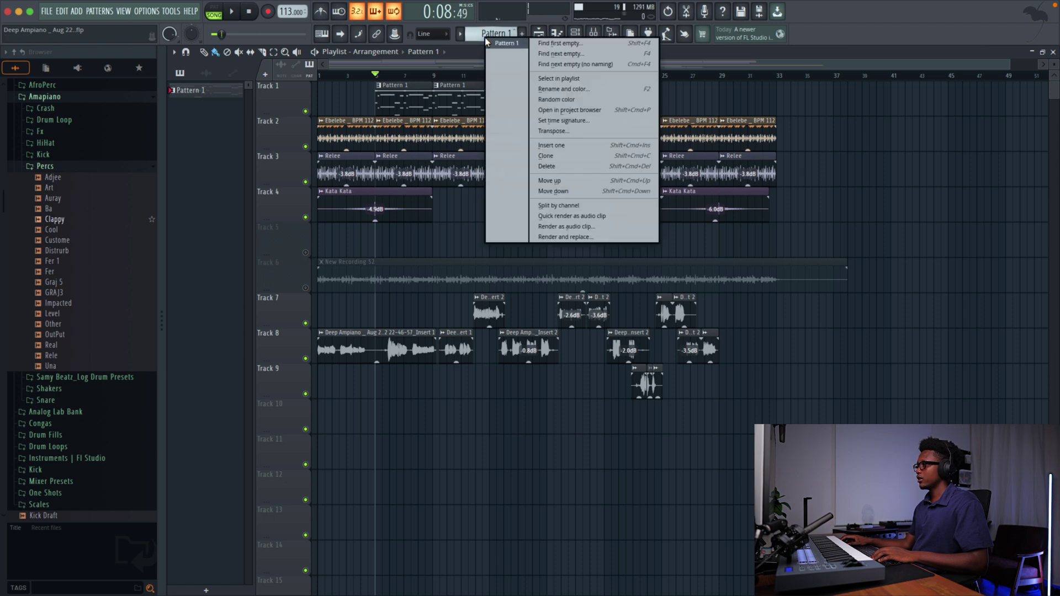
pyautogui.click(585, 149)
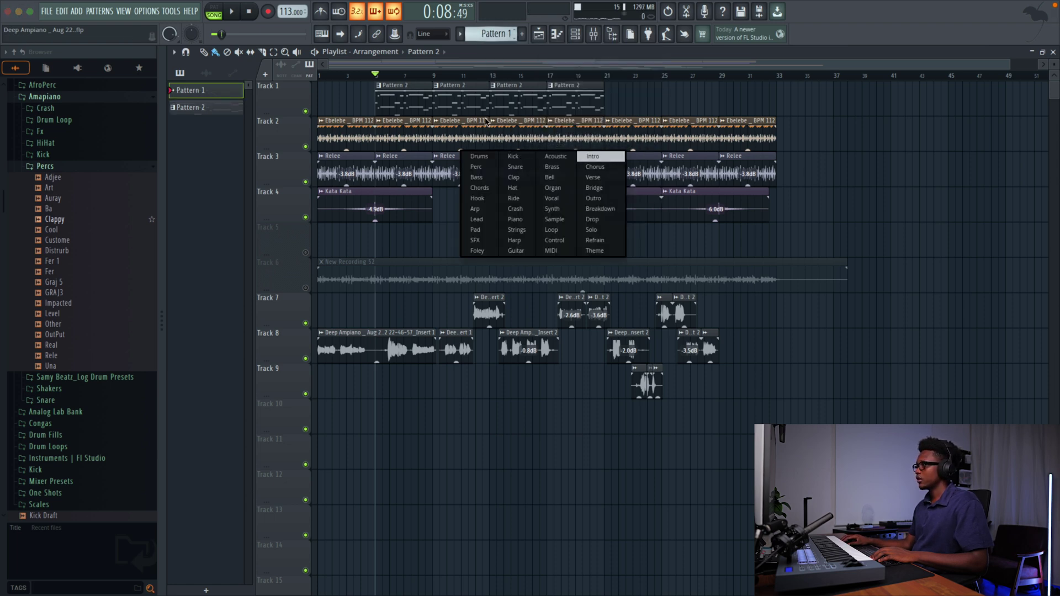
pyautogui.write('Kick')
pyautogui.press('Return')
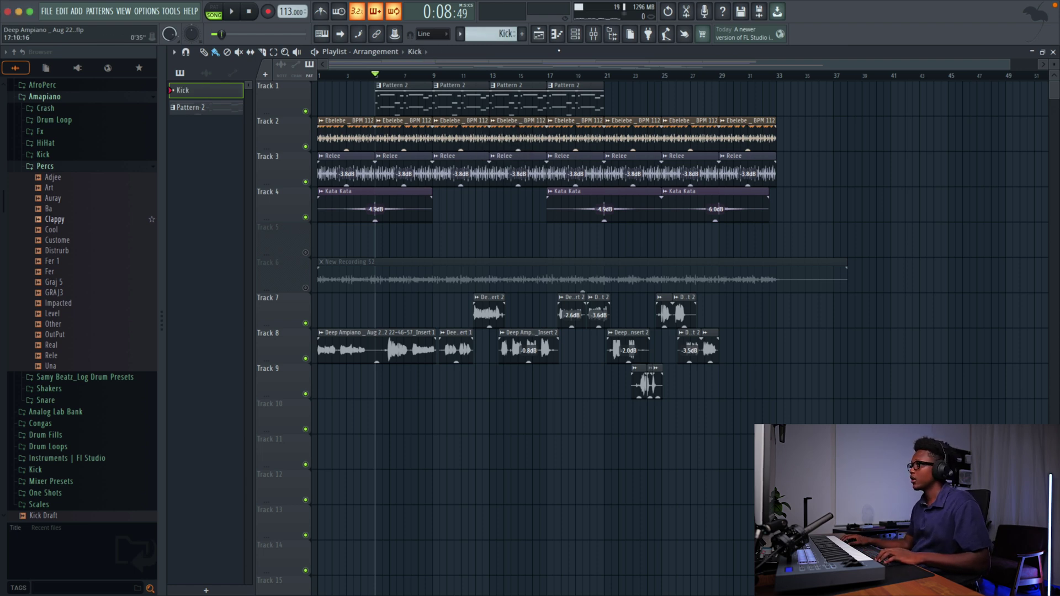
pyautogui.click(575, 34)
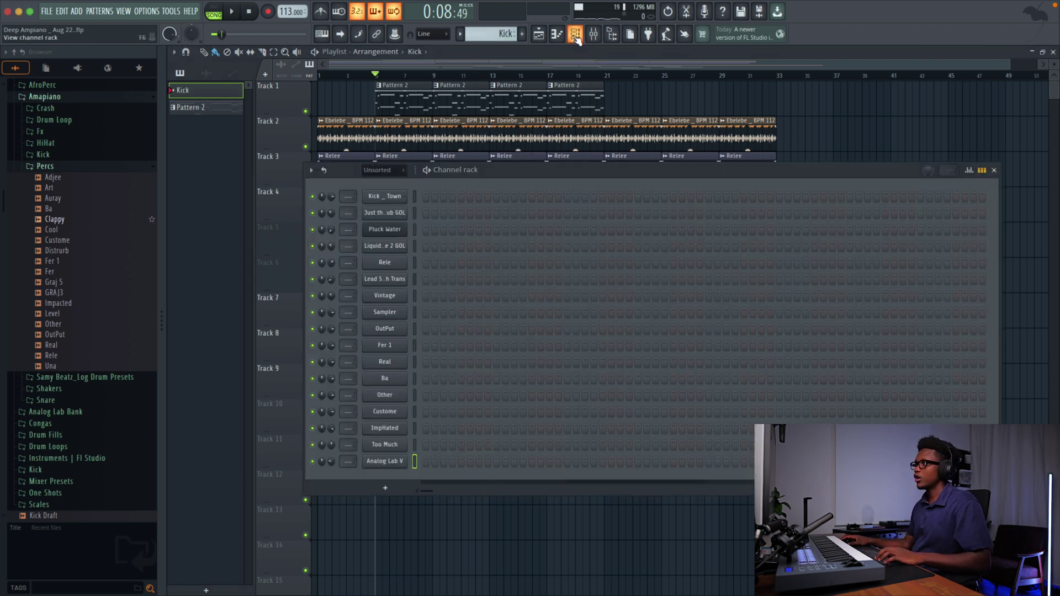
# Fill the Kick _ Town channel of the Kick pattern with a hit on every fourth step
pyautogui.click(398, 199)
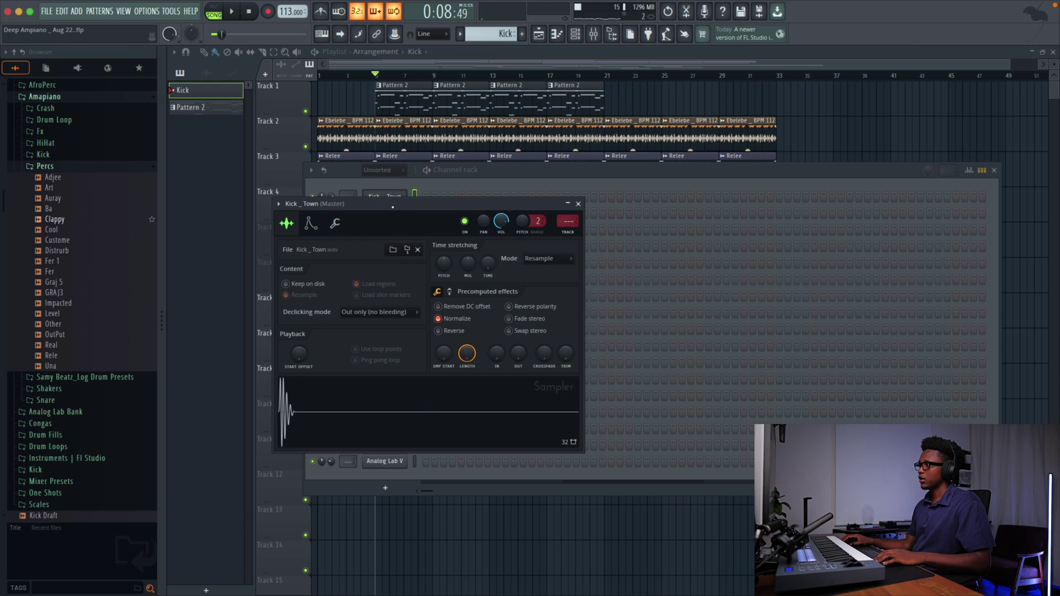
pyautogui.rightClick(385, 196)
pyautogui.press('Escape')
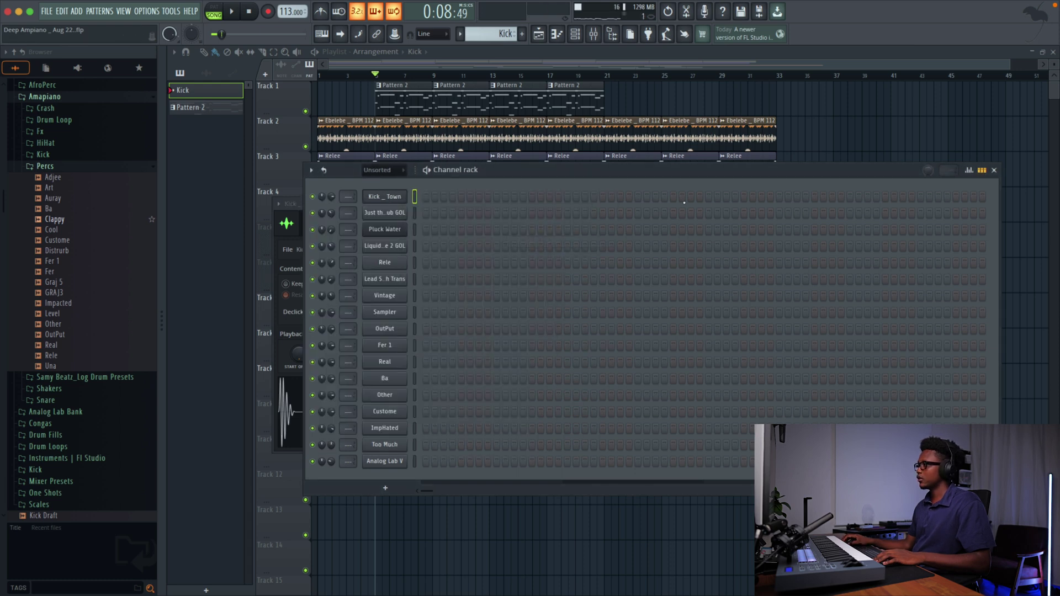
# Select all clips in the playlist and shift them down one track to free Track 1
pyautogui.press('F5')
pyautogui.hotkey('ctrl', 'a')
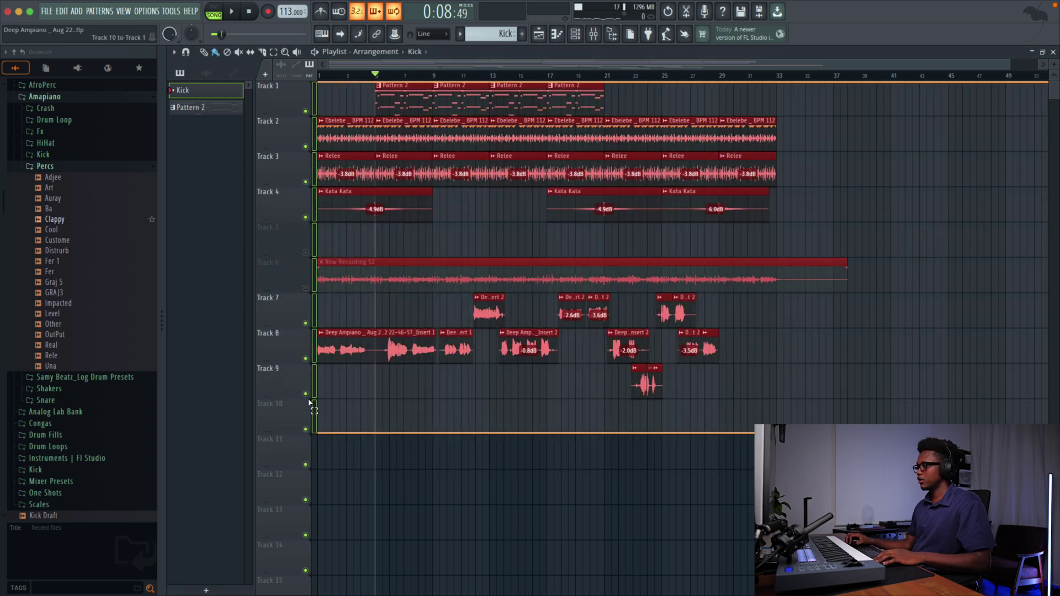
pyautogui.press('Down')
pyautogui.hotkey('ctrl', 'z')
# Place Kick pattern clips back to back along Track 1 from bar 1 to bar 21 during playback
pyautogui.press('space')
pyautogui.click(569, 105)
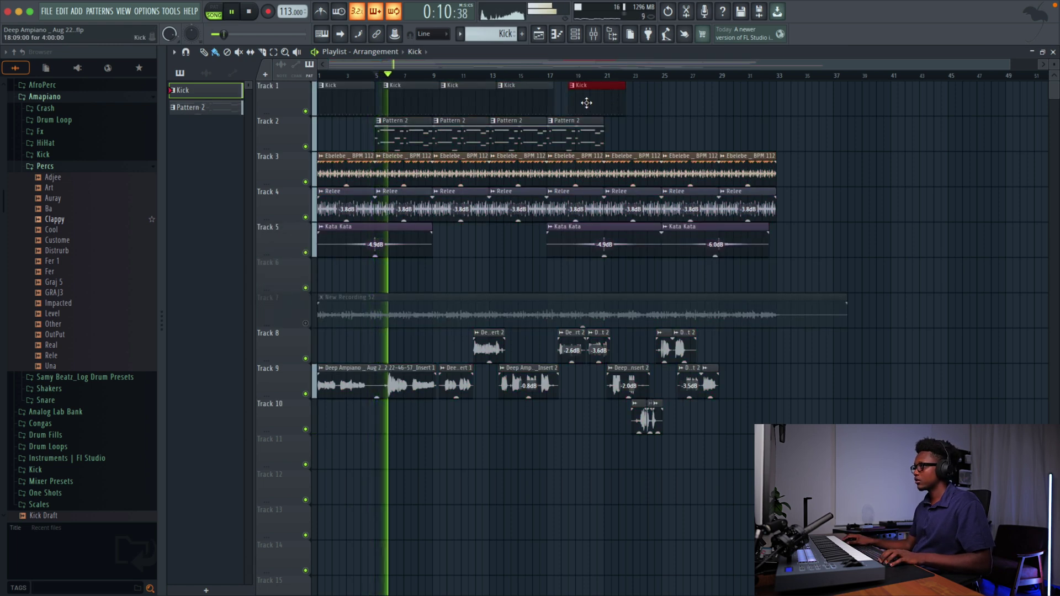
pyautogui.moveTo(652, 84); pyautogui.dragTo(605, 110)
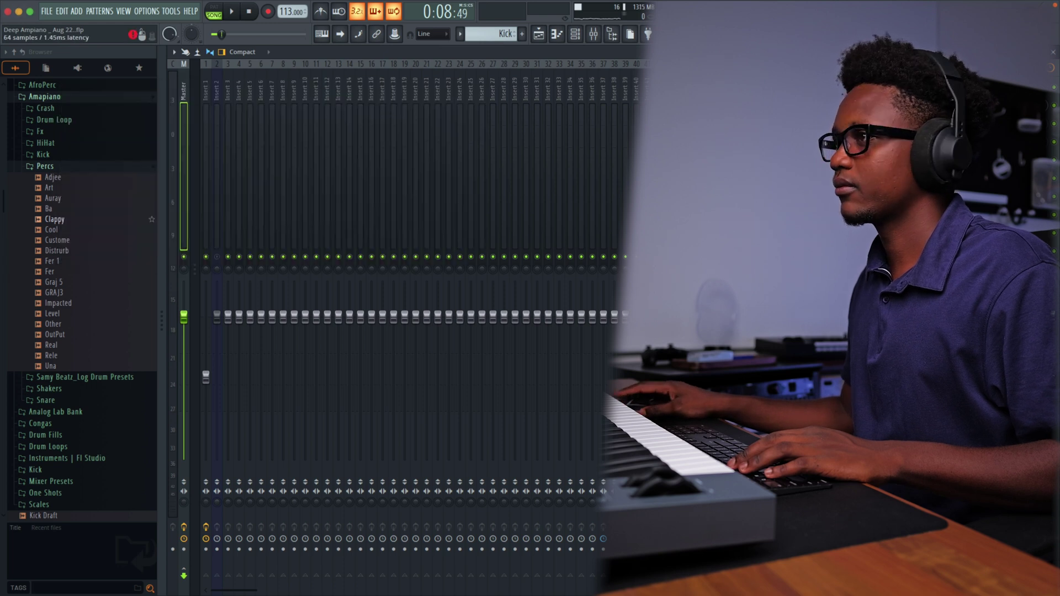
# Lower the threshold of the L1 Ultramaximizer on the Master track and check the result during playback
pyautogui.moveTo(179, 163); pyautogui.dragTo(179, 171)
pyautogui.press('space')
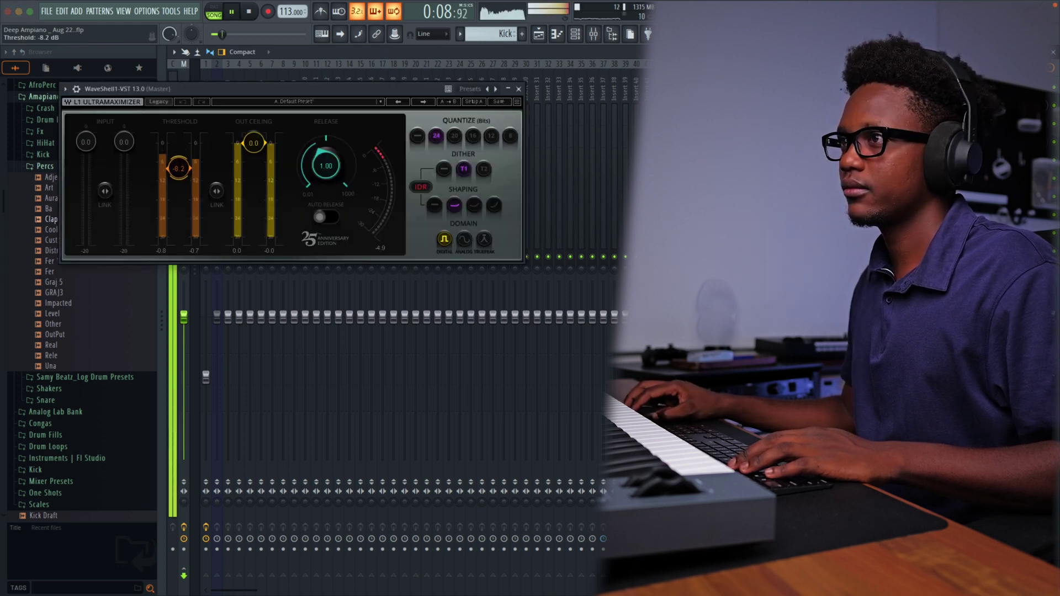
pyautogui.click(519, 89)
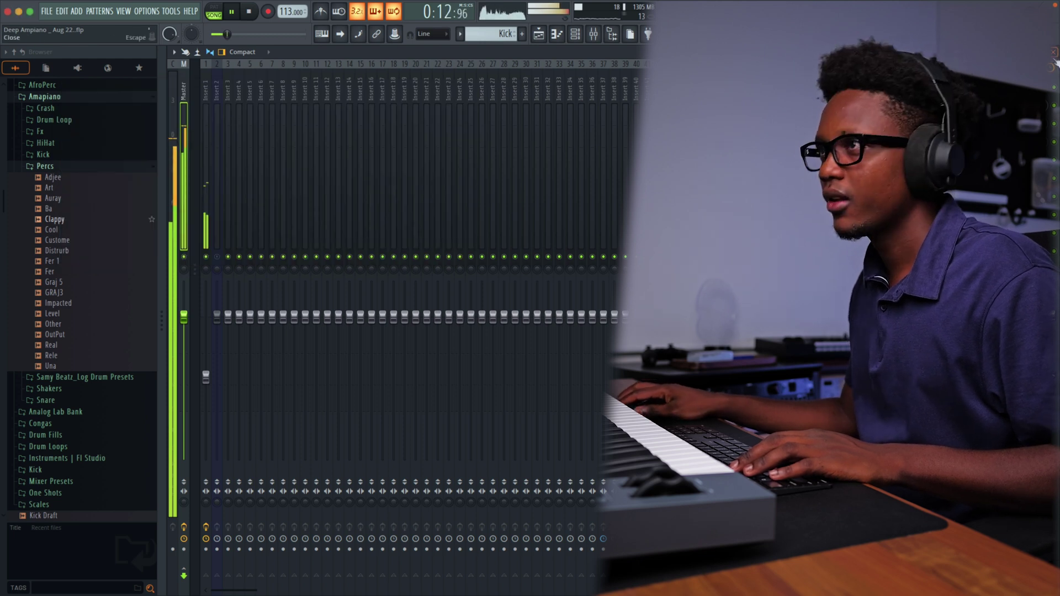
pyautogui.press('Escape')
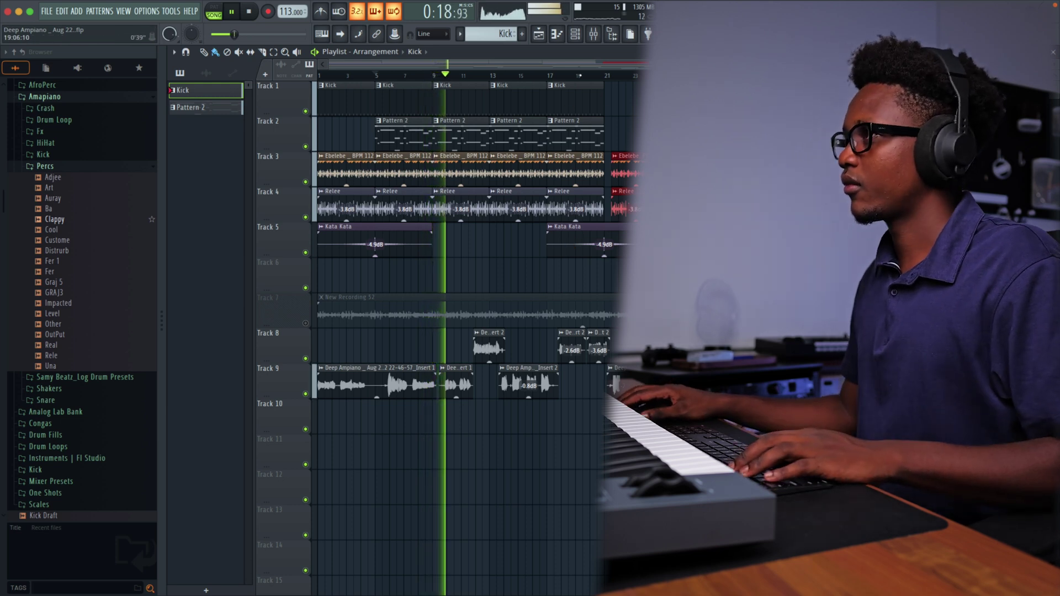
pyautogui.press('space')
# Add a Sytrus channel with the Lead _ Machine preset and audition it over the arrangement
pyautogui.press('F6')
pyautogui.click(76, 11)
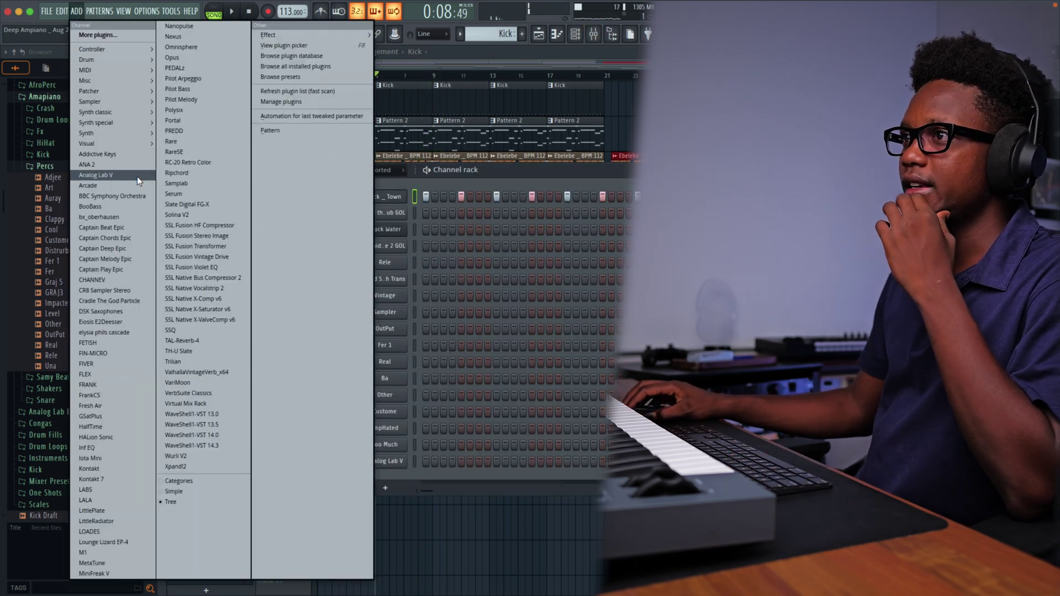
pyautogui.moveTo(116, 112)
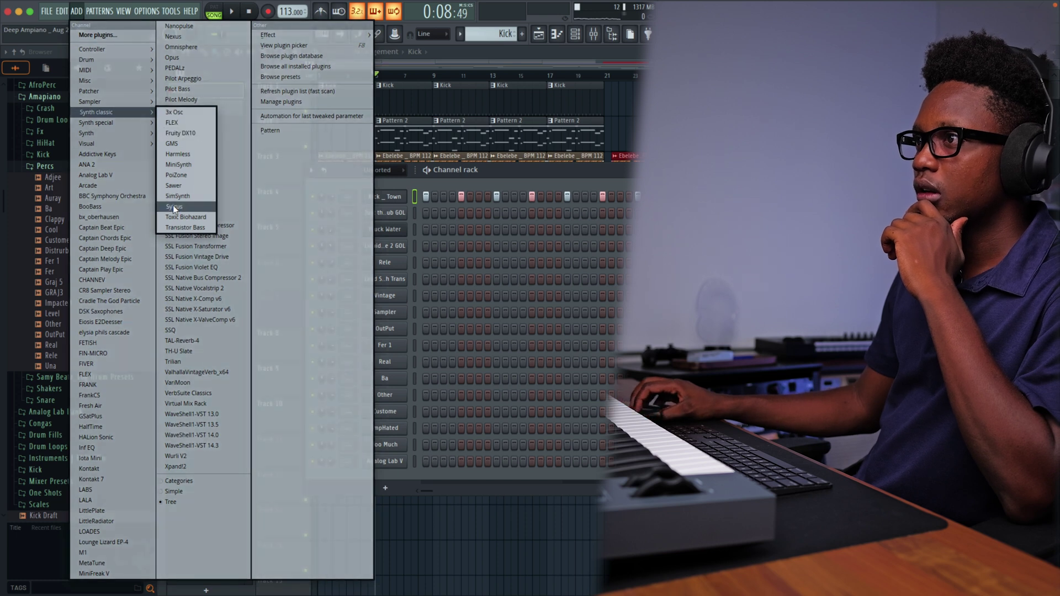
pyautogui.click(173, 206)
pyautogui.click(631, 118)
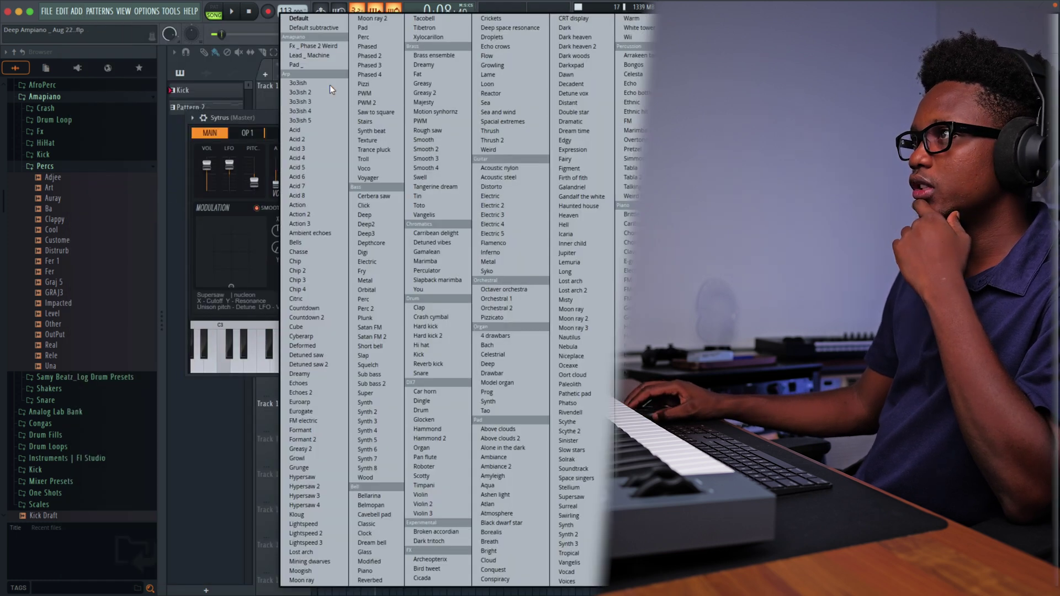
pyautogui.click(313, 56)
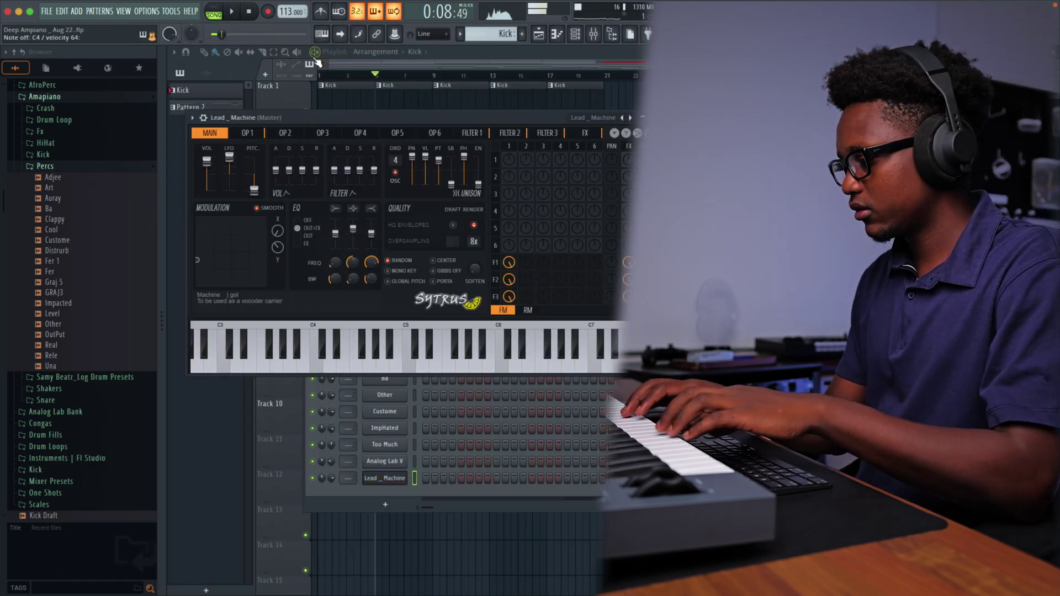
pyautogui.press('space')
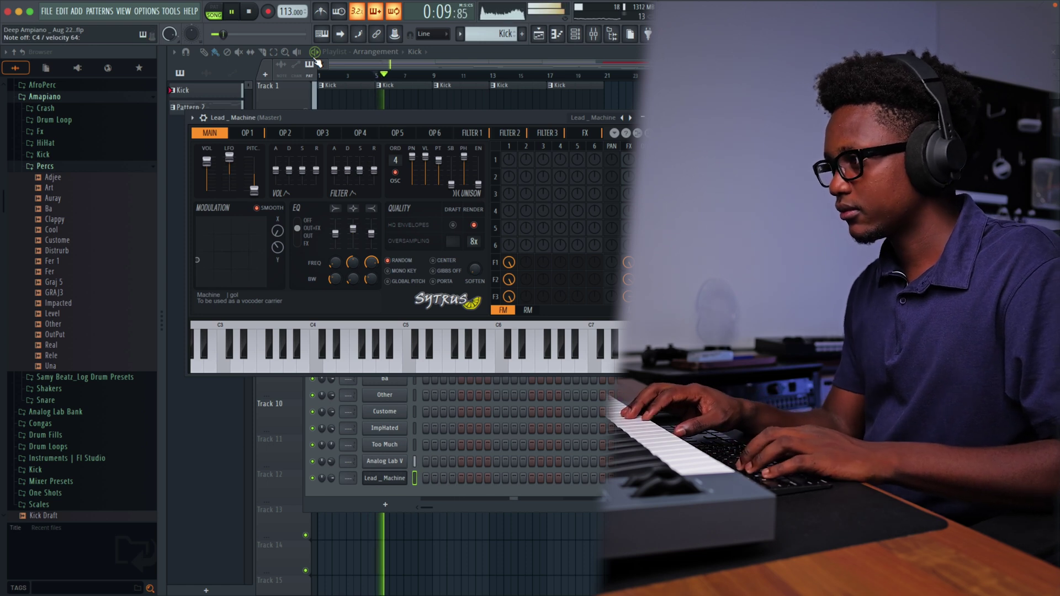
pyautogui.press('space')
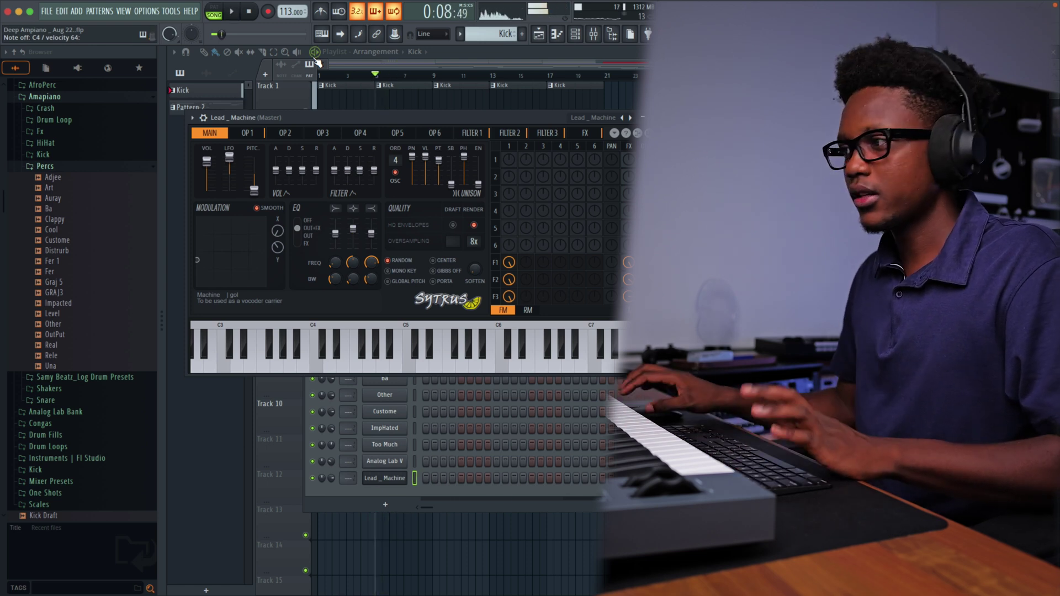
# Select Pattern 2, set snapping to 1/4 step and record a short C4 part on the Lead _ Machine channel
pyautogui.press('F6')
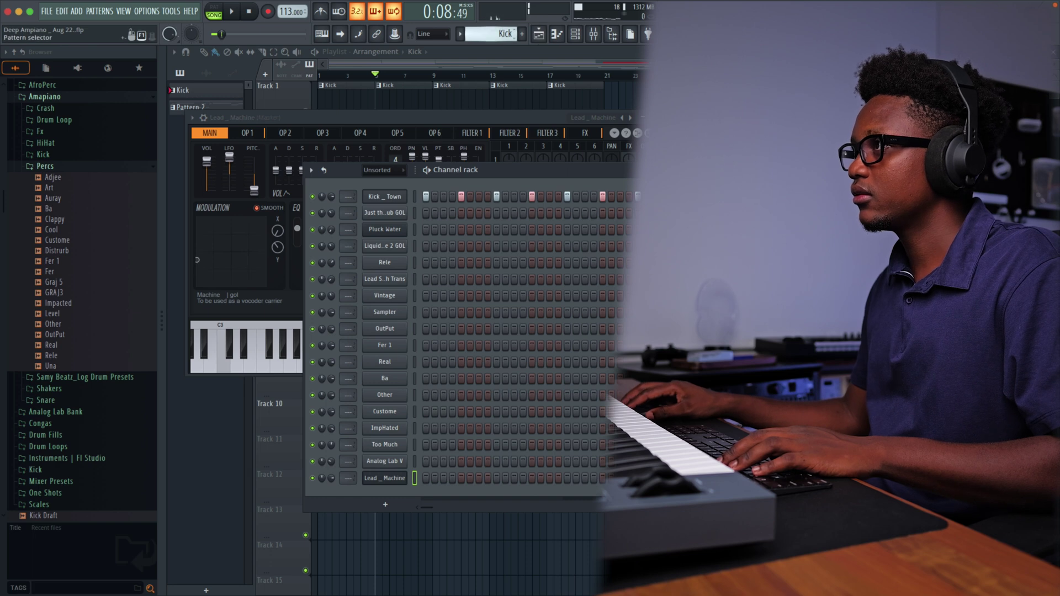
pyautogui.scroll(-1, 491, 34)
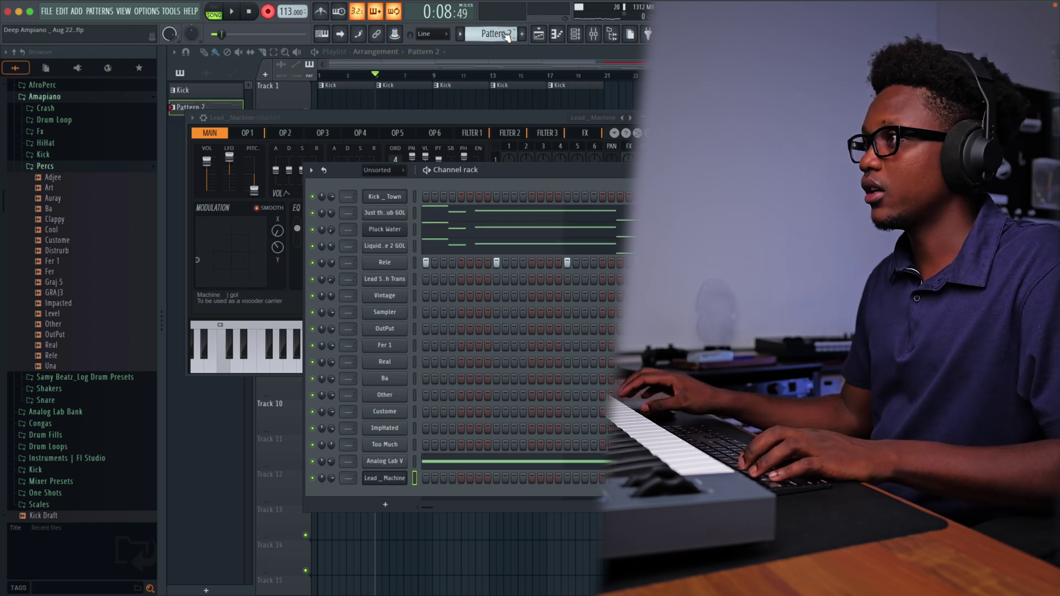
pyautogui.click(433, 34)
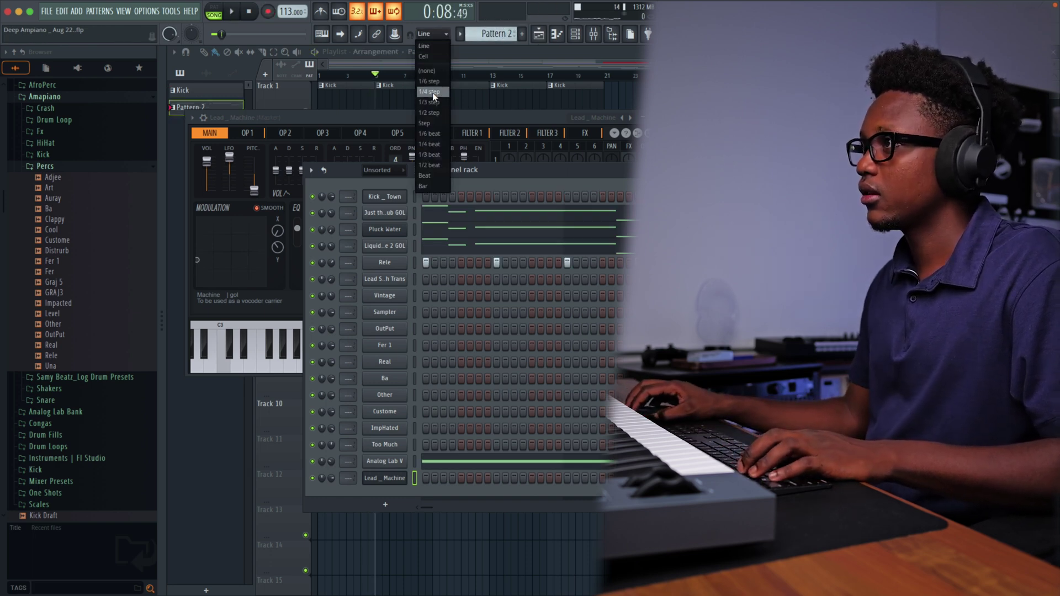
pyautogui.click(434, 92)
pyautogui.press('space')
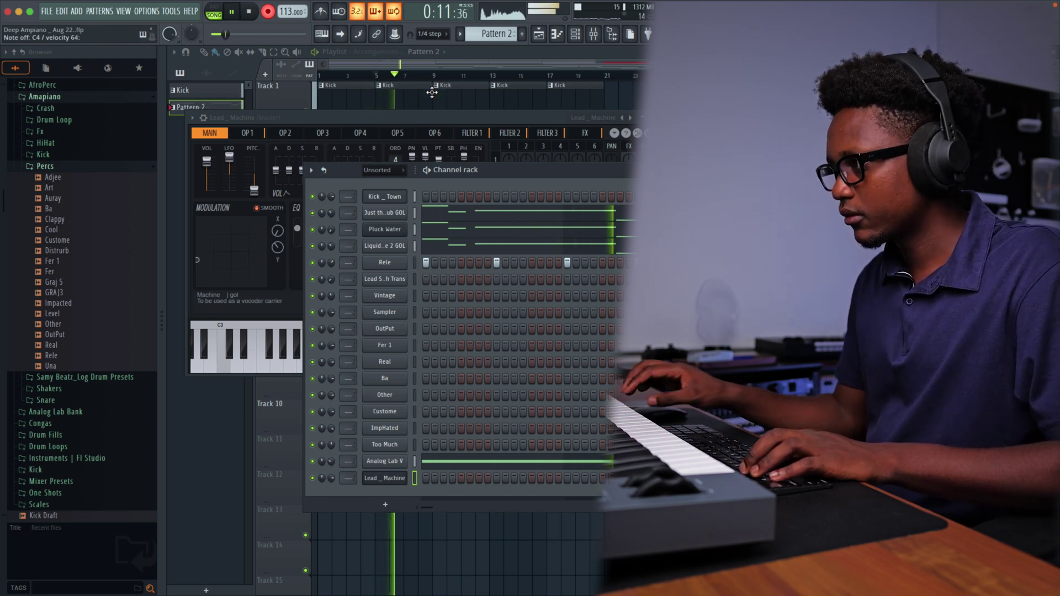
pyautogui.press('space')
# Duplicate the recorded Lead _ Machine notes of the first two bars into the following two bars of Pattern 2
pyautogui.press('F7')
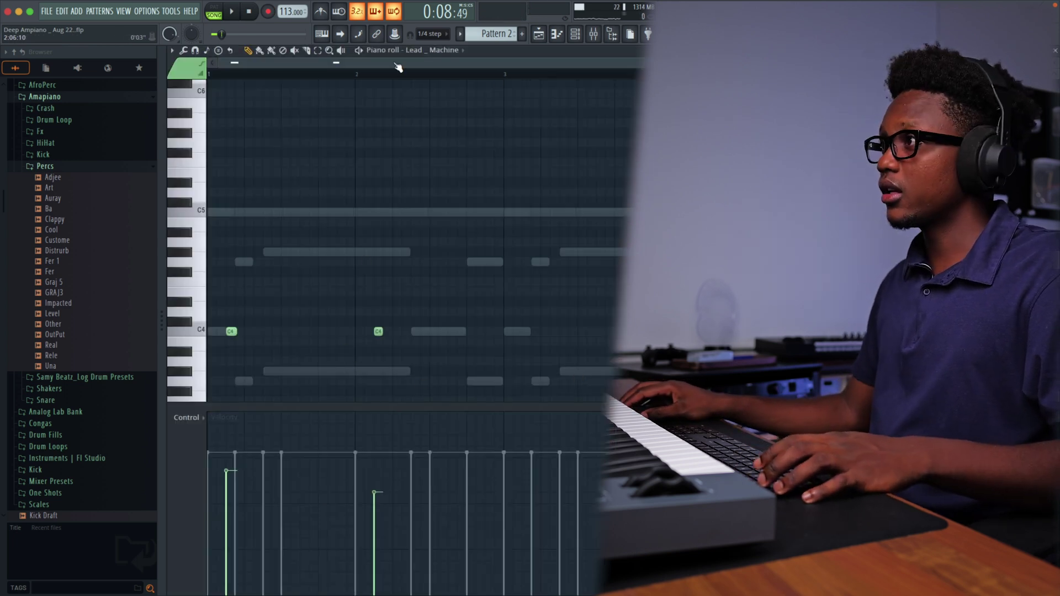
pyautogui.moveTo(505, 76); pyautogui.dragTo(7, 55)
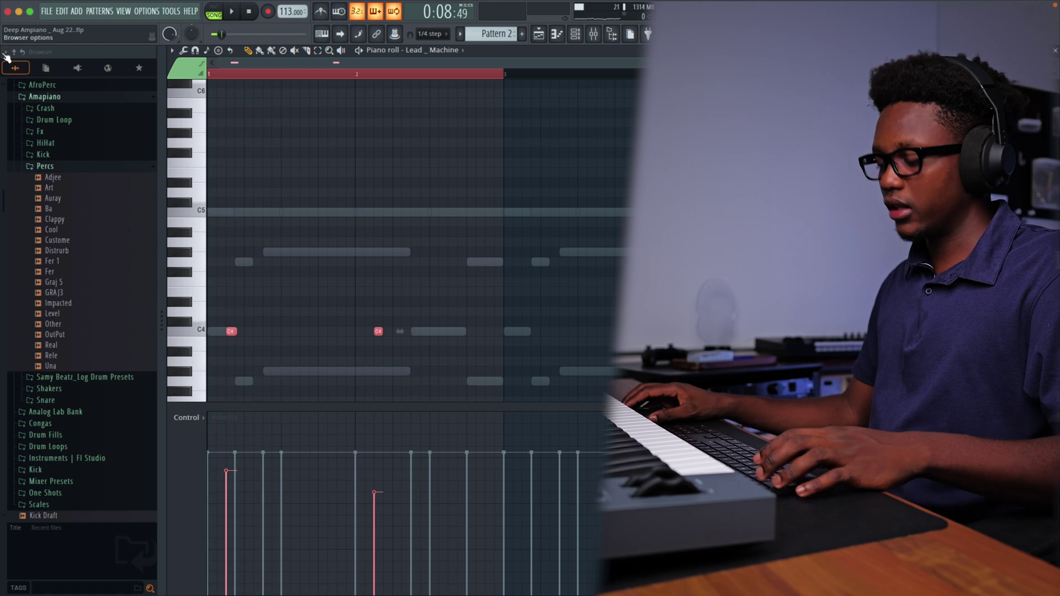
pyautogui.press('space')
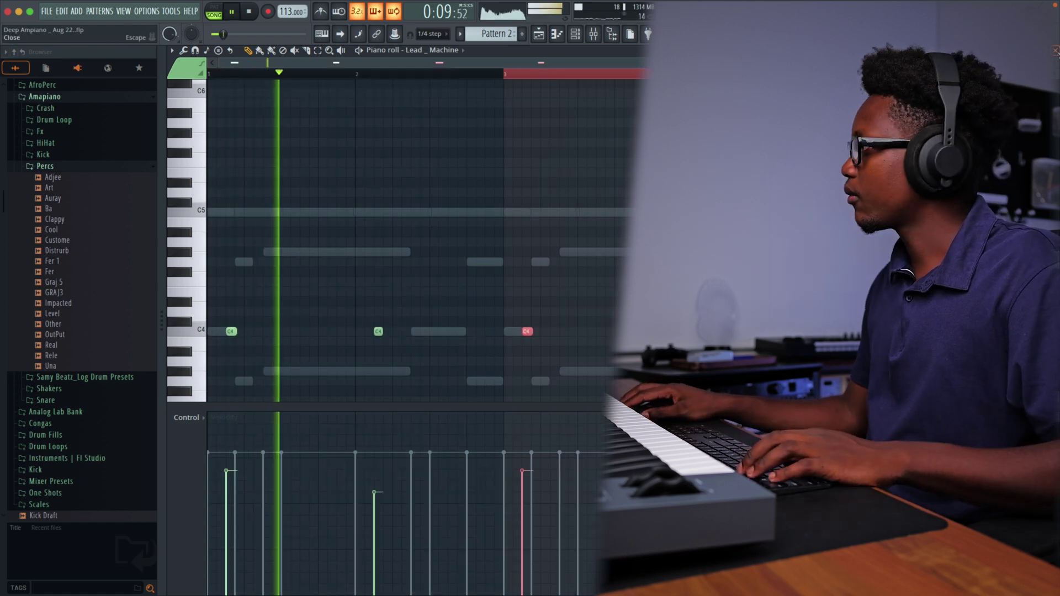
pyautogui.press('F7')
# Save the project while the arrangement plays and move the playback position to bar 17
pyautogui.click(476, 100)
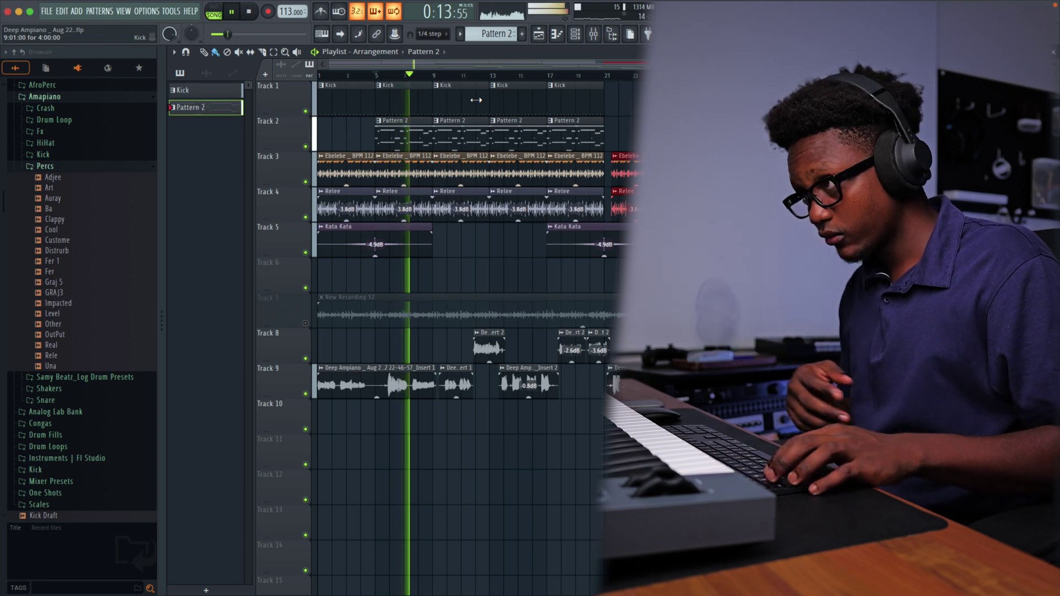
pyautogui.hotkey('ctrl', 's')
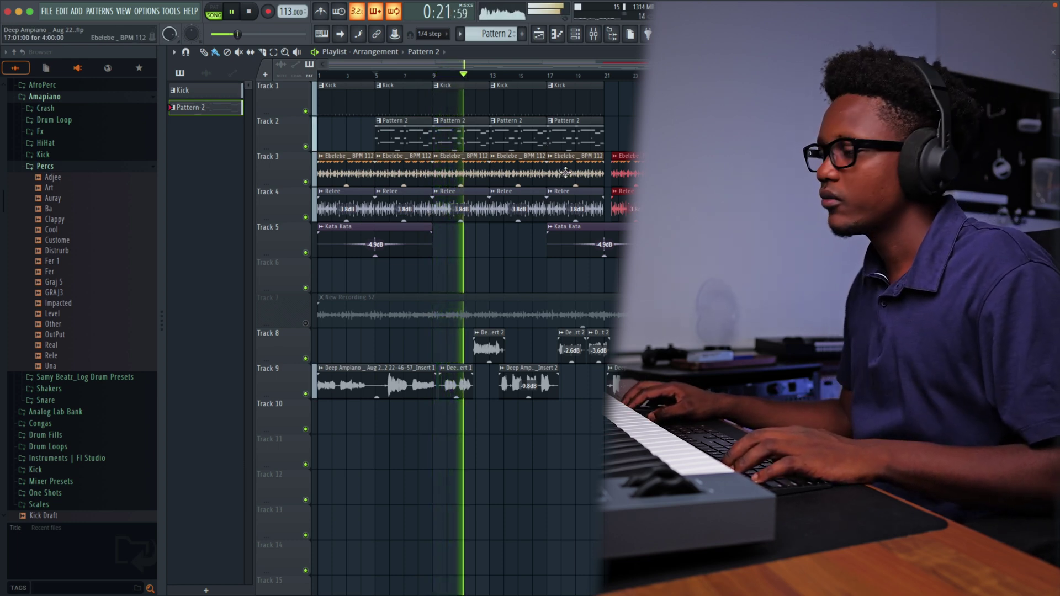
pyautogui.click(551, 75)
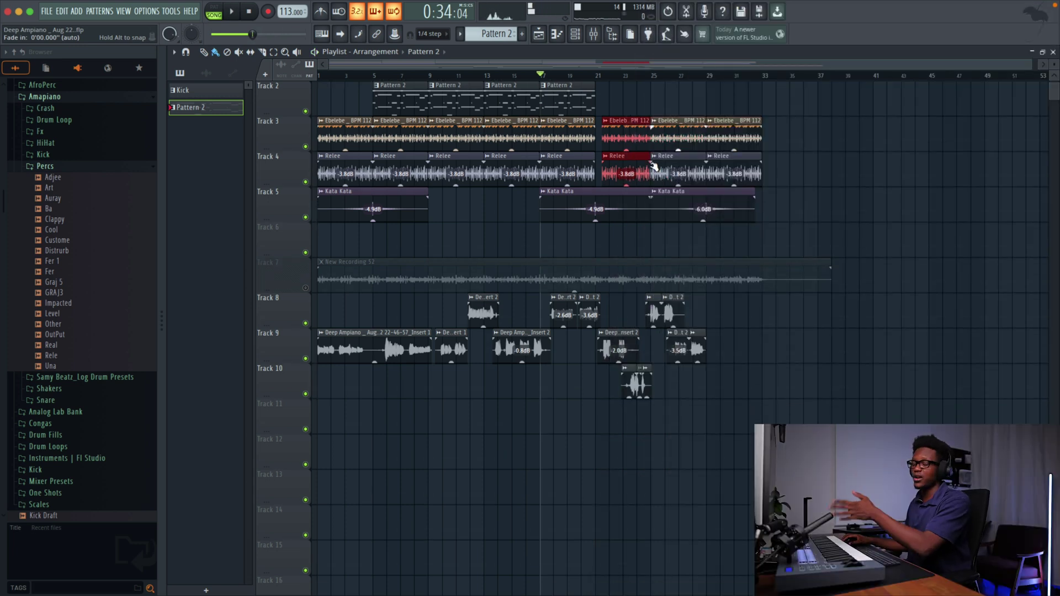
# Set snapping to Cell and paint four Pattern 2 clips on Track 6 starting at bar 21
pyautogui.scroll(1, 653, 166)
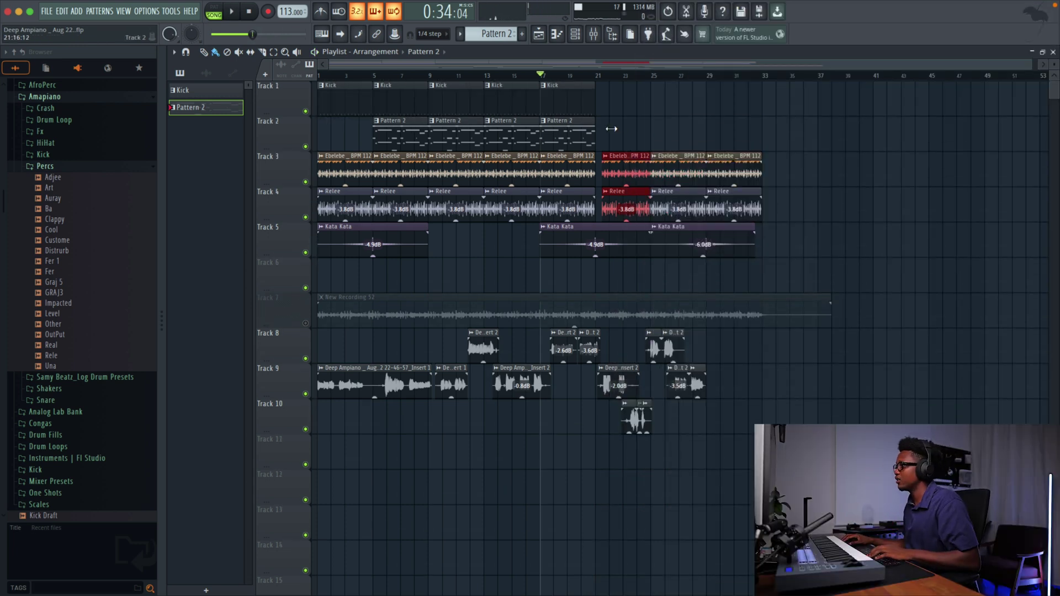
pyautogui.click(640, 134)
pyautogui.rightClick(644, 143)
pyautogui.click(431, 33)
pyautogui.click(431, 54)
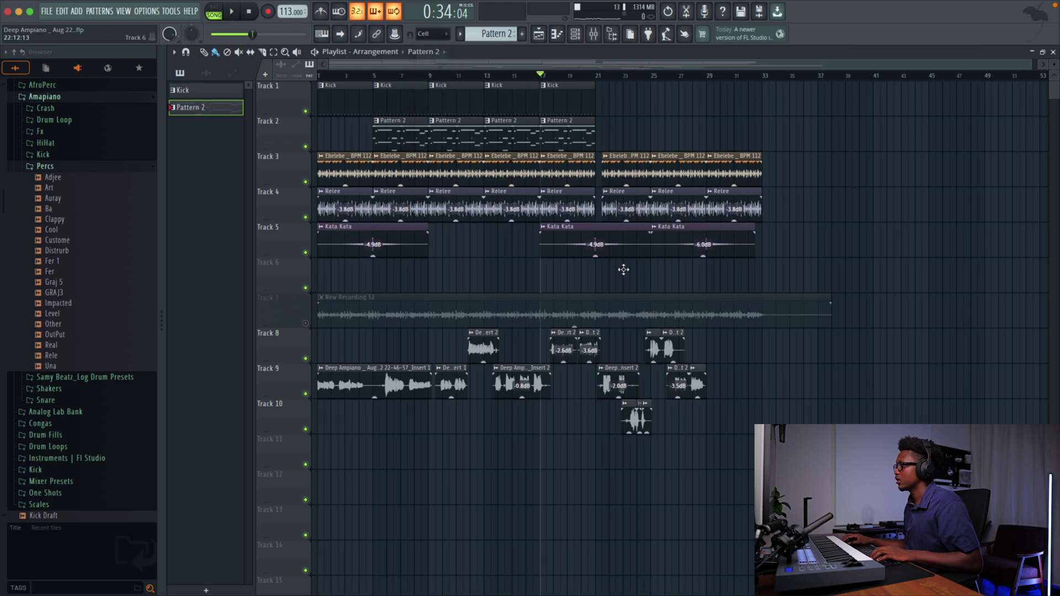
pyautogui.moveTo(600, 275); pyautogui.dragTo(772, 283)
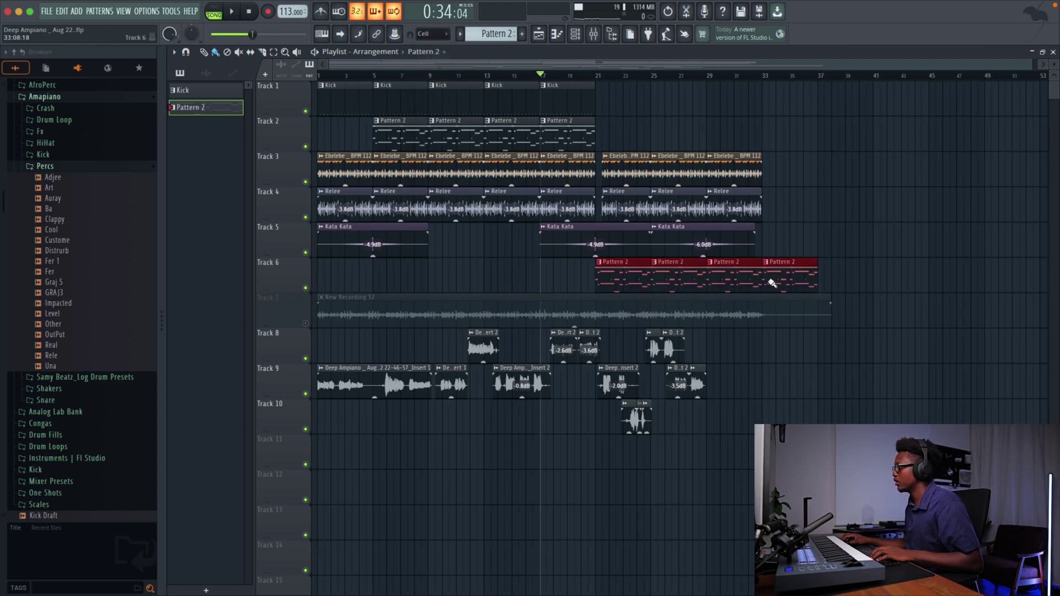
# Make the Pattern 2 clip at bar 21 on Track 6 unique and delete the three clips after it
pyautogui.rightClick(600, 268)
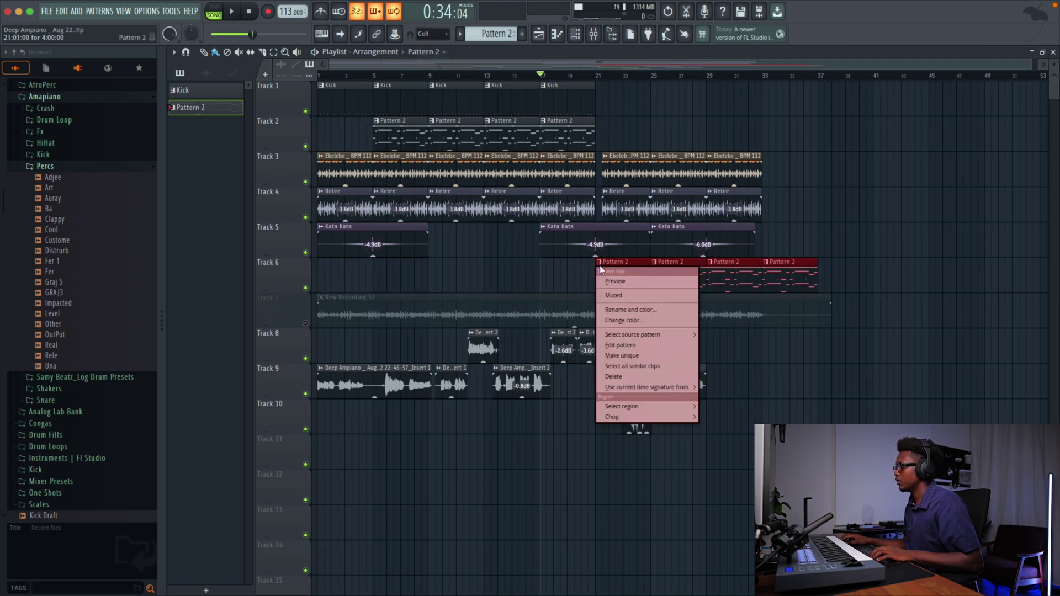
pyautogui.click(623, 356)
pyautogui.rightClick(684, 279)
pyautogui.rightClick(709, 286)
pyautogui.rightClick(771, 279)
# Clear the notes of the Just the Sub GOL, Pluck Water and Liquid 2 GOL channels from Pattern 3
pyautogui.doubleClick(608, 269)
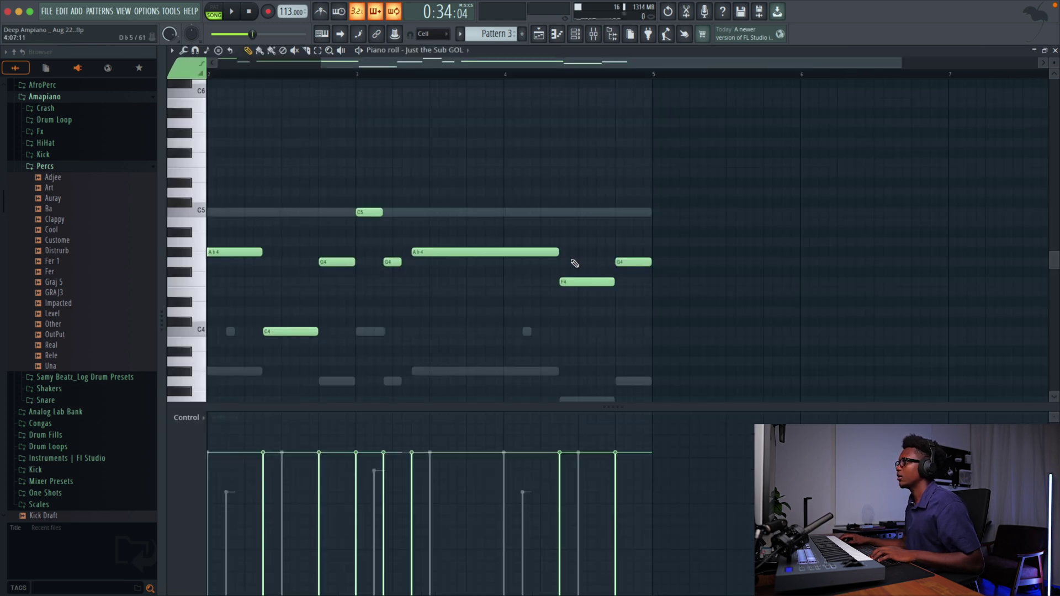
pyautogui.click(1056, 50)
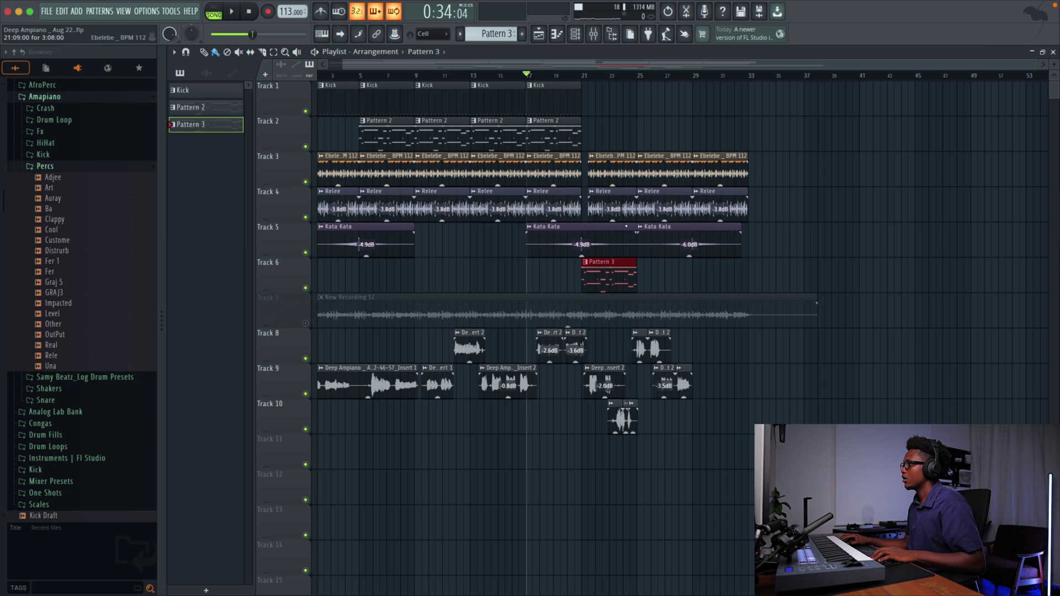
pyautogui.click(577, 38)
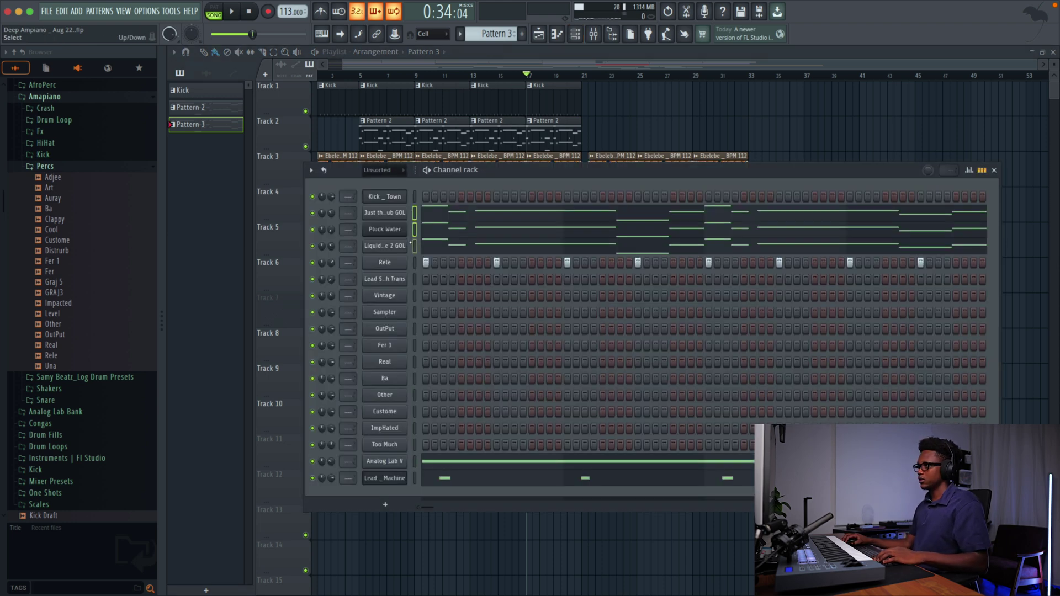
pyautogui.click(427, 226)
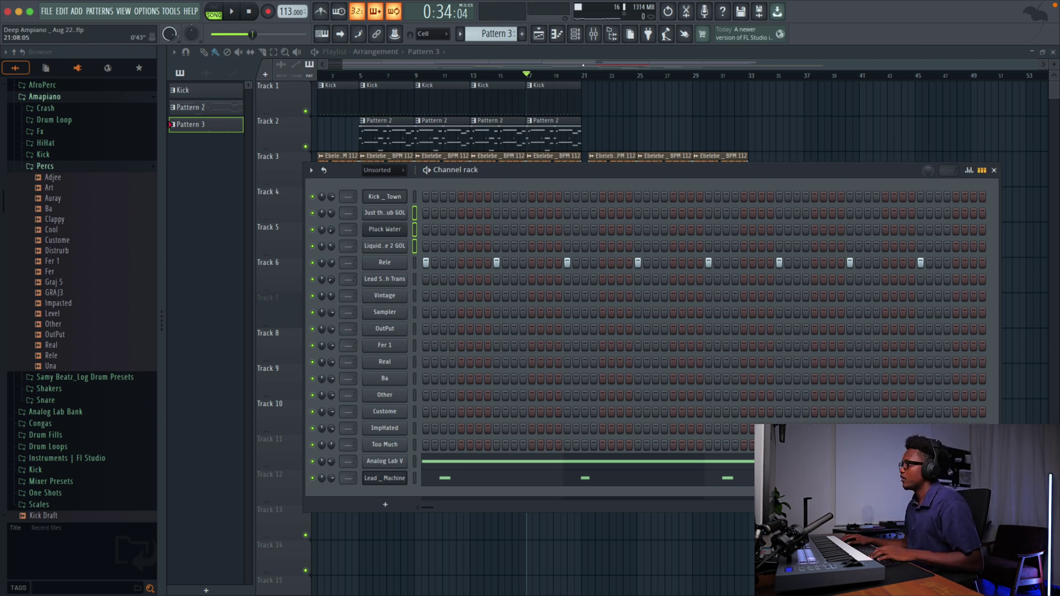
pyautogui.press('F6')
# Play from just before bar 21 while adding Pattern 3 hits: ImpHated on steps 4, 20 and 36, Ba on 4 and 36, Too Much on 17
pyautogui.click(593, 77)
pyautogui.press('space')
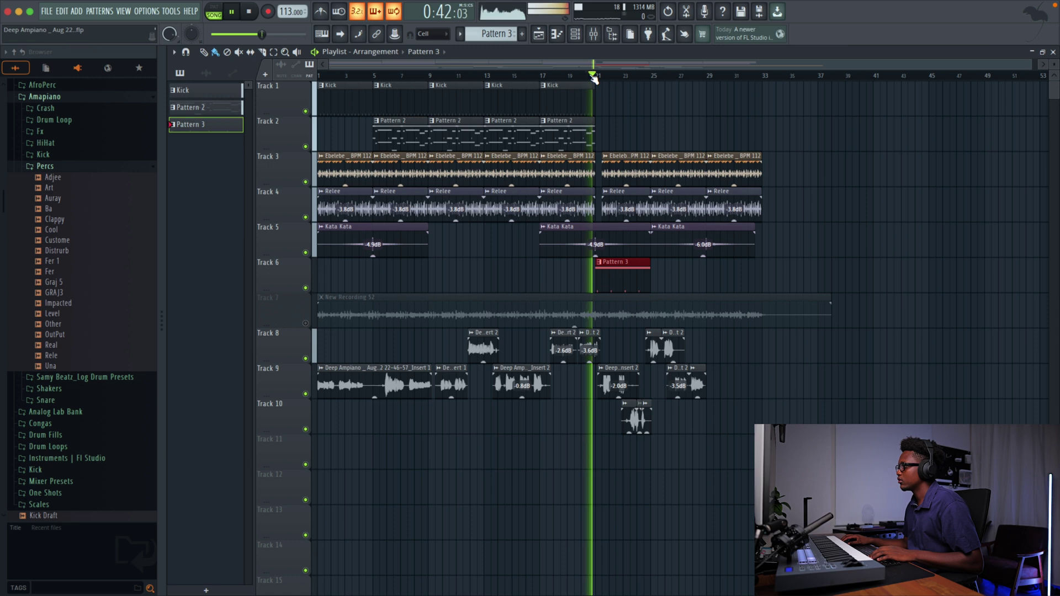
pyautogui.click(578, 36)
pyautogui.press('space')
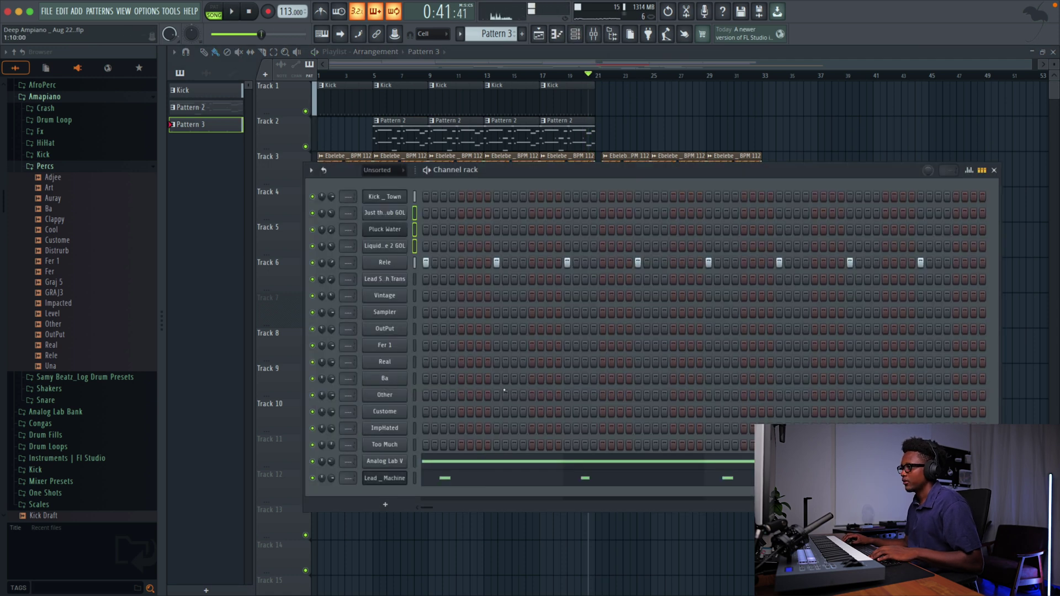
pyautogui.click(443, 428)
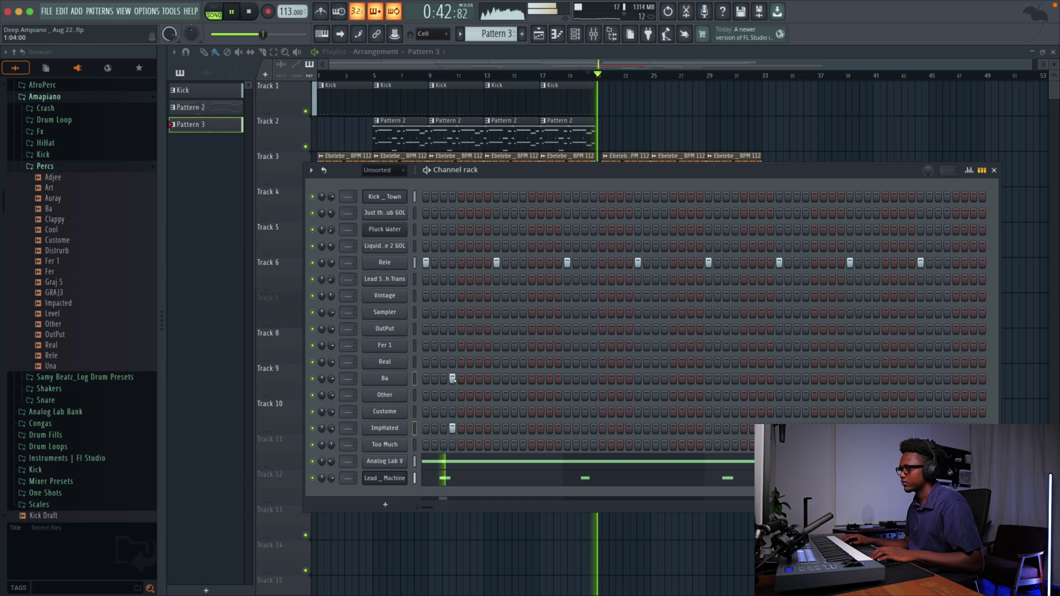
pyautogui.press('space')
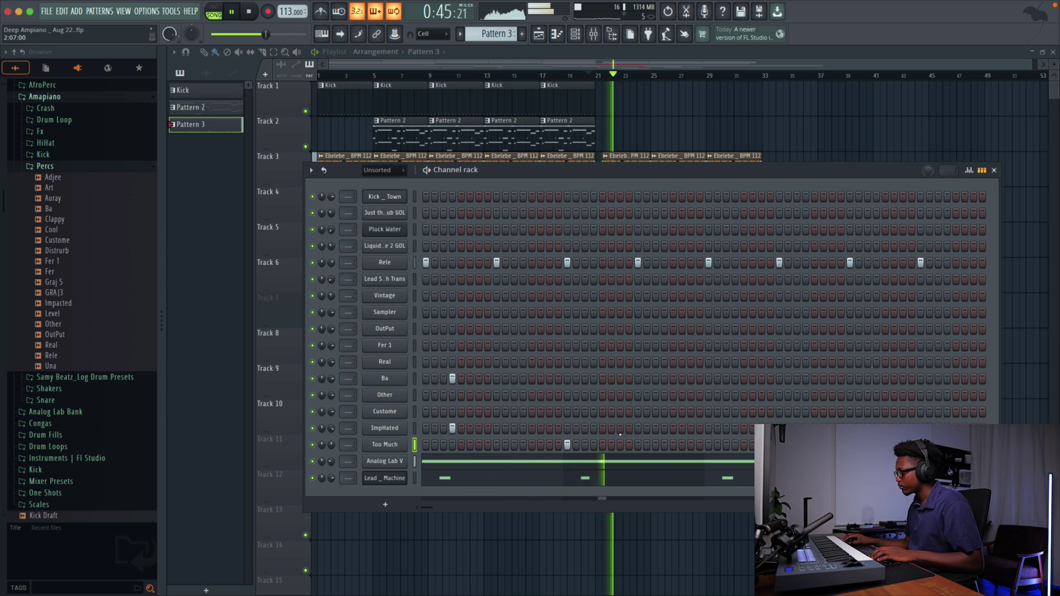
pyautogui.press('space')
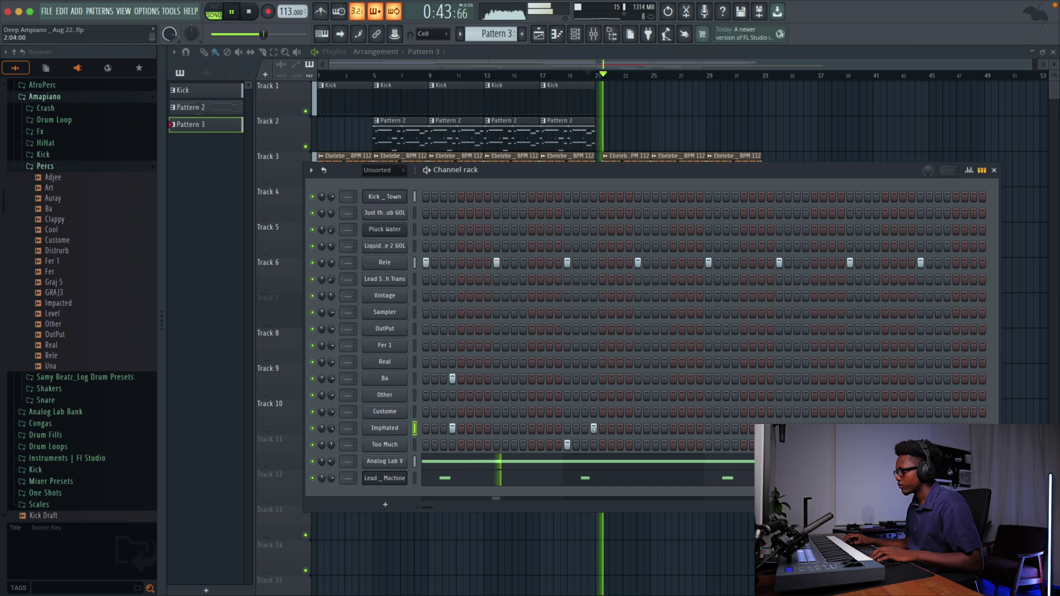
pyautogui.click(735, 428)
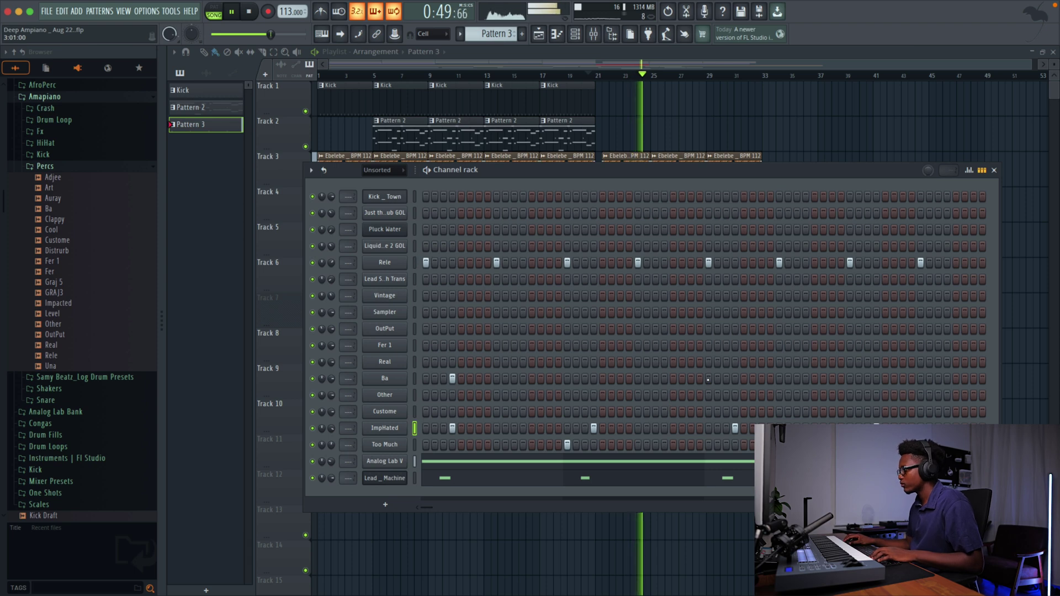
pyautogui.click(735, 378)
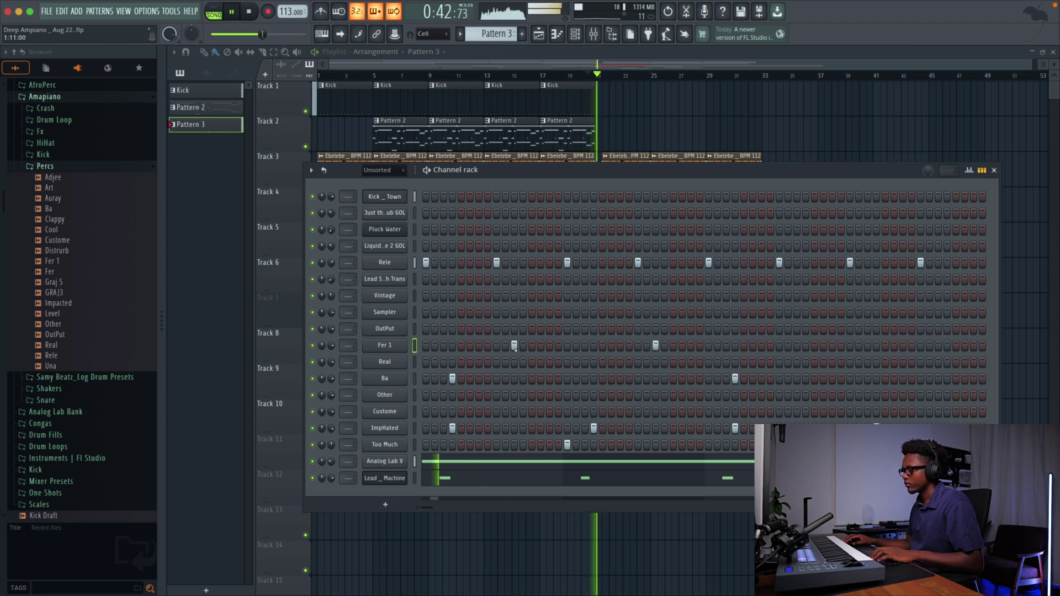
# Reposition the Fer 1 hits in Pattern 3 to steps 15, 31, 47 and 63
pyautogui.click(514, 345)
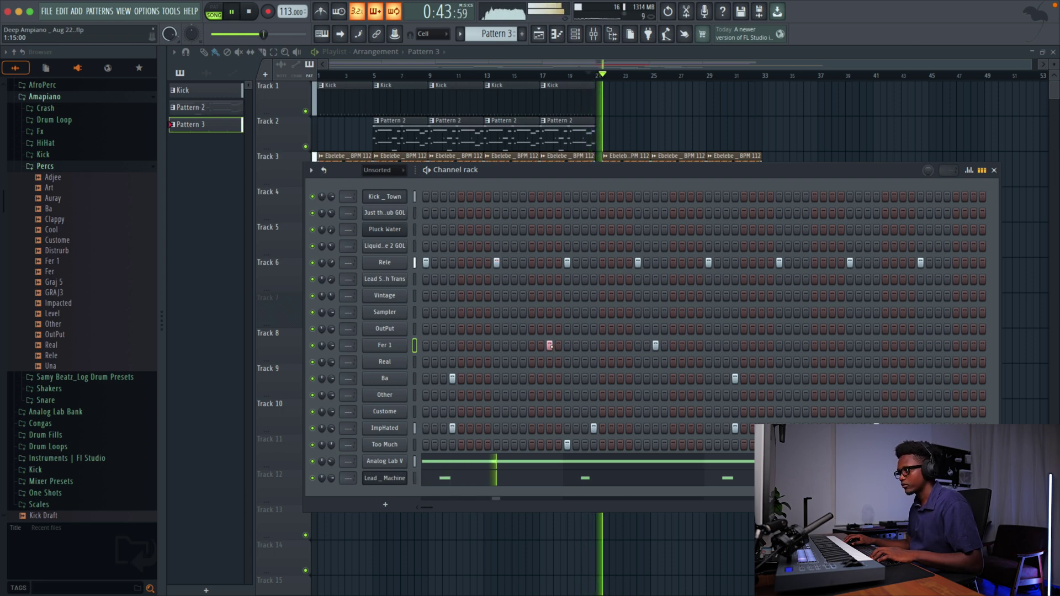
pyautogui.click(655, 345)
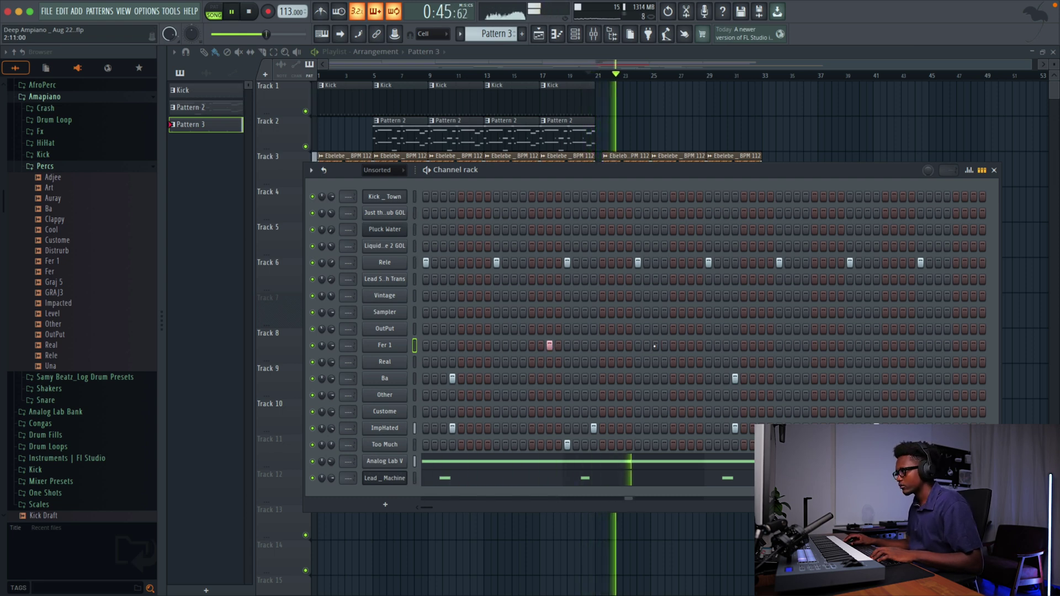
pyautogui.click(691, 346)
pyautogui.click(832, 345)
pyautogui.click(975, 346)
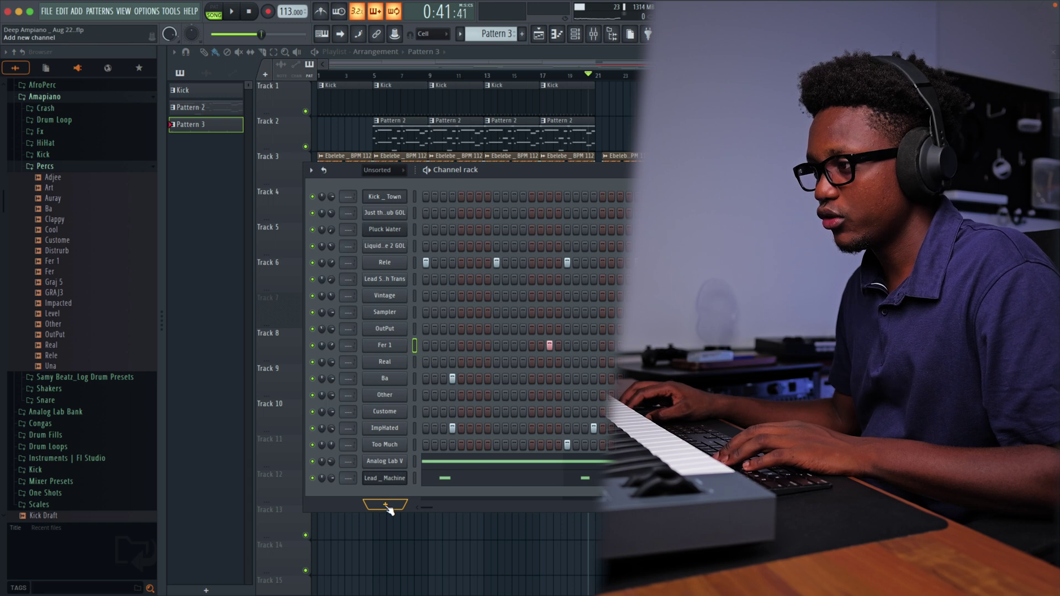
# Add a Fruity DX10 channel and load the Samy Beatz _ Log Vibe Low End 2 preset
pyautogui.click(386, 506)
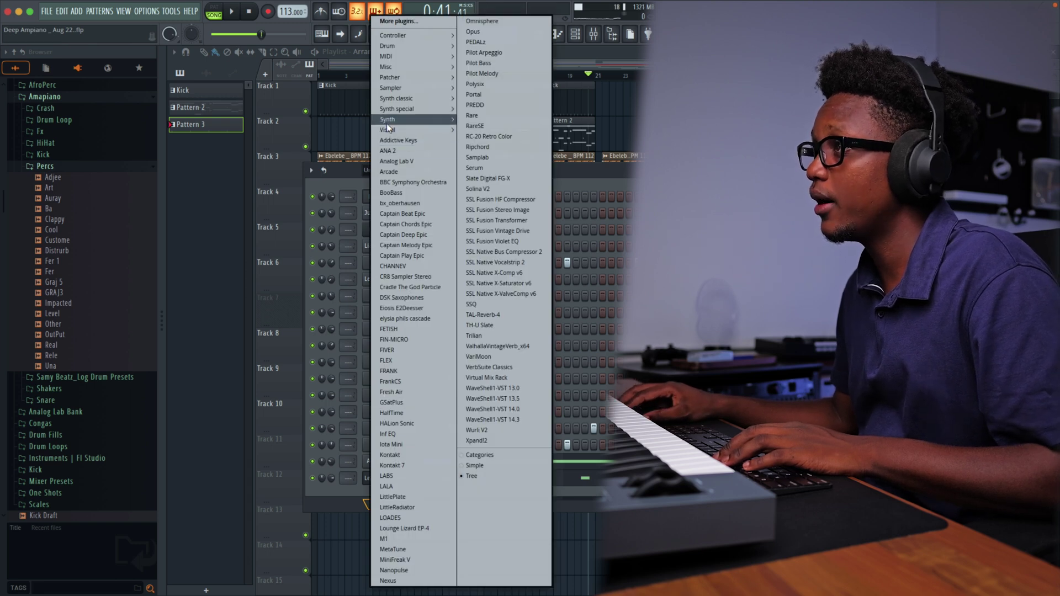
pyautogui.moveTo(386, 110)
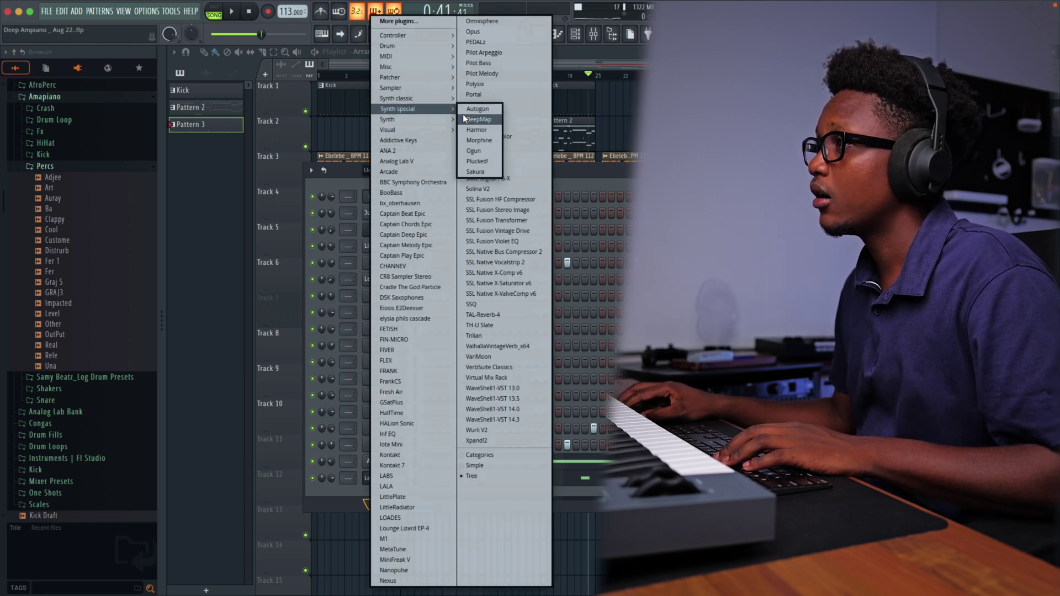
pyautogui.moveTo(422, 100)
pyautogui.click(483, 112)
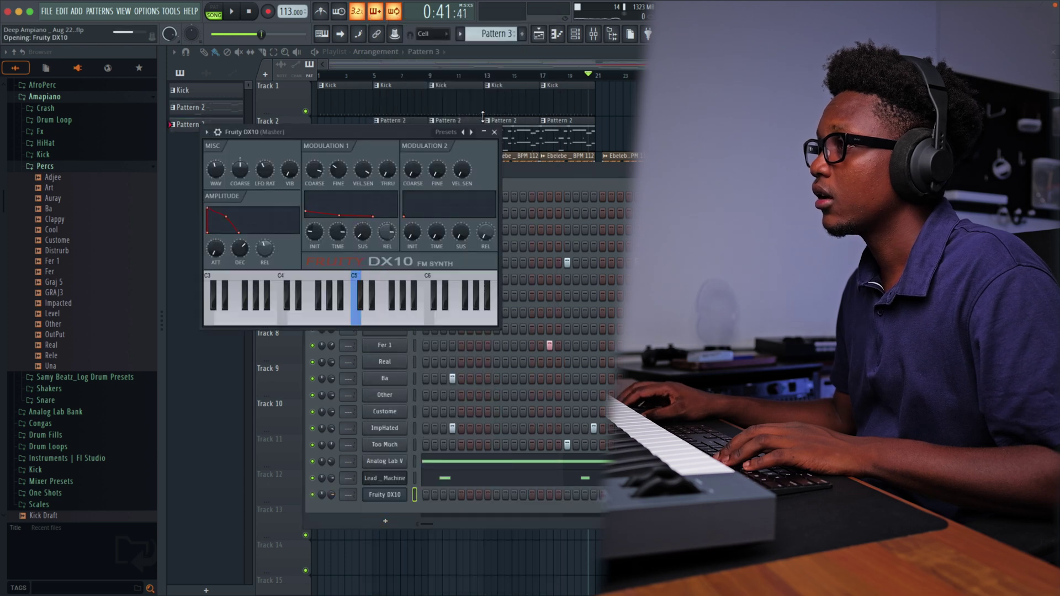
pyautogui.click(471, 133)
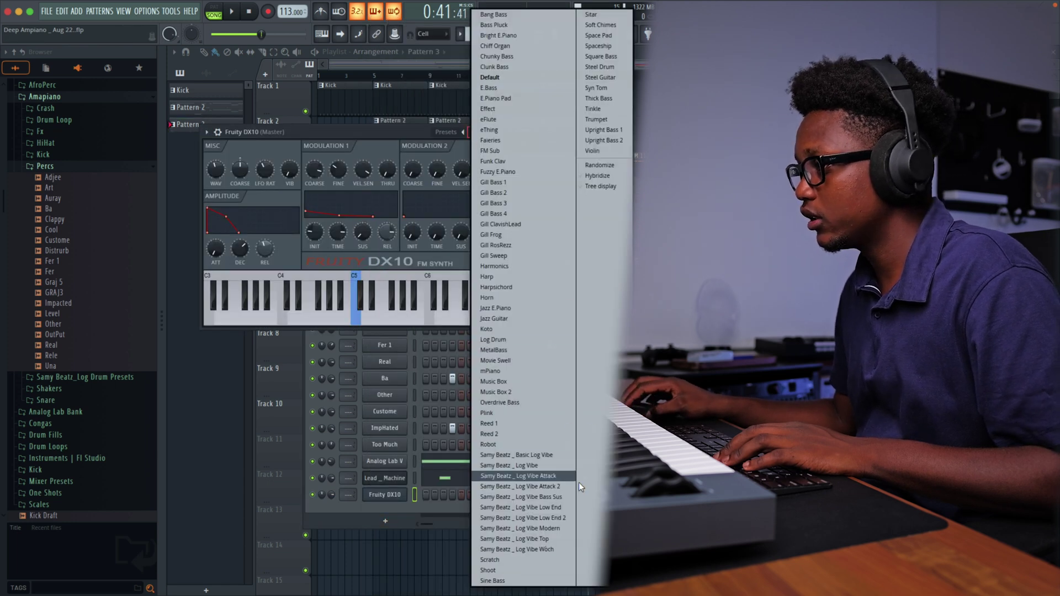
pyautogui.click(551, 518)
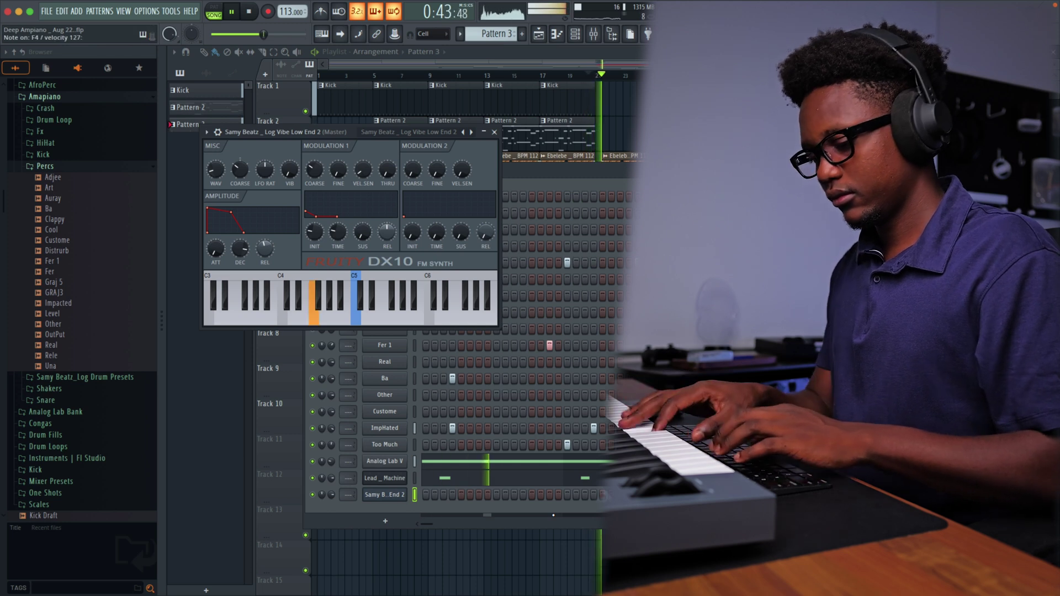
# Record a log drum phrase of A♭4 and C4 notes in bar 2 of Pattern 3 along with the arrangement
pyautogui.press('space')
pyautogui.press('space')
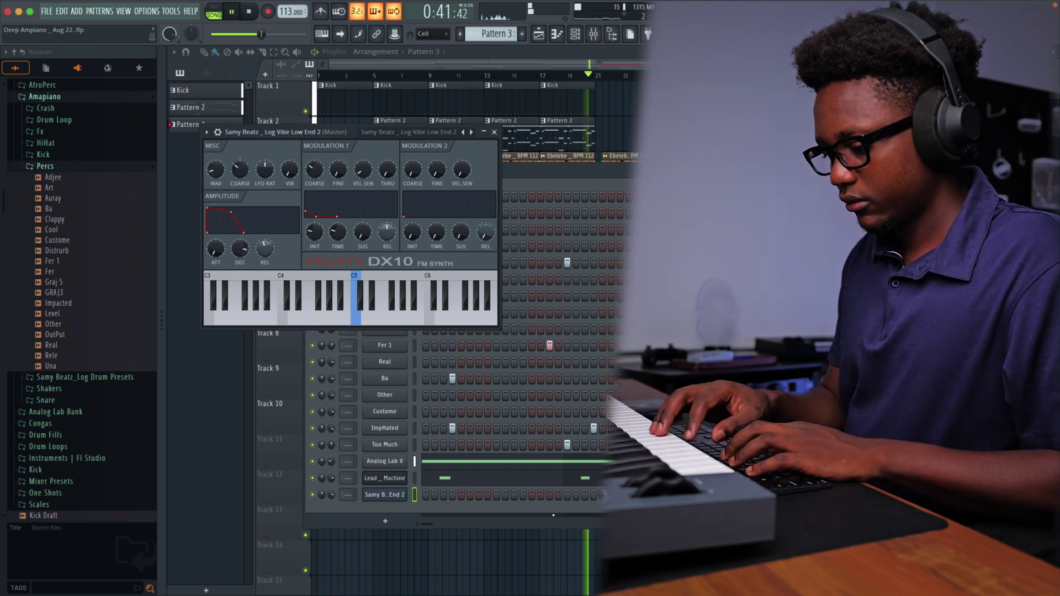
pyautogui.press('space')
pyautogui.press('space')
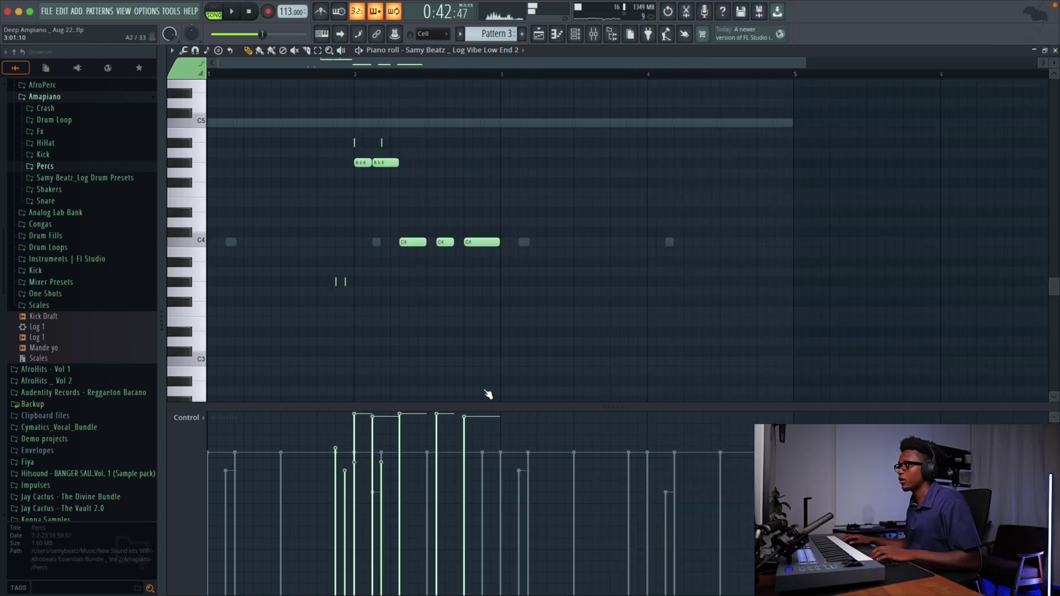
# Delete the stray short notes above the A♭4 notes and align the bar 2 A♭4 and C4 notes end to end
pyautogui.press('space')
pyautogui.press('space')
pyautogui.press('space')
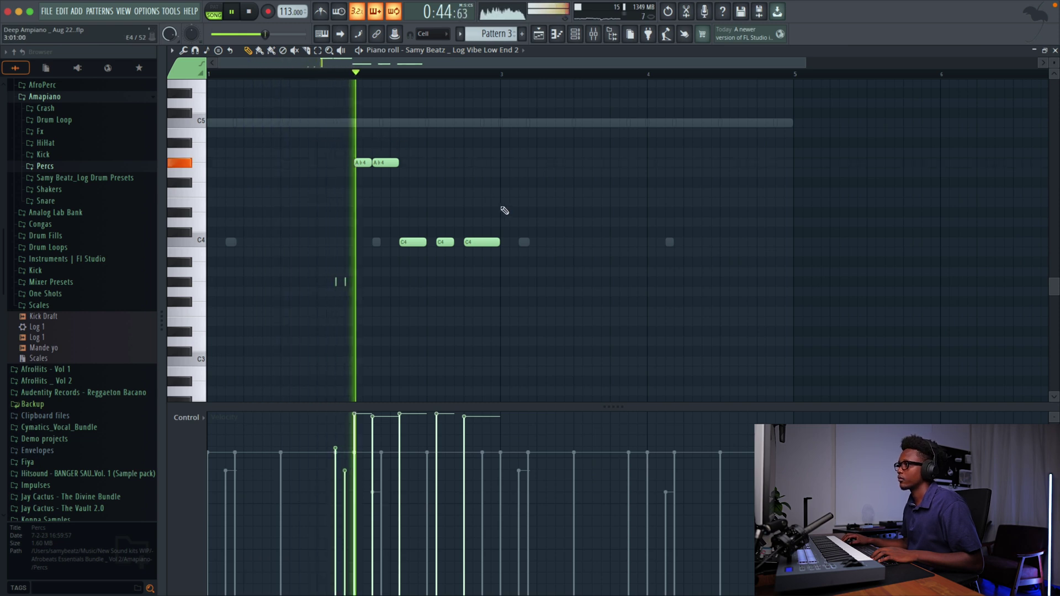
pyautogui.press('space')
pyautogui.press('space')
pyautogui.moveTo(376, 163); pyautogui.dragTo(380, 163)
pyautogui.moveTo(415, 242); pyautogui.dragTo(459, 242)
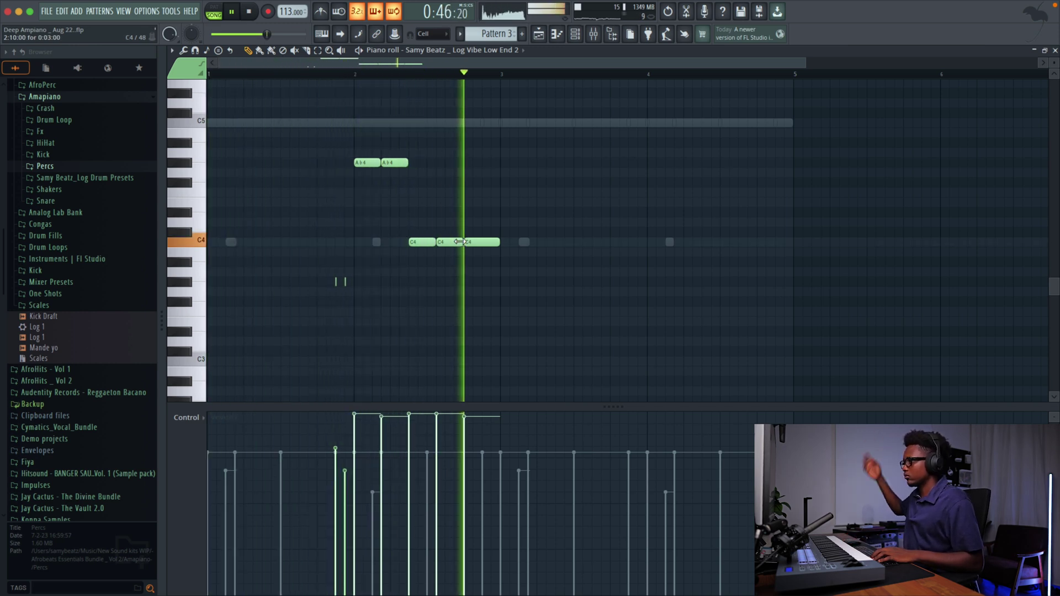
pyautogui.press('space')
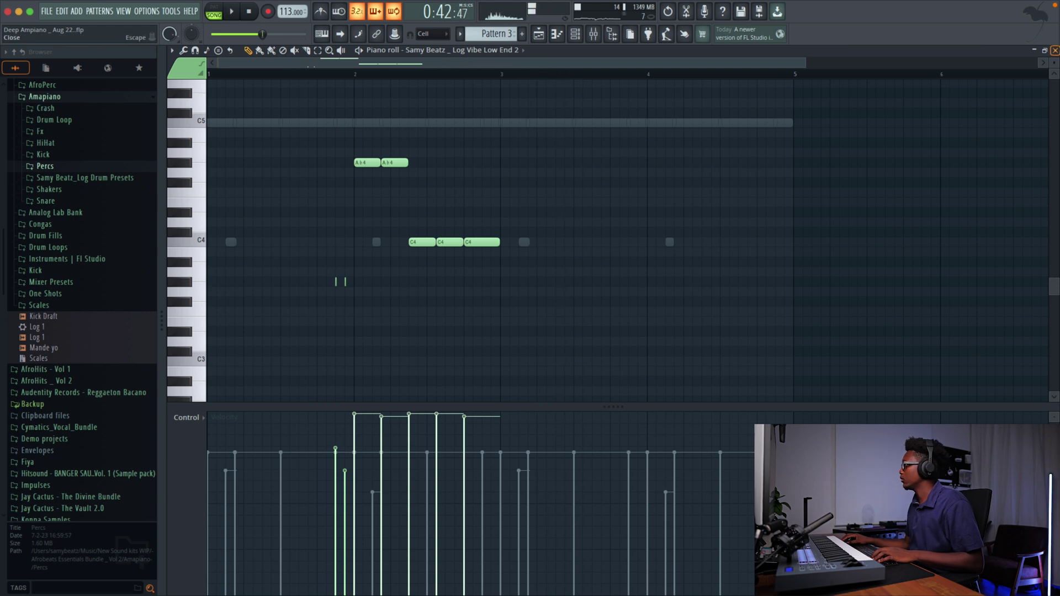
# Clone the Log Vibe Low End 2 channel and load the Samy Beatz _ Log Vibe preset on the copy
pyautogui.click(1055, 50)
pyautogui.rightClick(384, 496)
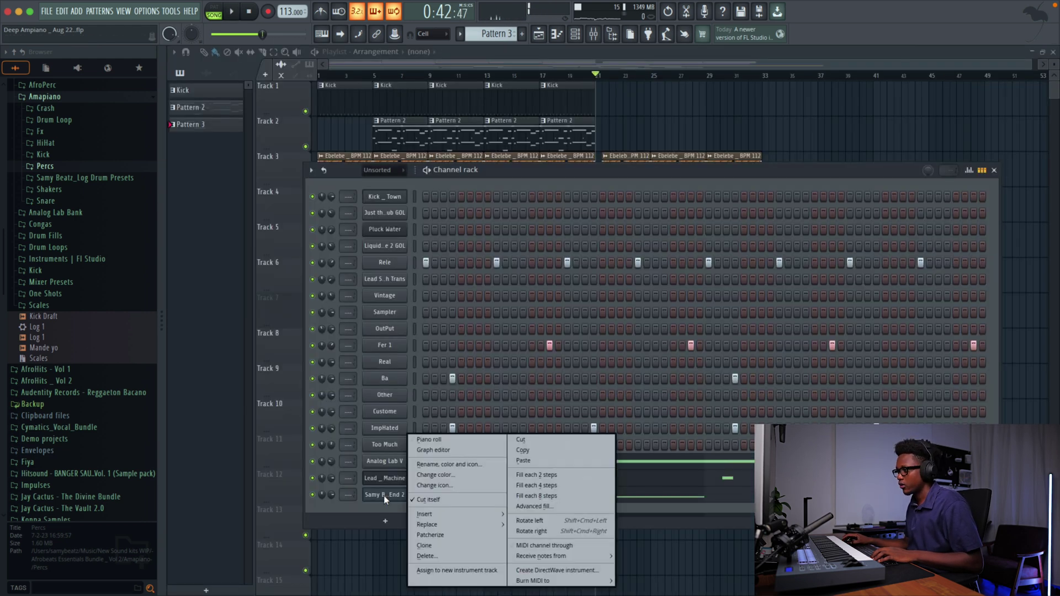
pyautogui.click(435, 543)
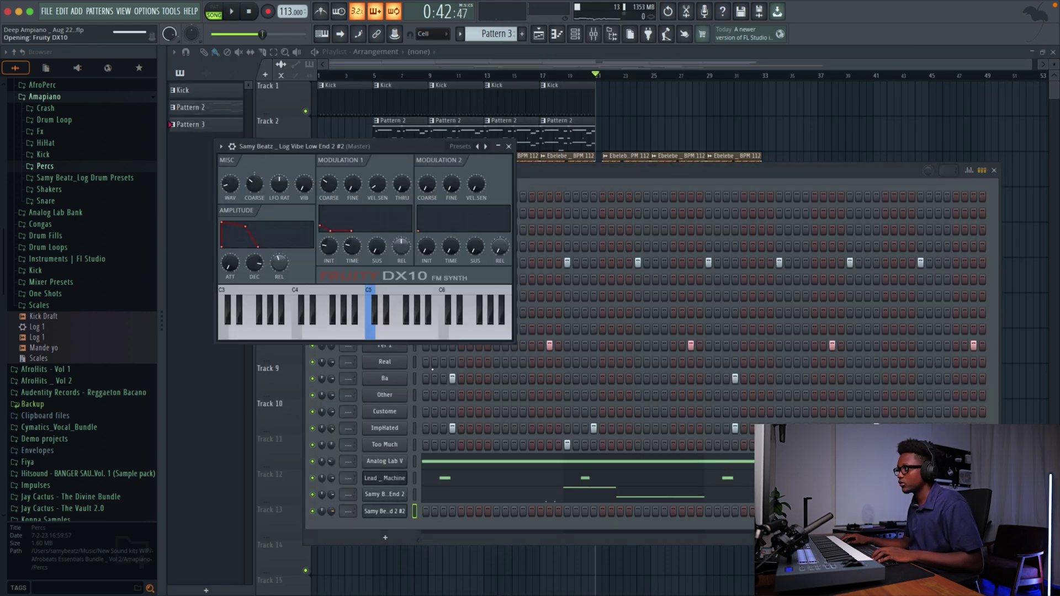
pyautogui.click(491, 144)
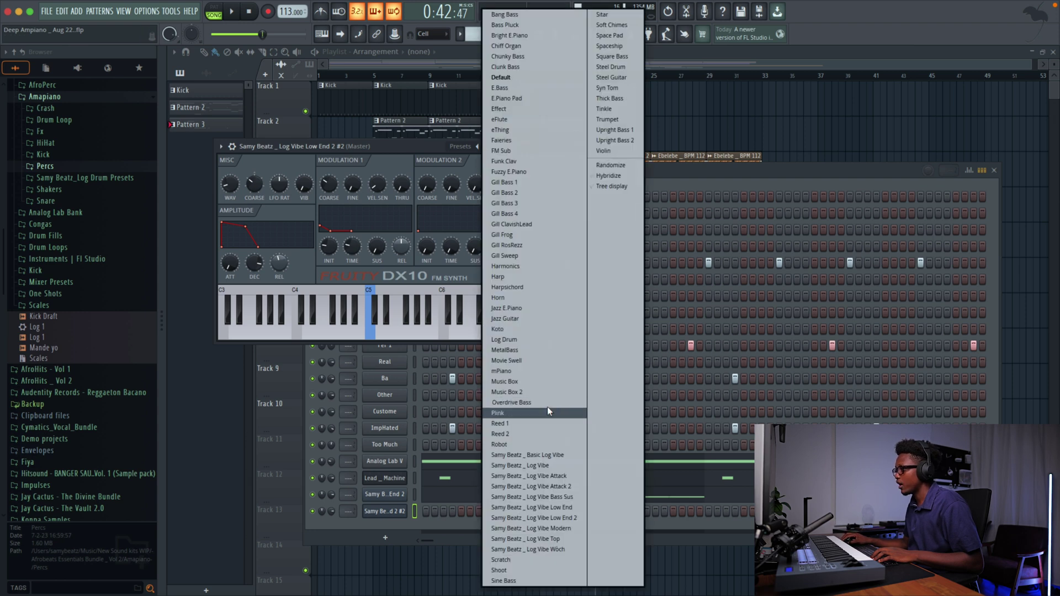
pyautogui.click(536, 476)
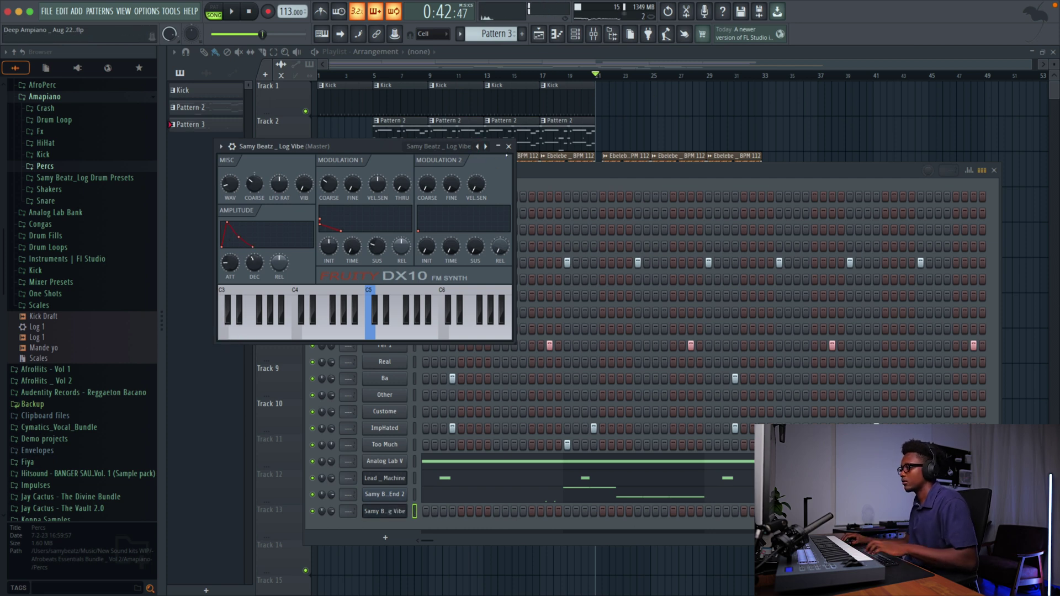
pyautogui.click(414, 495)
pyautogui.click(512, 139)
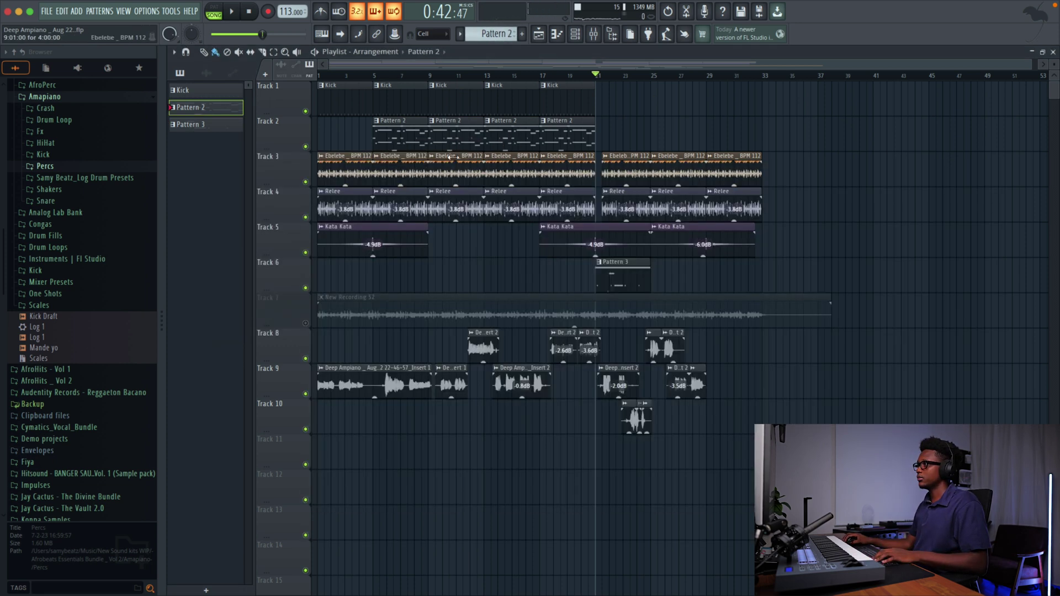
# Select the Pluck Water channel in Pattern 2 and switch back to Pattern 3
pyautogui.click(576, 35)
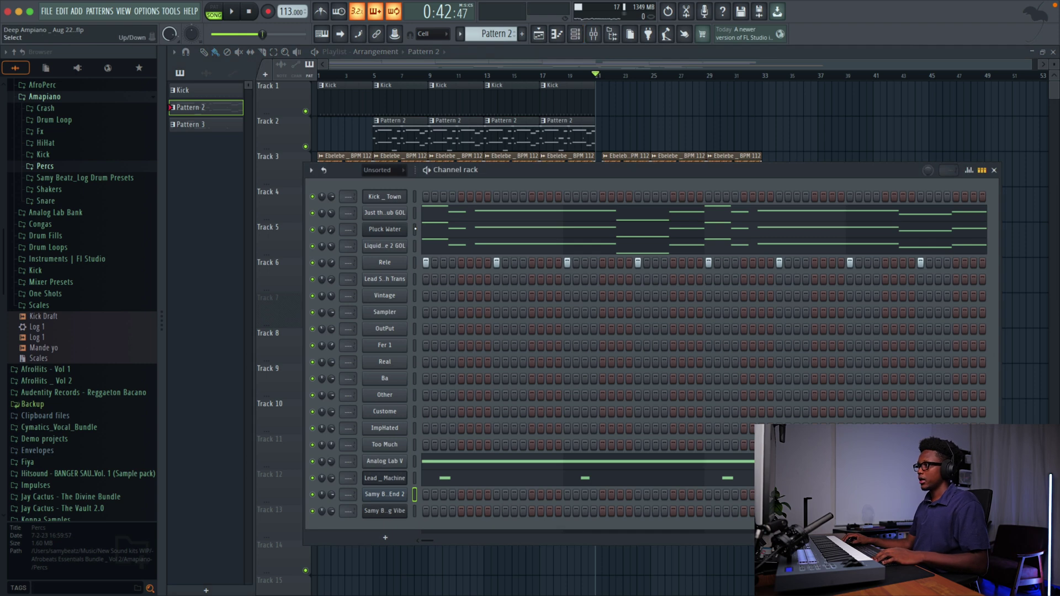
pyautogui.press('F4')
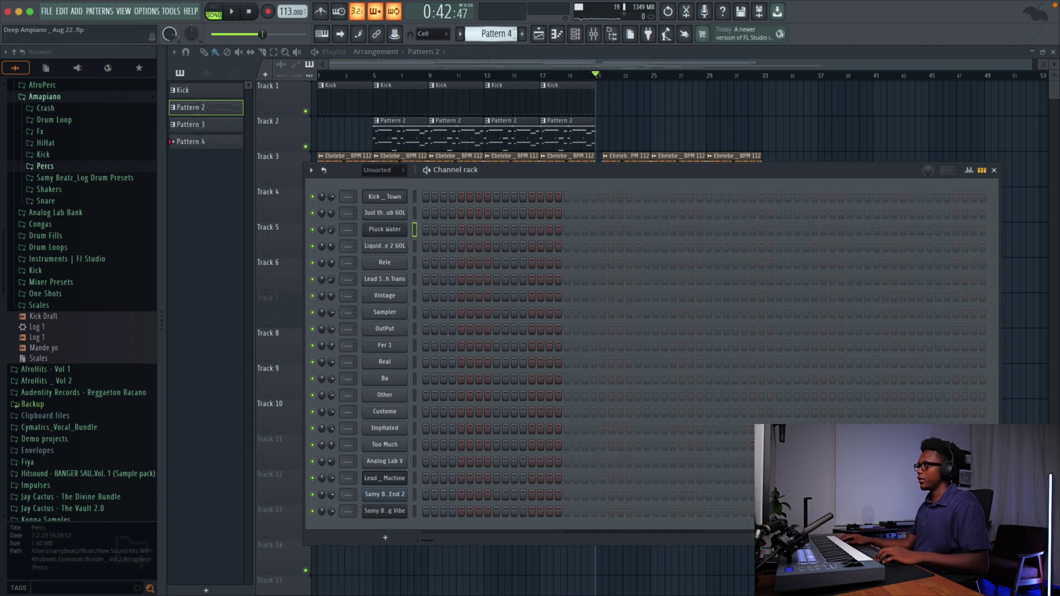
pyautogui.press('KP_Subtract')
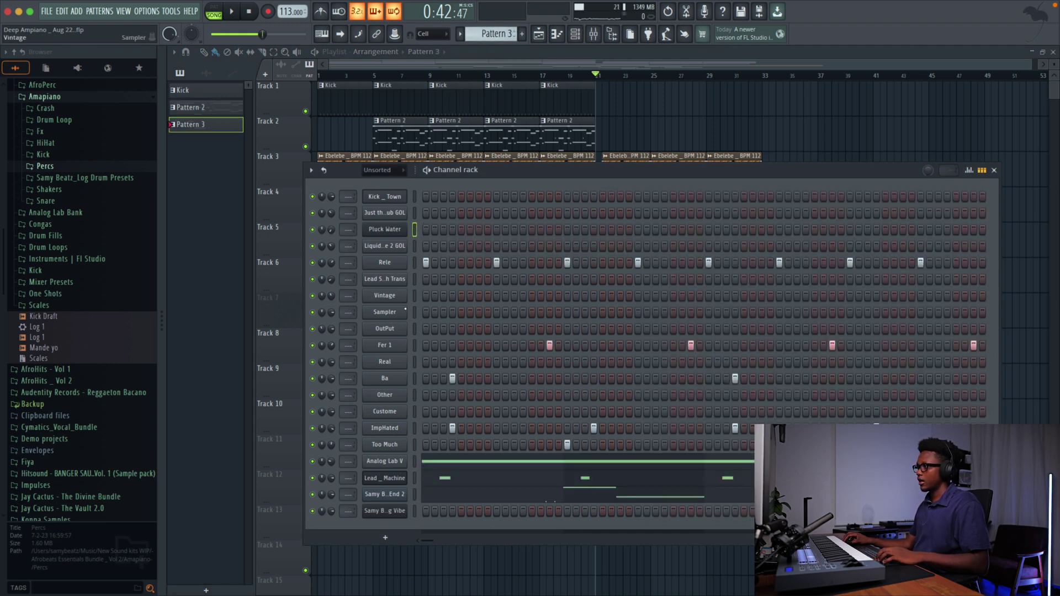
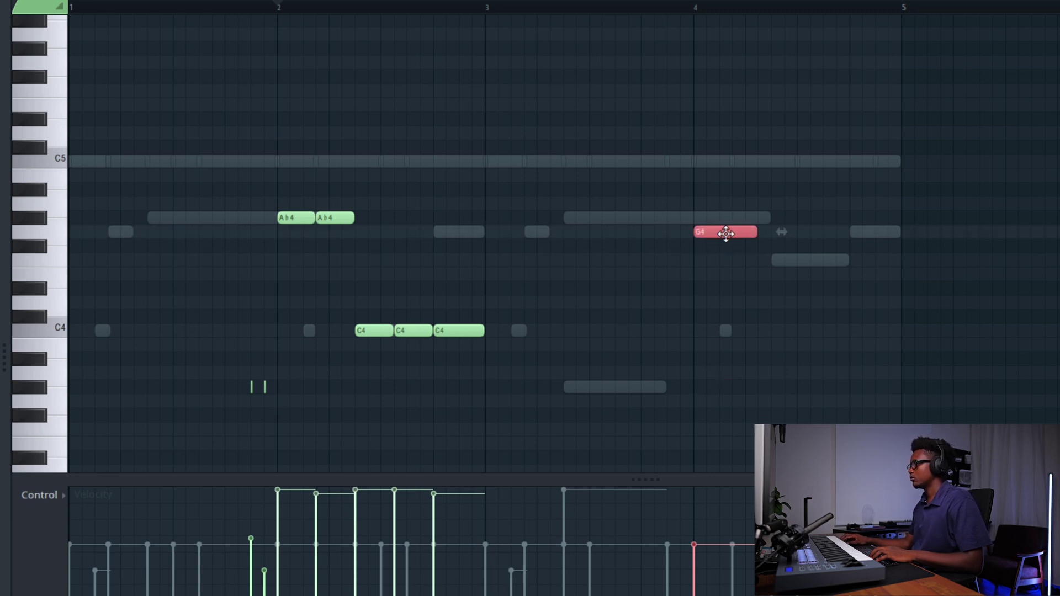
# Place two consecutive A♭4 notes at the start of bar 4 in the Log Vibe Low End 2 part, removing the stray G♭5 note
pyautogui.click(706, 83)
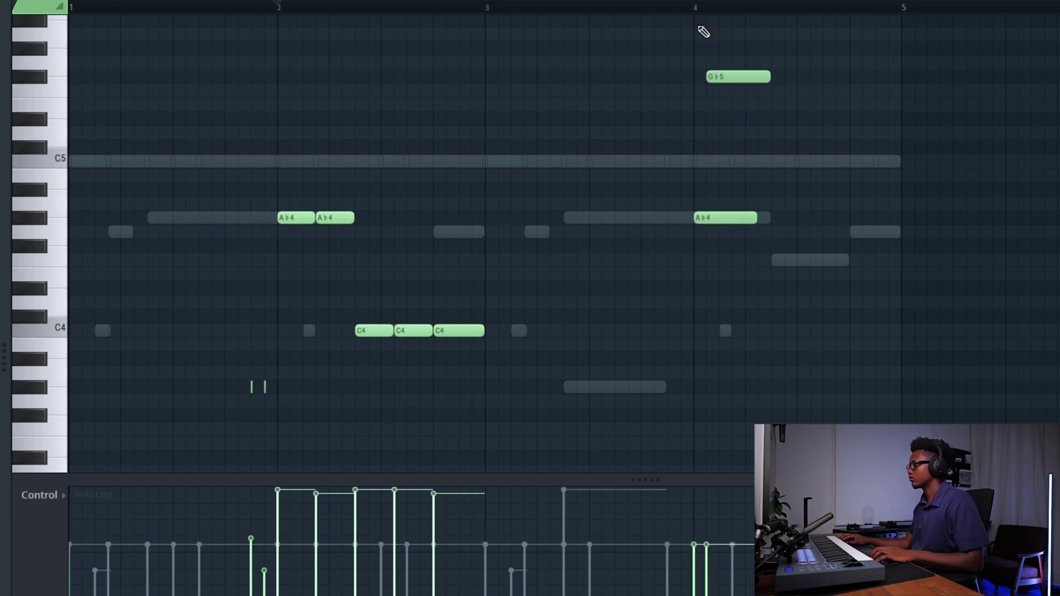
pyautogui.press('space')
pyautogui.rightClick(747, 77)
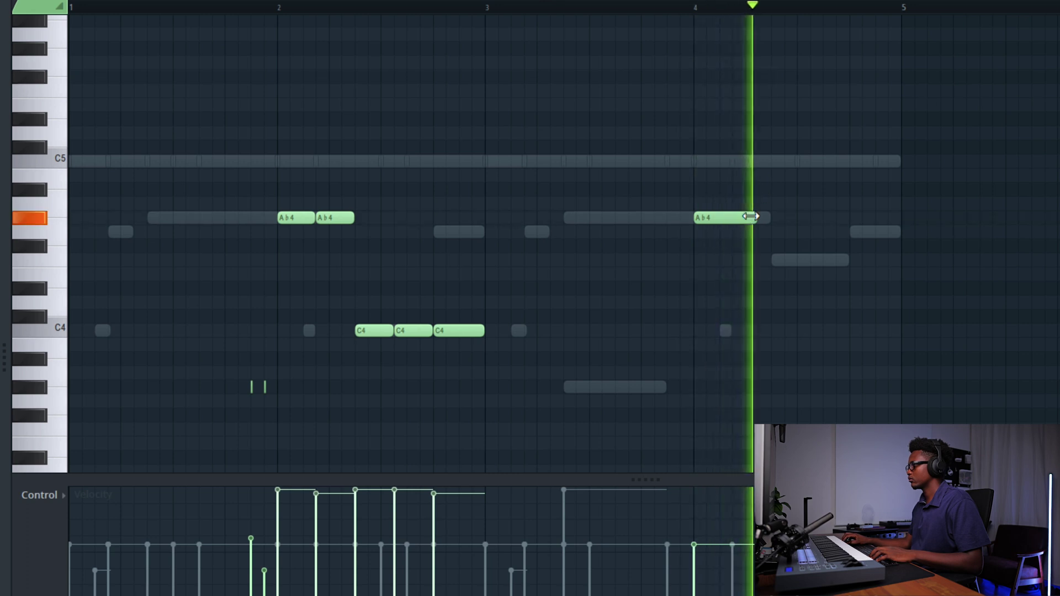
pyautogui.press('space')
pyautogui.moveTo(750, 216); pyautogui.dragTo(732, 226)
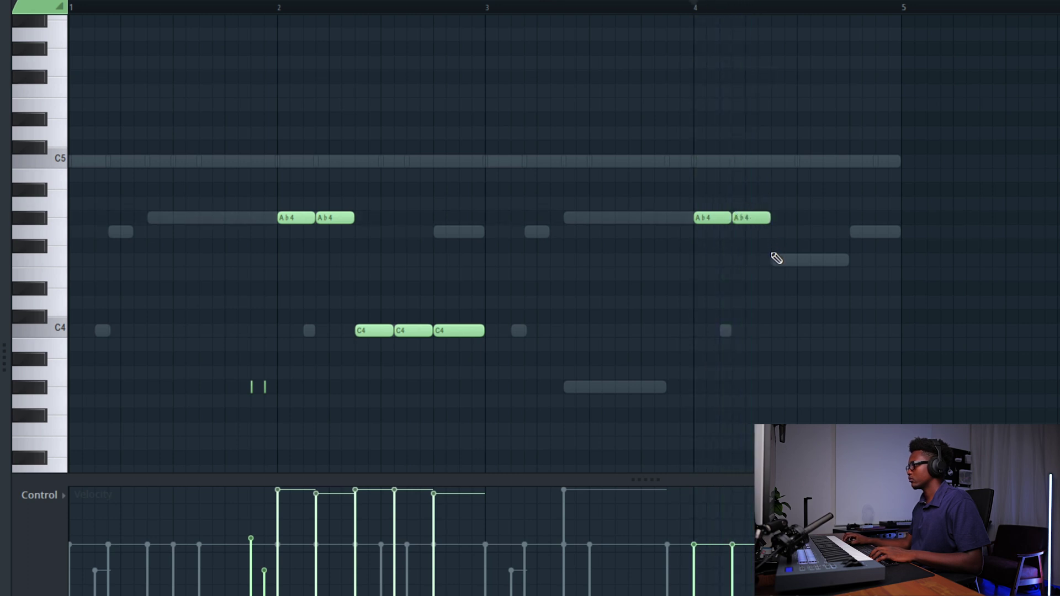
# Add two consecutive F4 notes and a closing G4 note to bar 4 of the Log Vibe Low End 2 part, auditioning the phrase
pyautogui.press('space')
pyautogui.moveTo(845, 265); pyautogui.dragTo(813, 263)
pyautogui.press('space')
pyautogui.press('space')
pyautogui.scroll(-2, 762, 220)
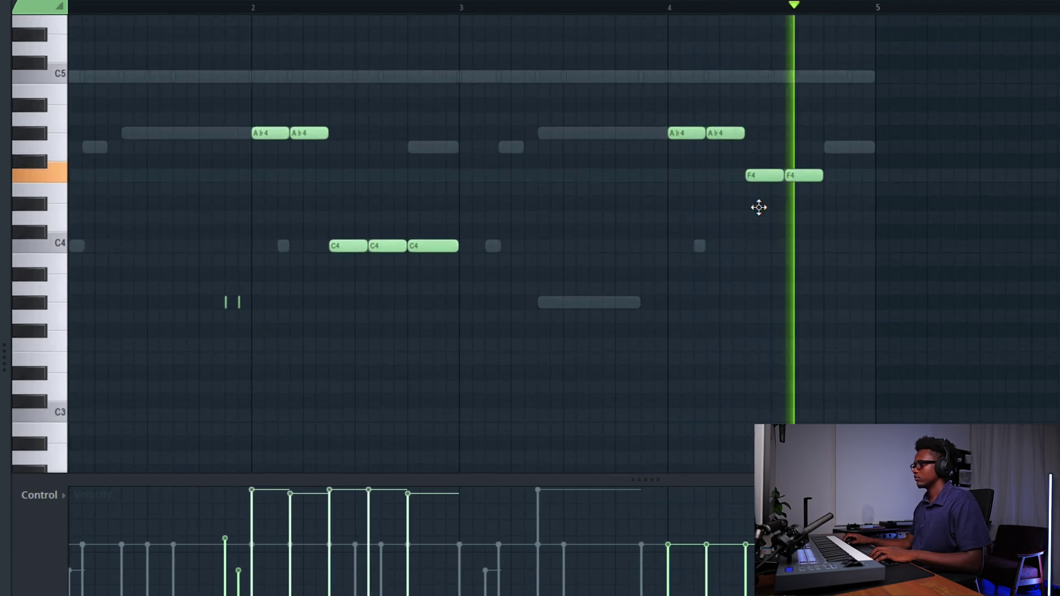
pyautogui.click(867, 147)
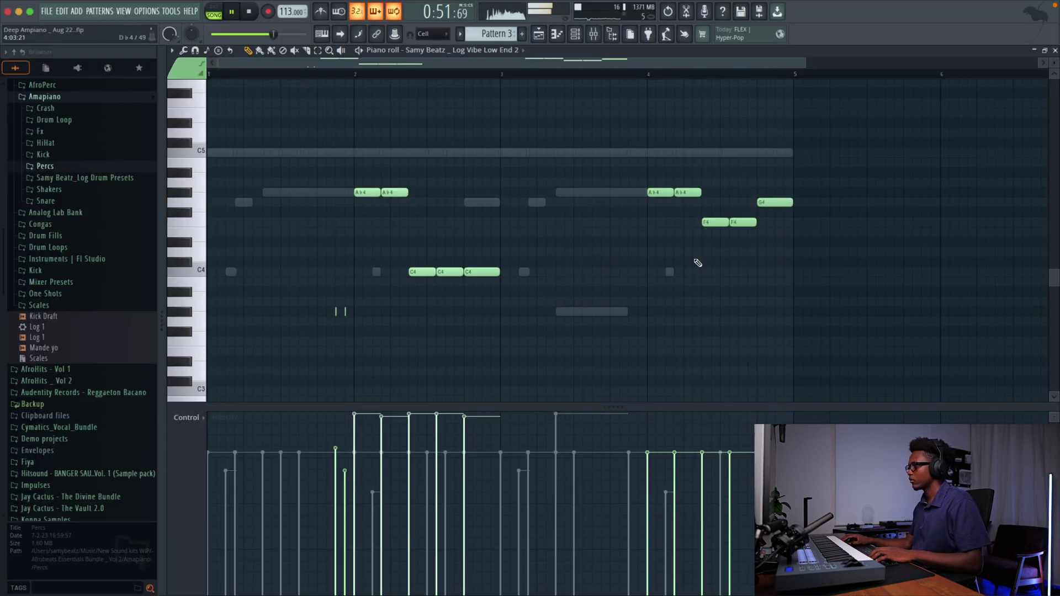
pyautogui.press('space')
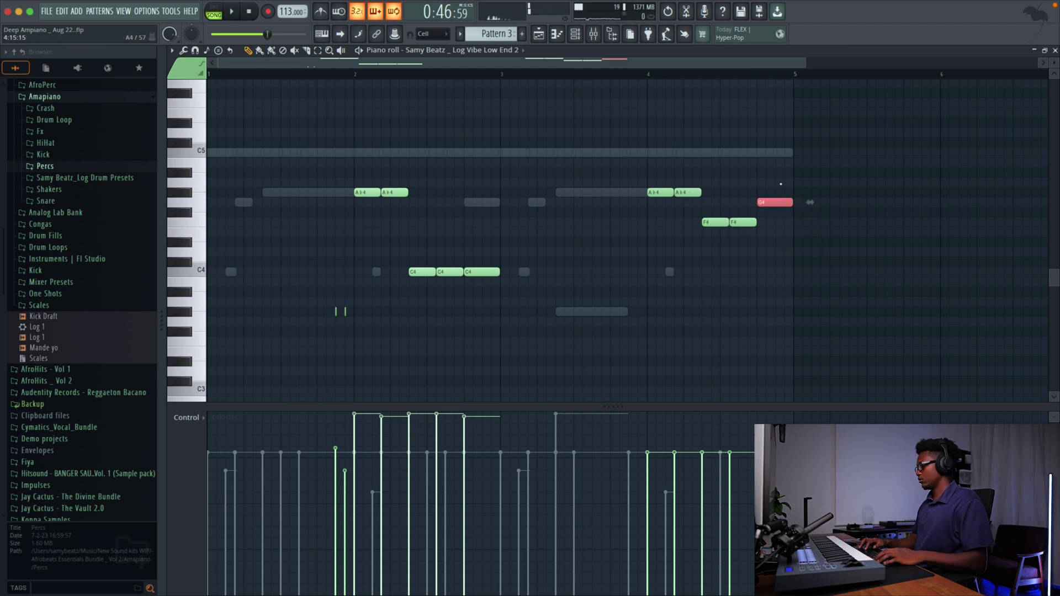
# Raise bar 4's closing G4 note an octave to G5 and add a G4 slide note at 4:15 beneath it
pyautogui.hotkey('ctrl', 'Up')
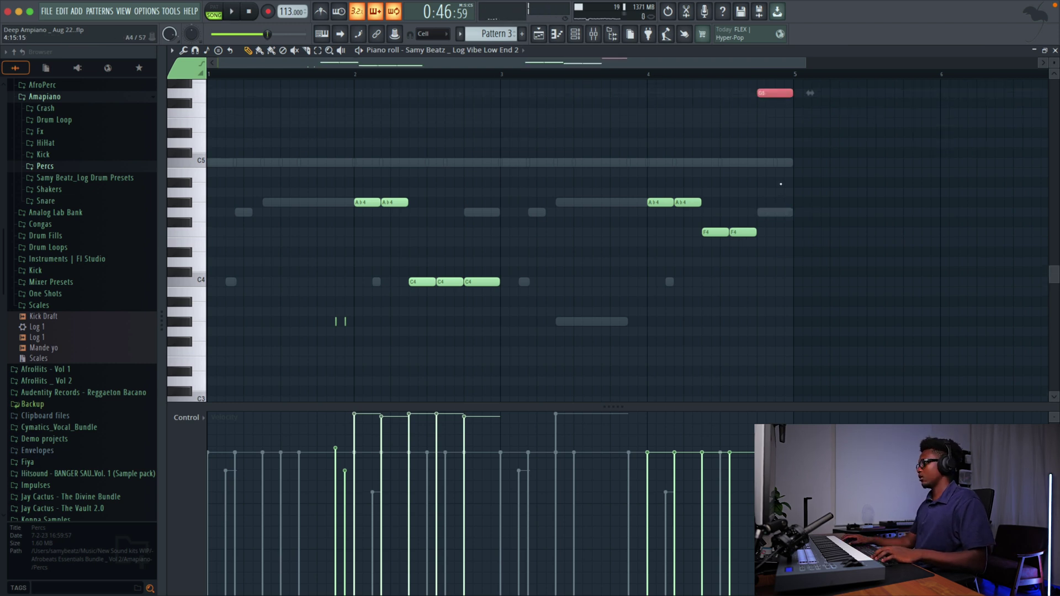
pyautogui.click(791, 216)
pyautogui.doubleClick(793, 215)
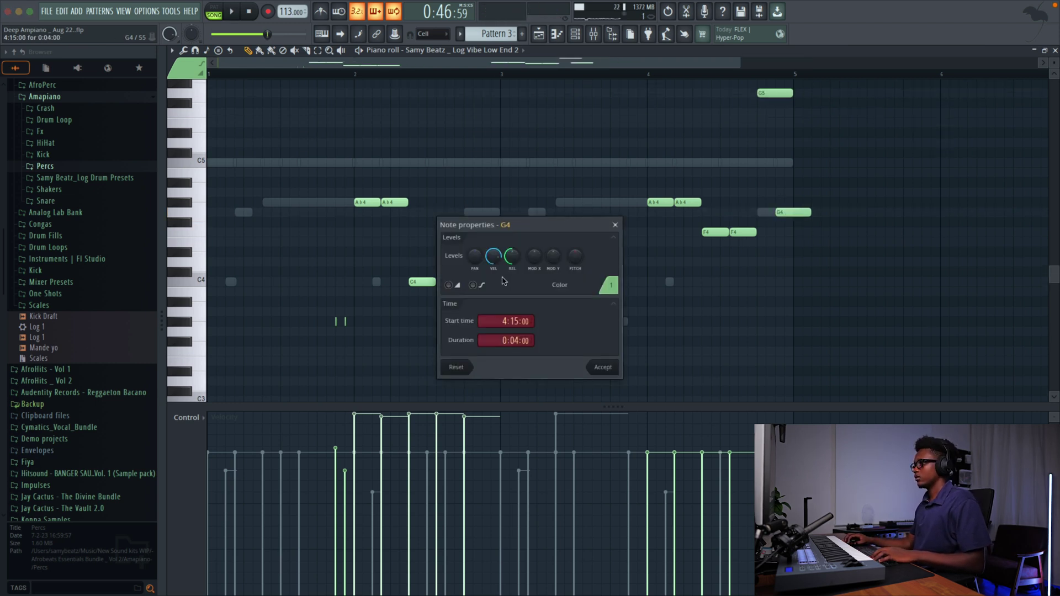
pyautogui.click(604, 368)
pyautogui.press('space')
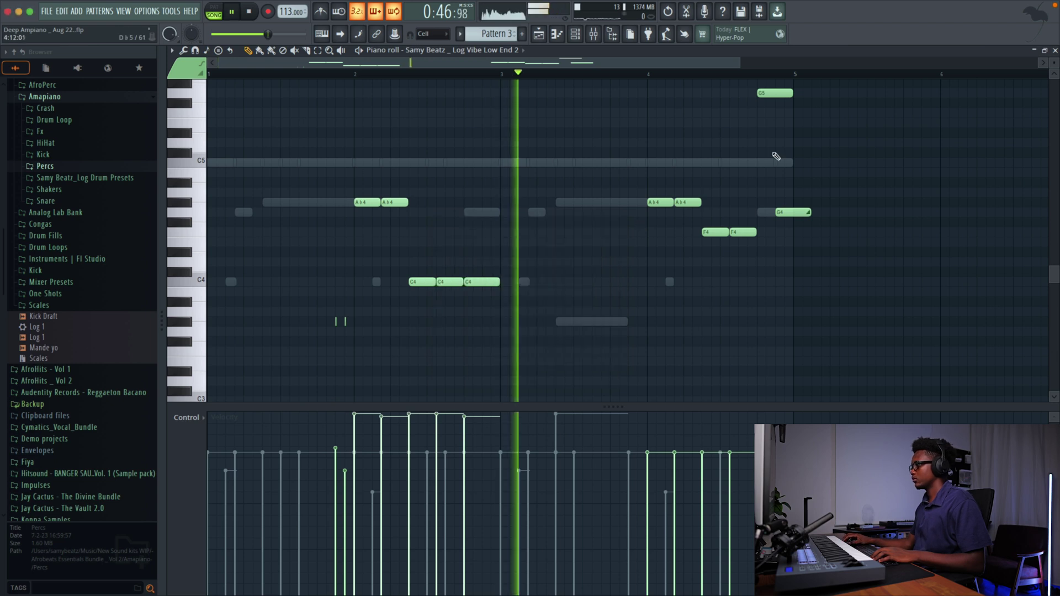
# Shorten the G4 slide note so it ends at the start of bar 5 while the phrase plays
pyautogui.moveTo(811, 213); pyautogui.dragTo(802, 219)
pyautogui.hscroll(1, 789, 213)
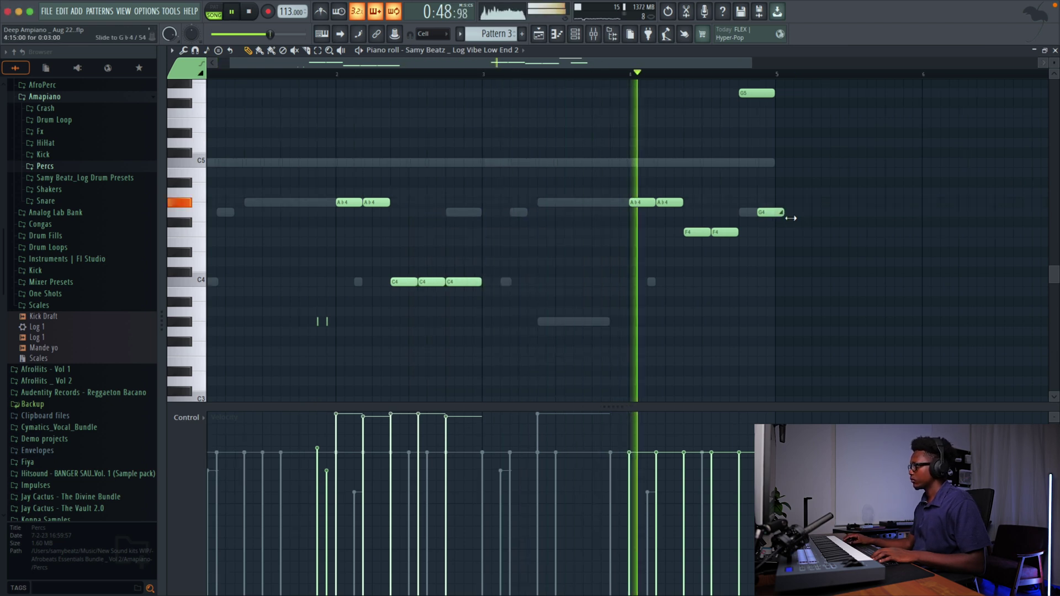
pyautogui.scroll(-1, 790, 214)
pyautogui.moveTo(783, 193); pyautogui.dragTo(775, 193)
pyautogui.press('space')
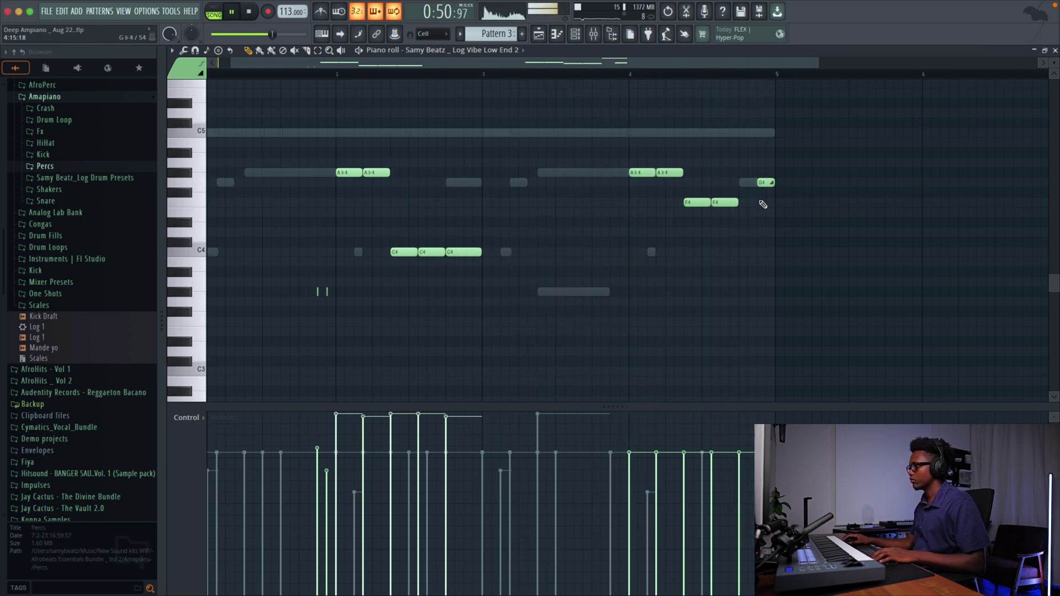
# Transpose all bar 4 notes of the Low End 2 part down an octave, raise the A♭ and F notes' velocity, and audition
pyautogui.scroll(2, 762, 209)
pyautogui.press('space')
pyautogui.moveTo(881, 296); pyautogui.dragTo(643, 104)
pyautogui.hotkey('ctrl', 'Down')
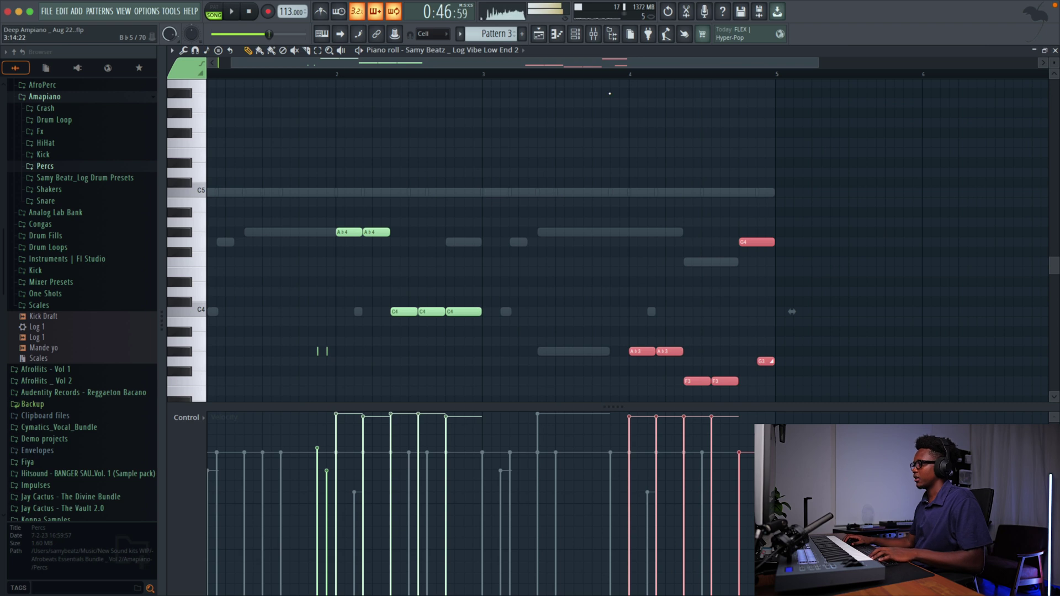
pyautogui.press('space')
pyautogui.scroll(-3, 610, 94)
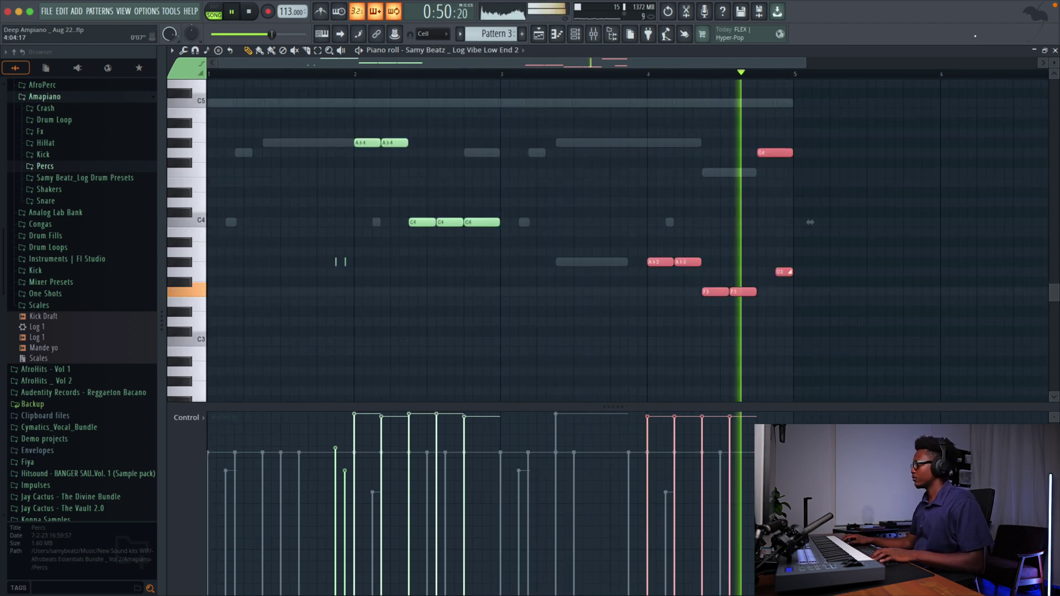
pyautogui.press('space')
# In the Samy Beatz _ Log Vibe part, double the bar 4 phrase with two A♭3, two F3 and a closing G3 note
pyautogui.press('F7')
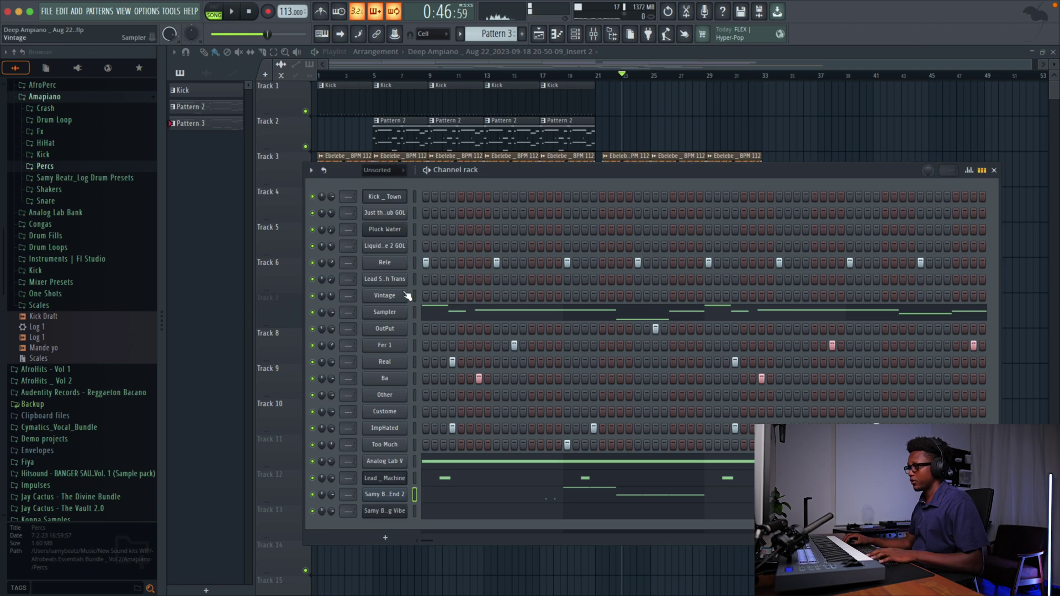
pyautogui.rightClick(397, 512)
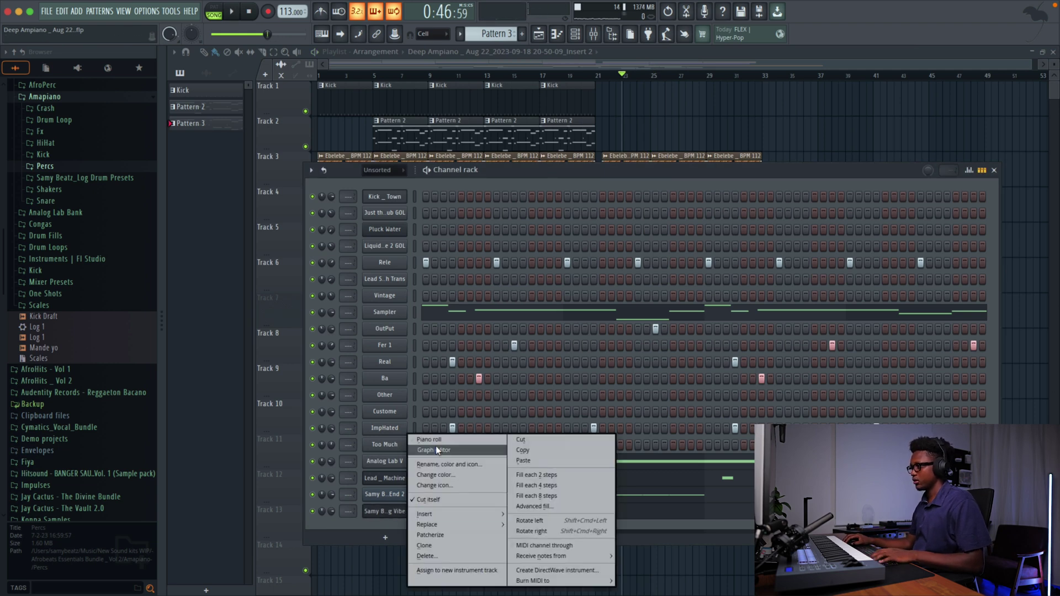
pyautogui.click(477, 440)
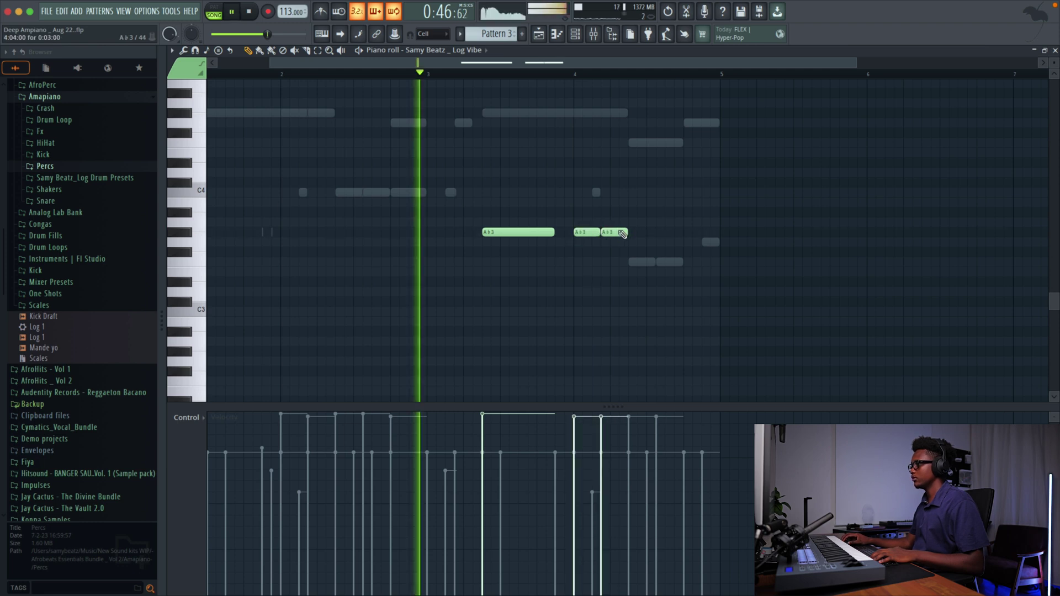
pyautogui.click(635, 262)
pyautogui.click(664, 262)
pyautogui.click(706, 242)
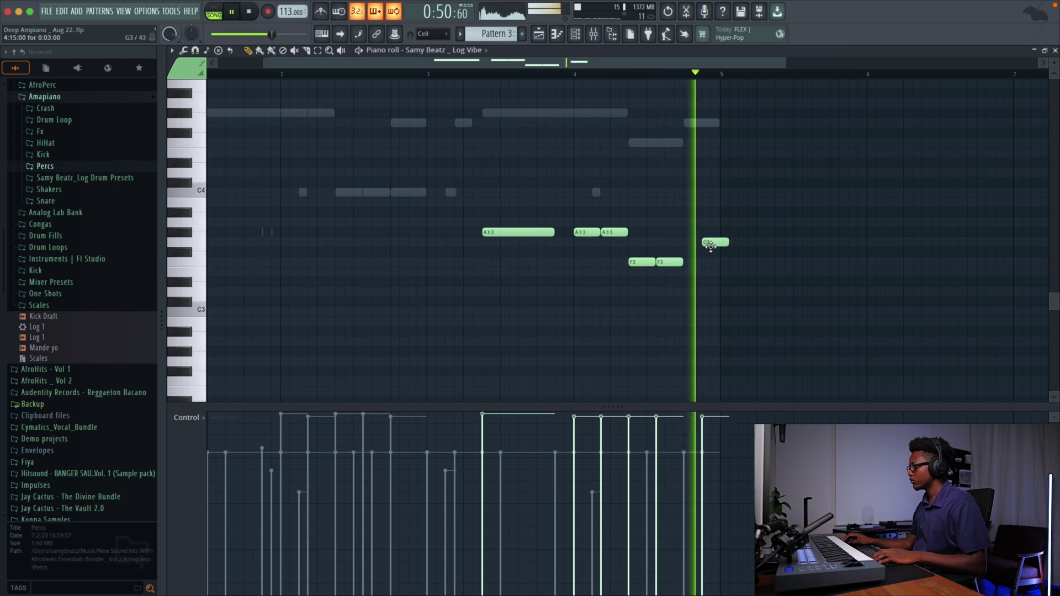
pyautogui.moveTo(705, 241)
pyautogui.mouseDown()
pyautogui.moveTo(699, 124)
pyautogui.moveTo(699, 242)
pyautogui.mouseUp()
pyautogui.scroll(1, 728, 272)
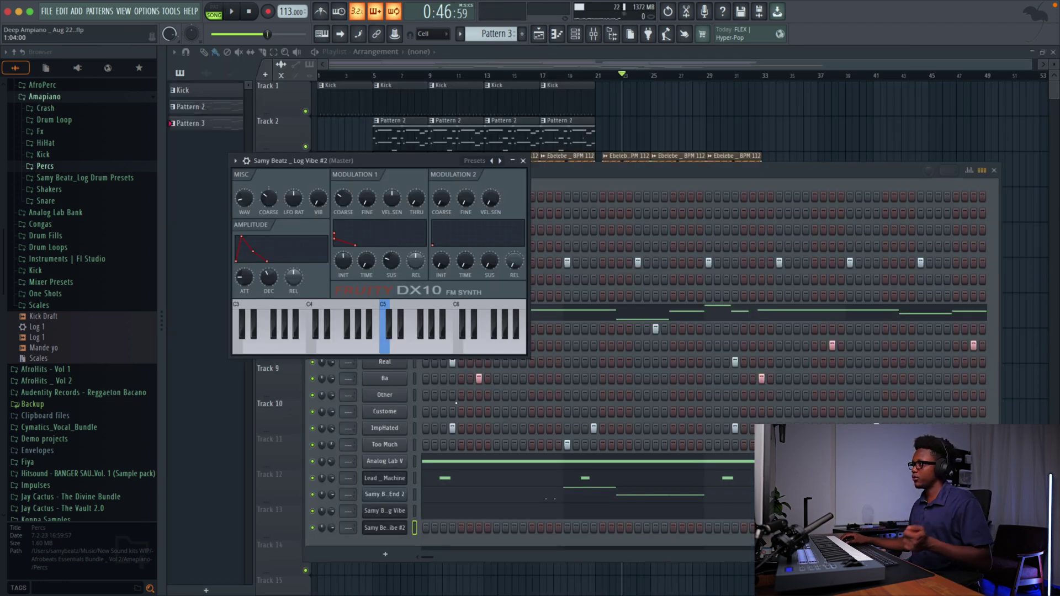
# Load the Samy Beatz _ Log Vibe Attack preset on the Log Vibe #2 channel, copy the Low End 2 notes into it and audition
pyautogui.click(501, 161)
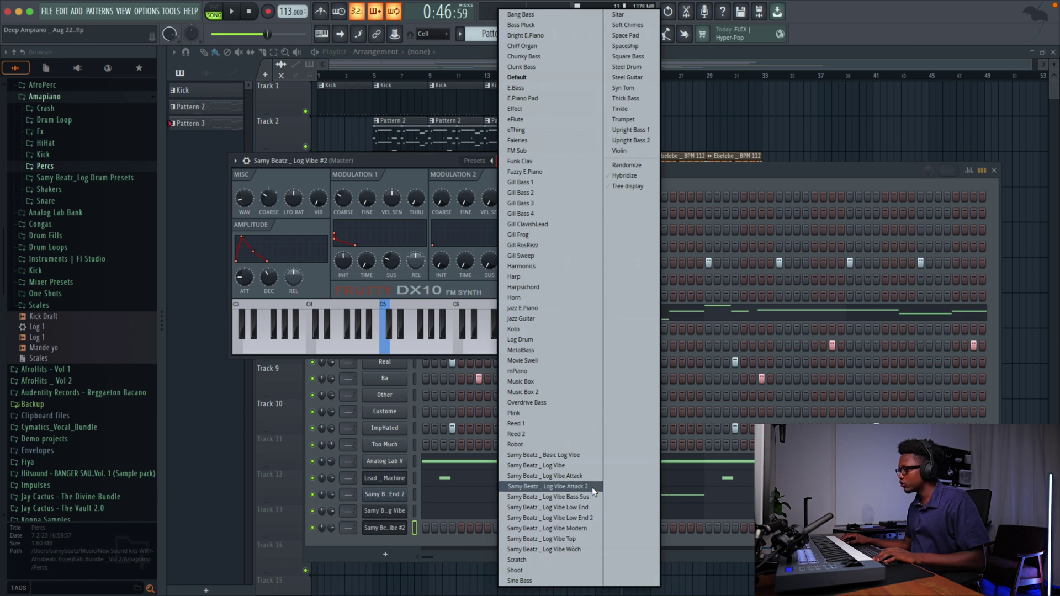
pyautogui.click(563, 488)
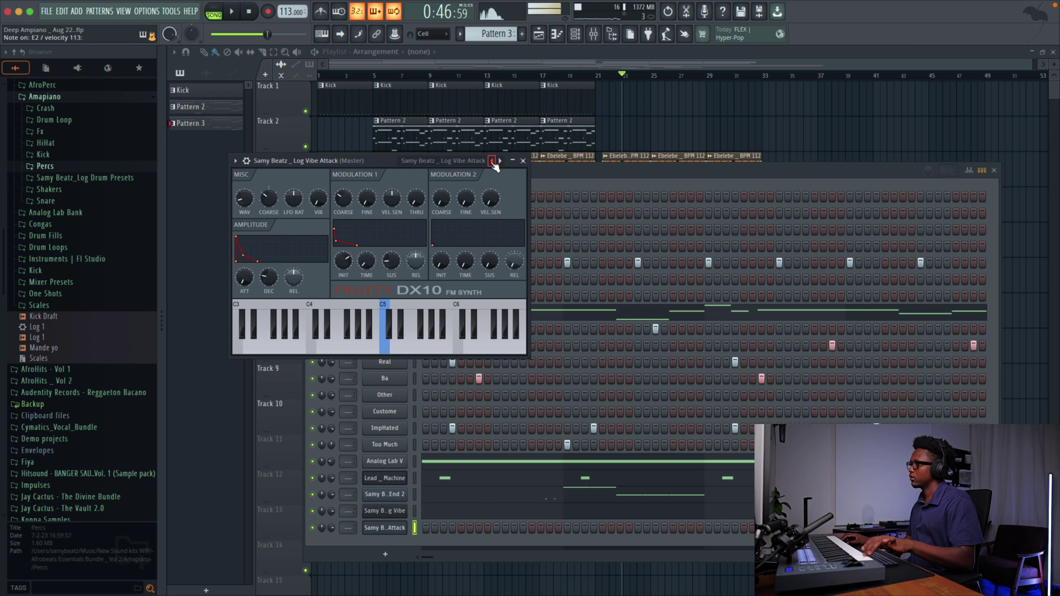
pyautogui.click(525, 161)
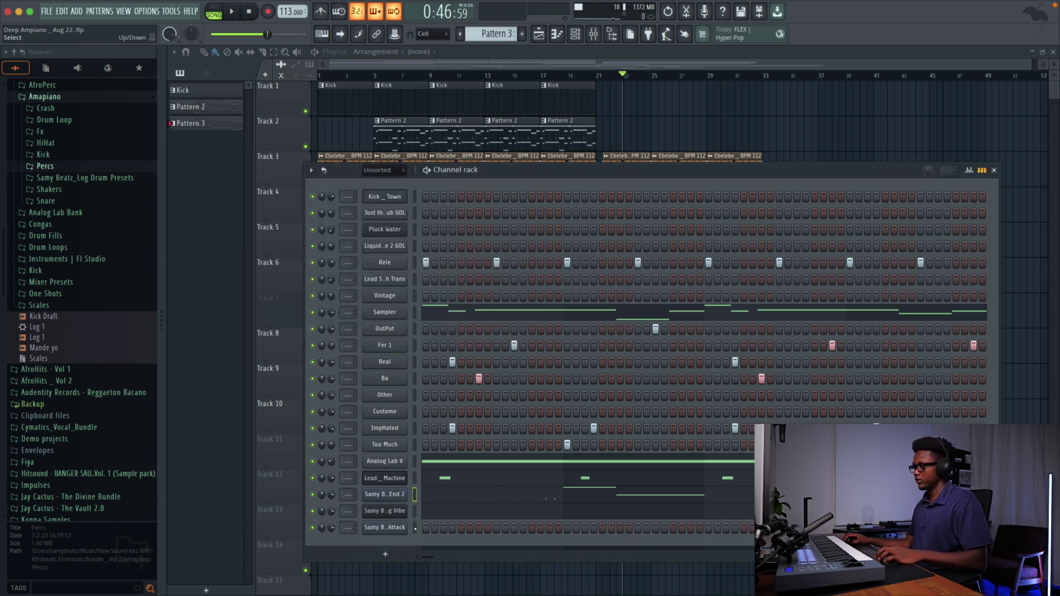
pyautogui.press('space')
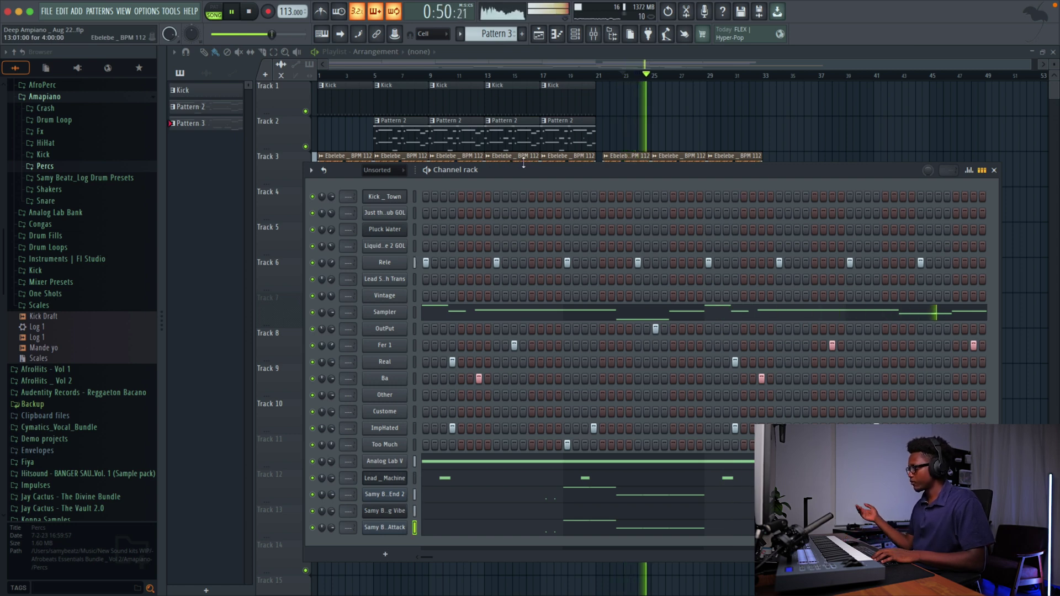
pyautogui.press('space')
# Add a run of four short one-step notes on A♭3 and A3 at the end of bar 3 in the Log Vibe Attack part
pyautogui.press('F7')
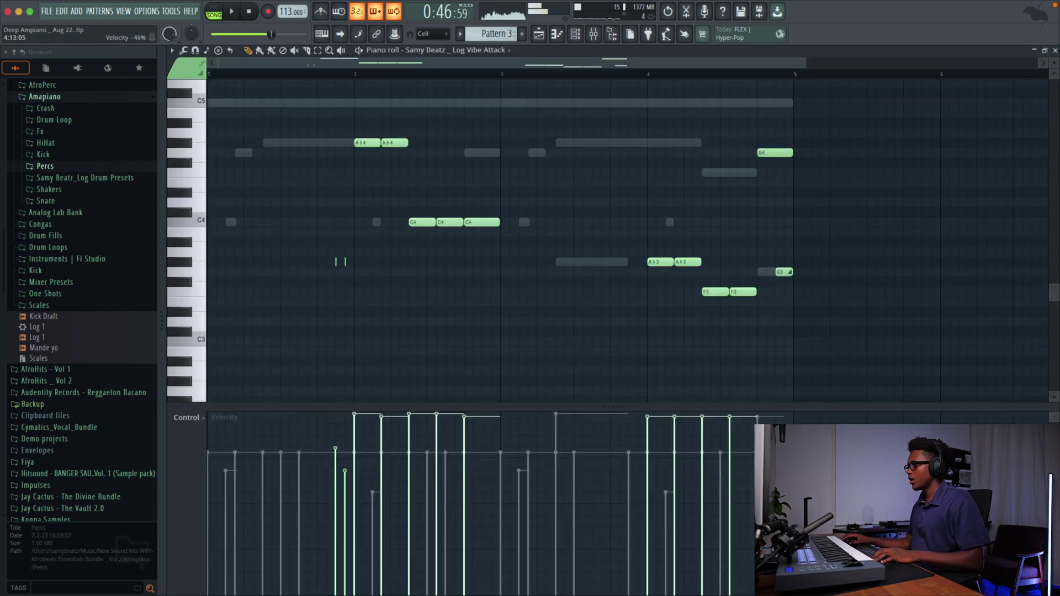
pyautogui.scroll(-3, 613, 172)
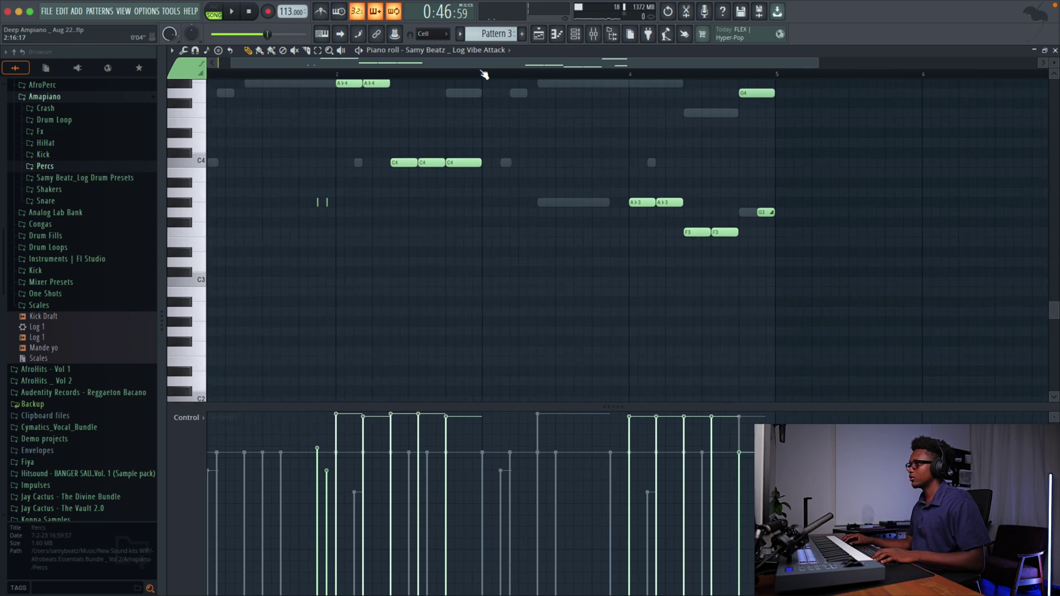
pyautogui.press('space')
pyautogui.click(597, 202)
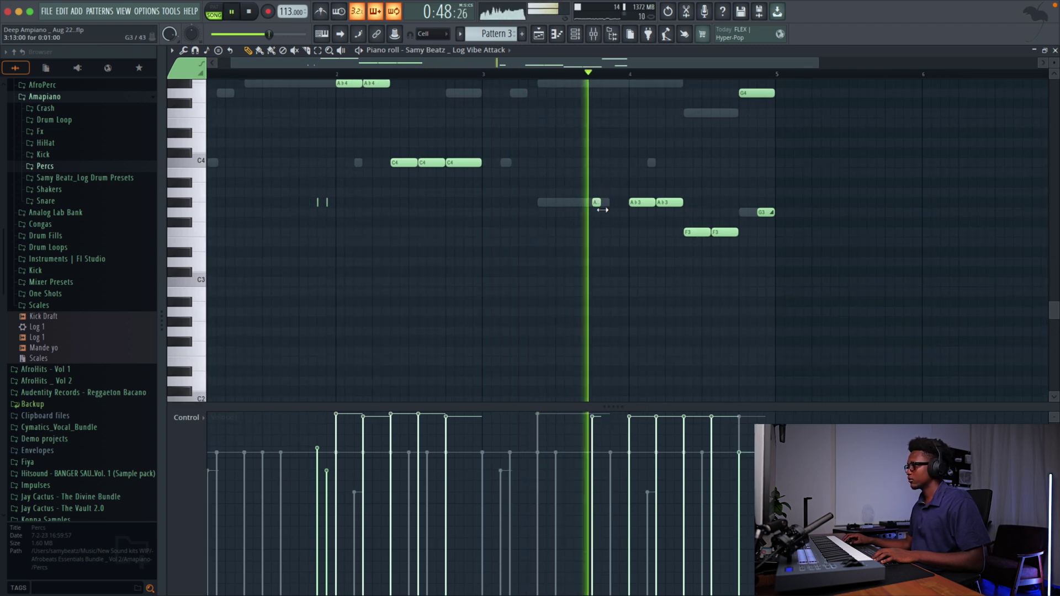
pyautogui.click(606, 192)
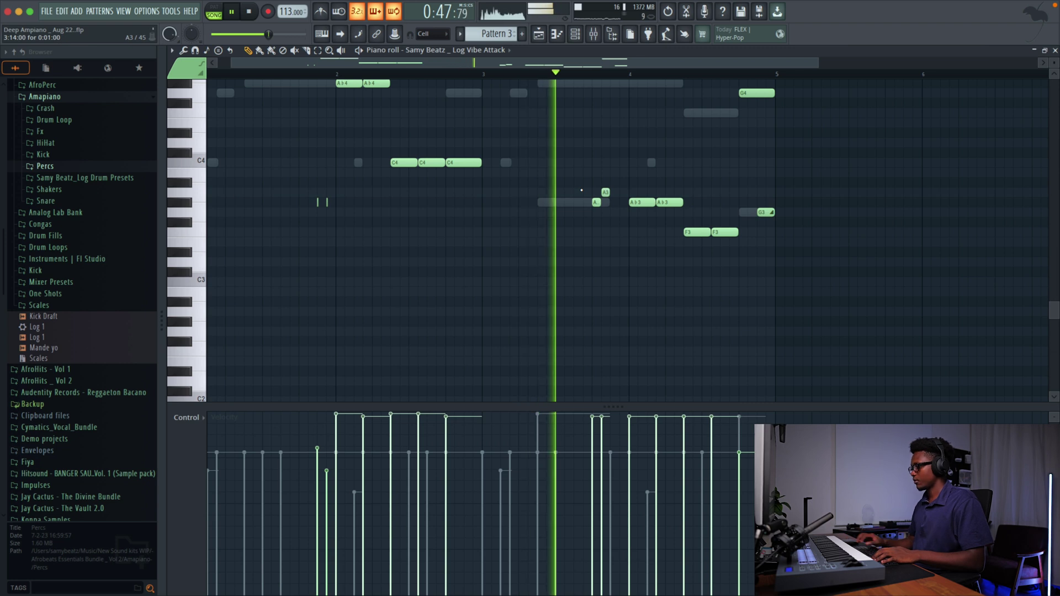
pyautogui.click(597, 192)
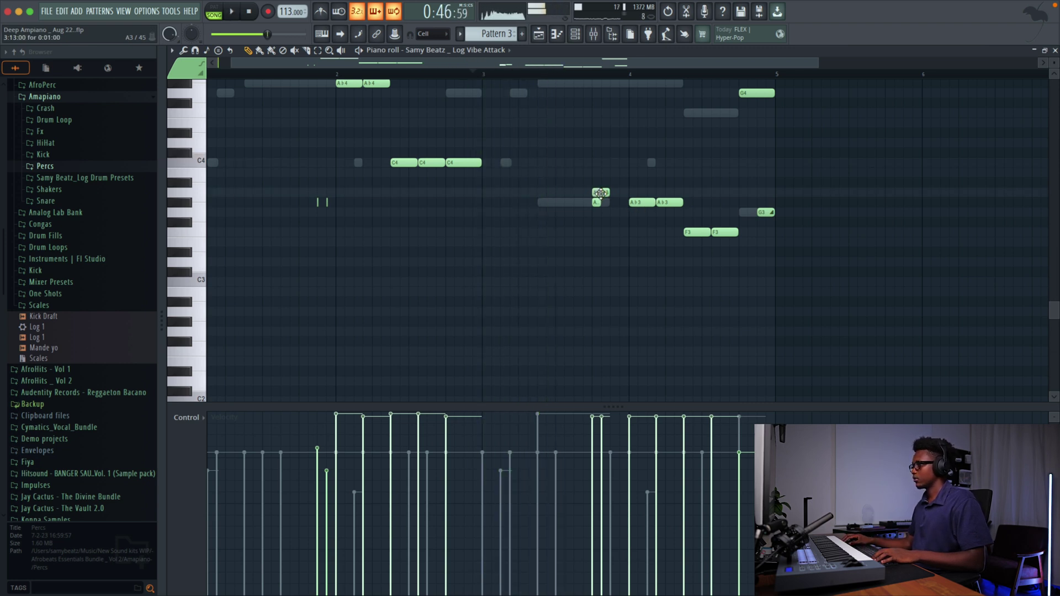
pyautogui.click(604, 201)
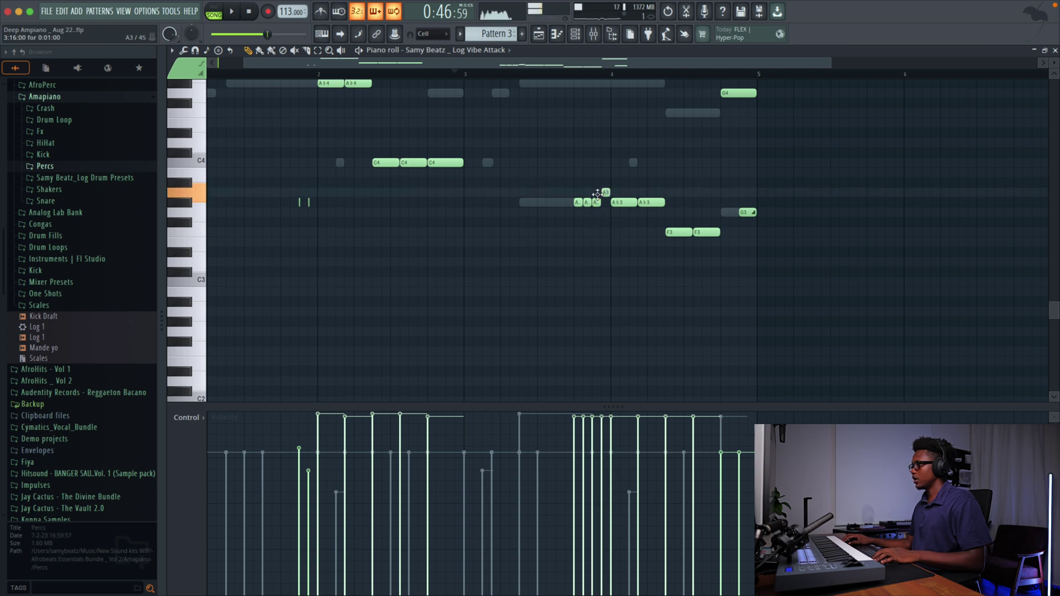
# Try the four short bar 3 notes on G3, undo it, and place them all on A♭2 for playback
pyautogui.moveTo(546, 191); pyautogui.dragTo(605, 208)
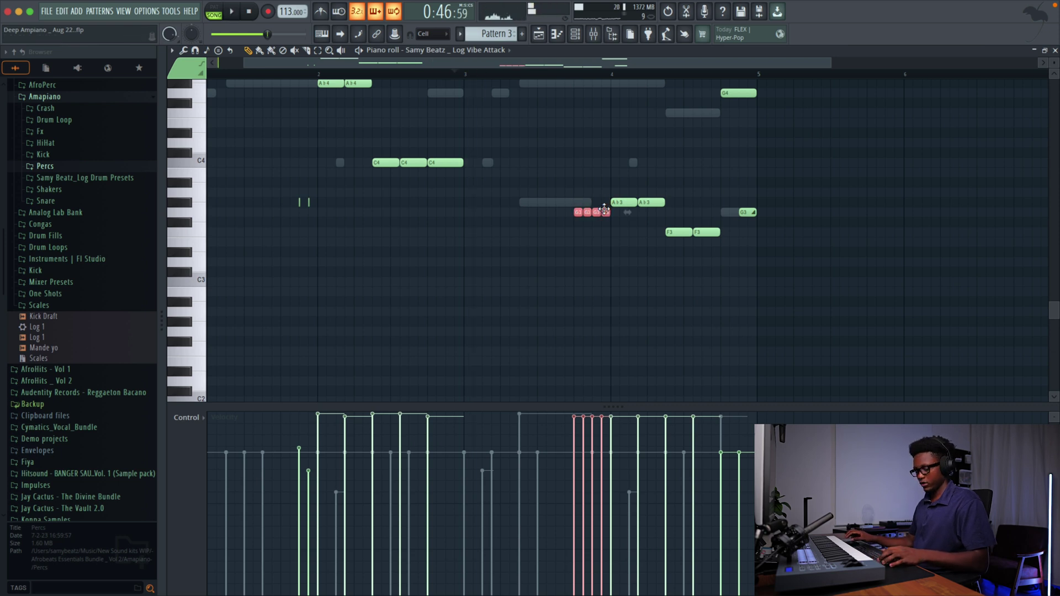
pyautogui.hotkey('ctrl', 'z')
pyautogui.press('space')
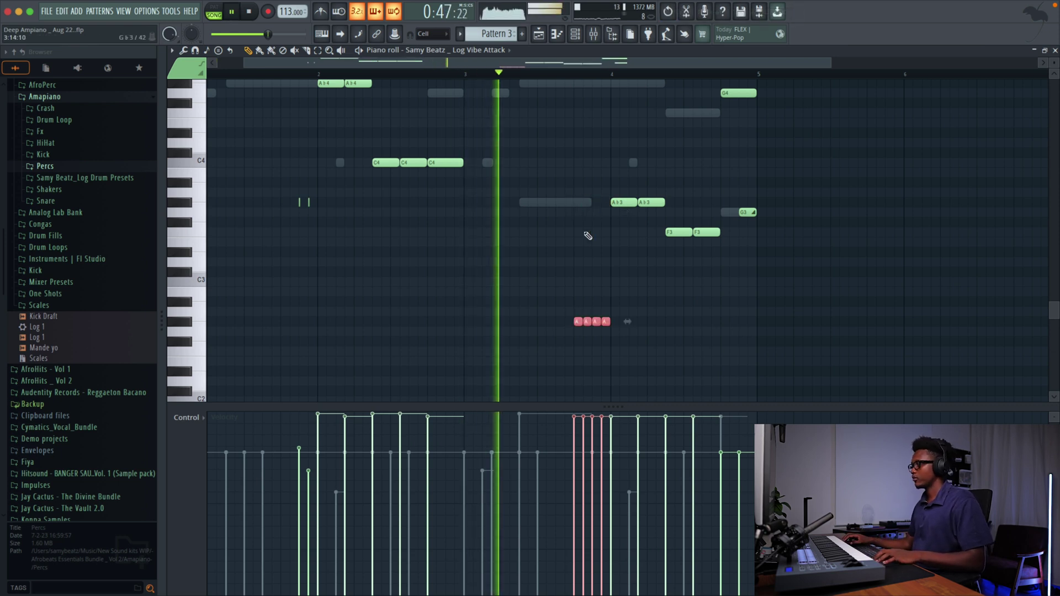
# Remove the last of the four short A♭2 notes while auditioning the phrase, and close the piano roll
pyautogui.scroll(5, 580, 239)
pyautogui.hscroll(-2, 580, 240)
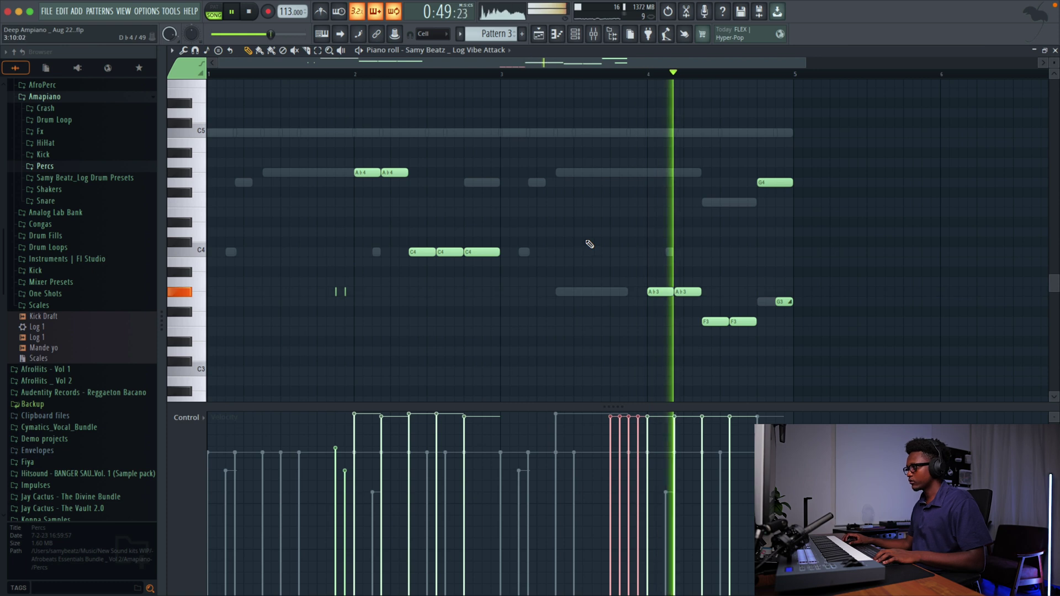
pyautogui.scroll(-5, 592, 230)
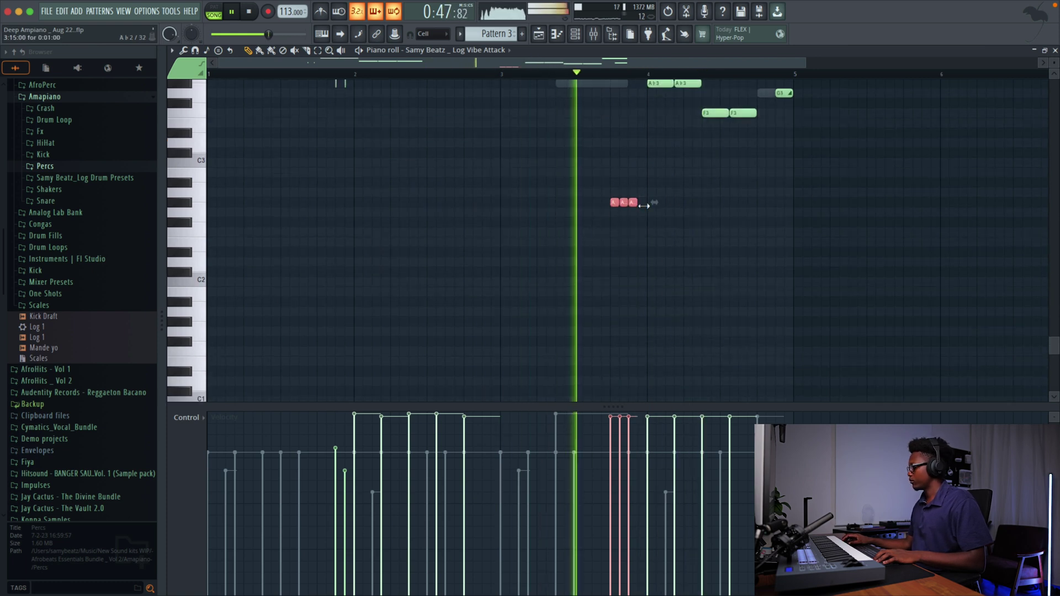
pyautogui.scroll(2, 644, 206)
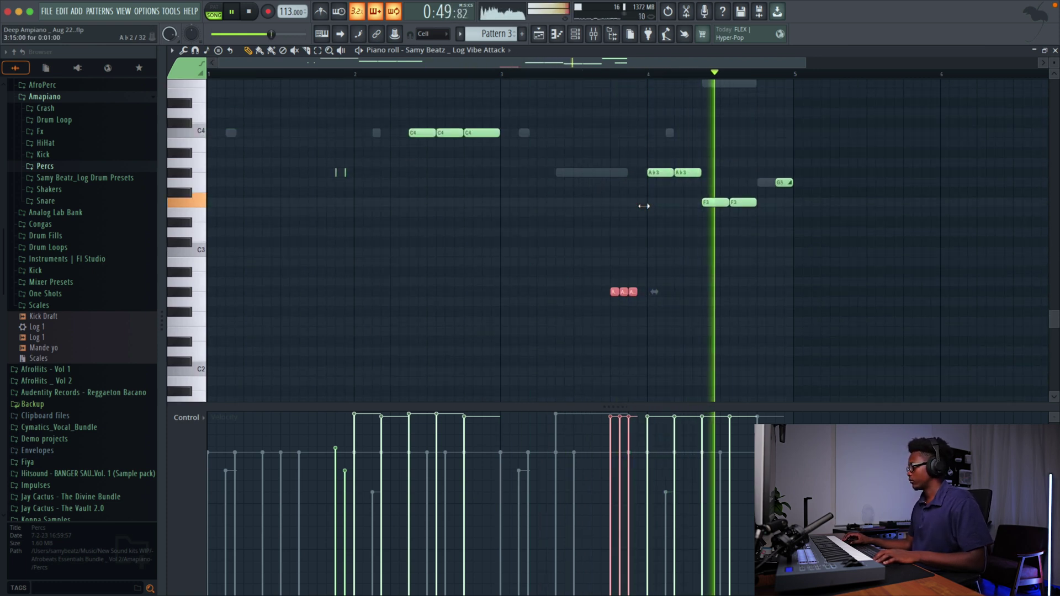
pyautogui.click(1055, 50)
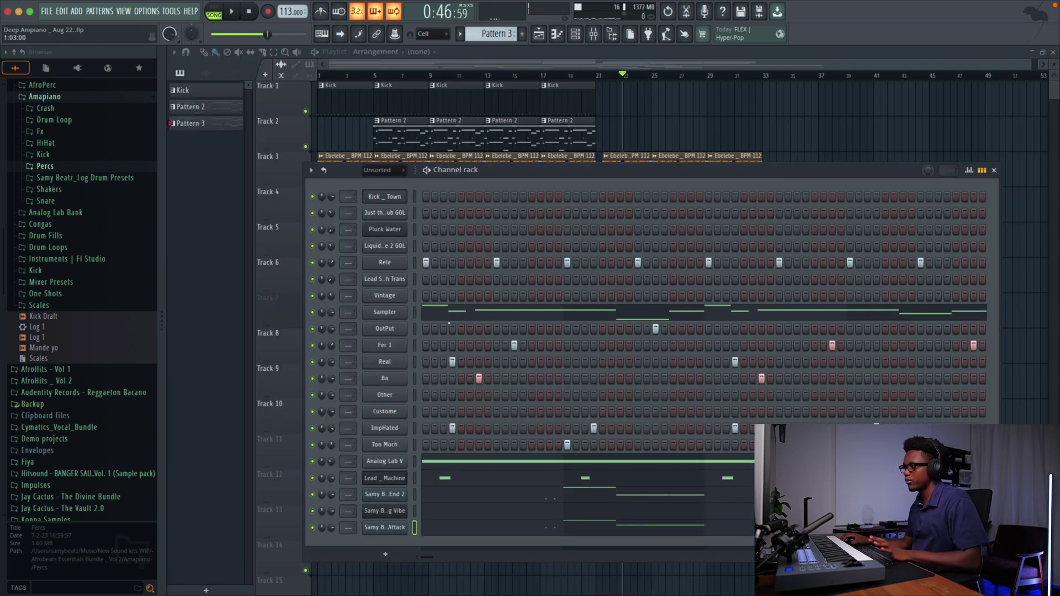
# Shift the first Fer 1 hit to step 12 and the OutPut hit to step 28 in Pattern 3, auditioning the groove
pyautogui.press('space')
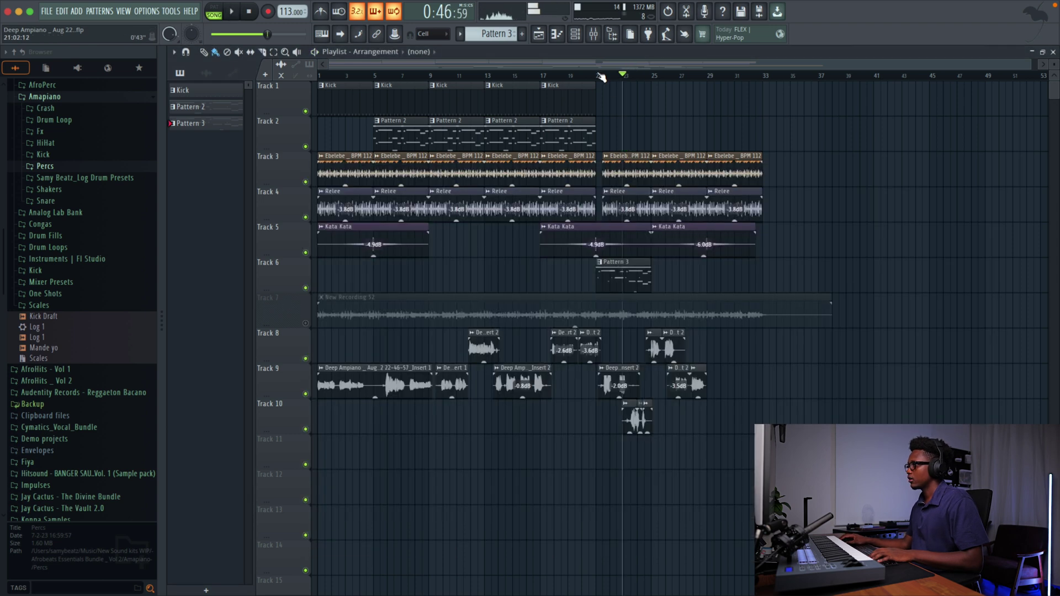
pyautogui.press('space')
pyautogui.press('F6')
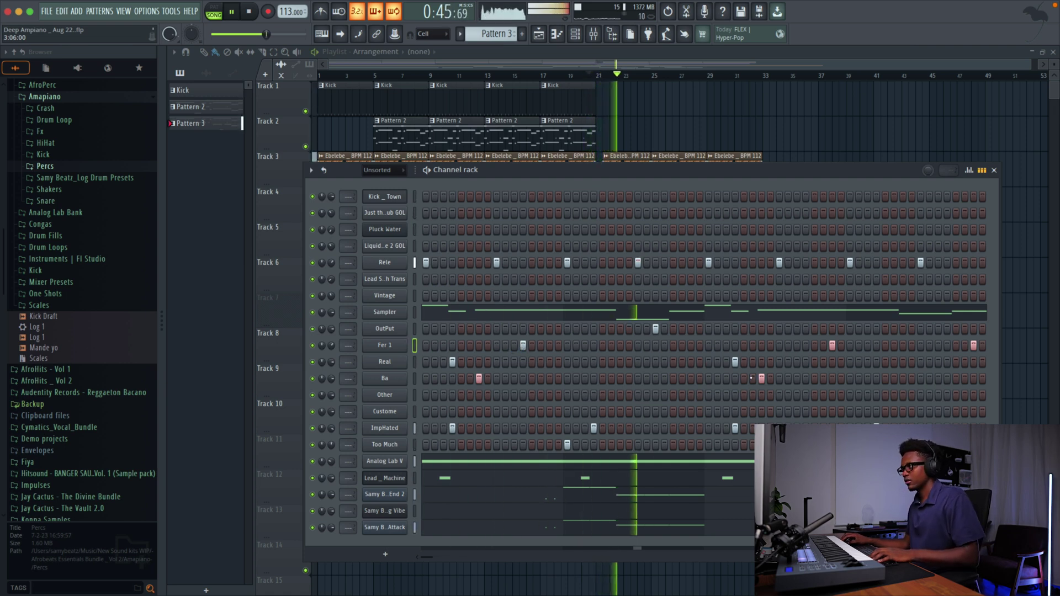
pyautogui.press('space')
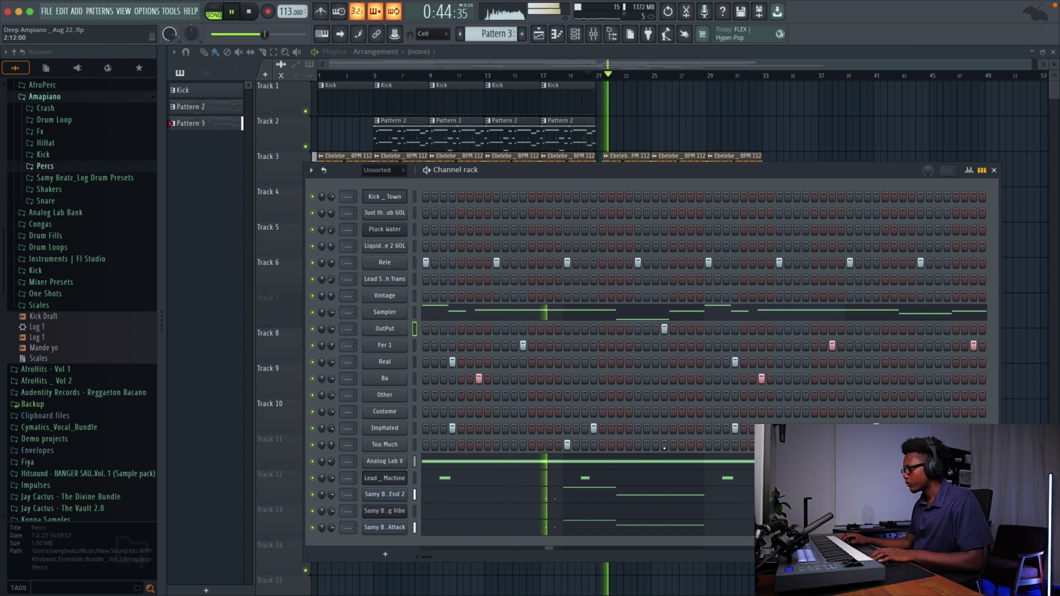
pyautogui.press('space')
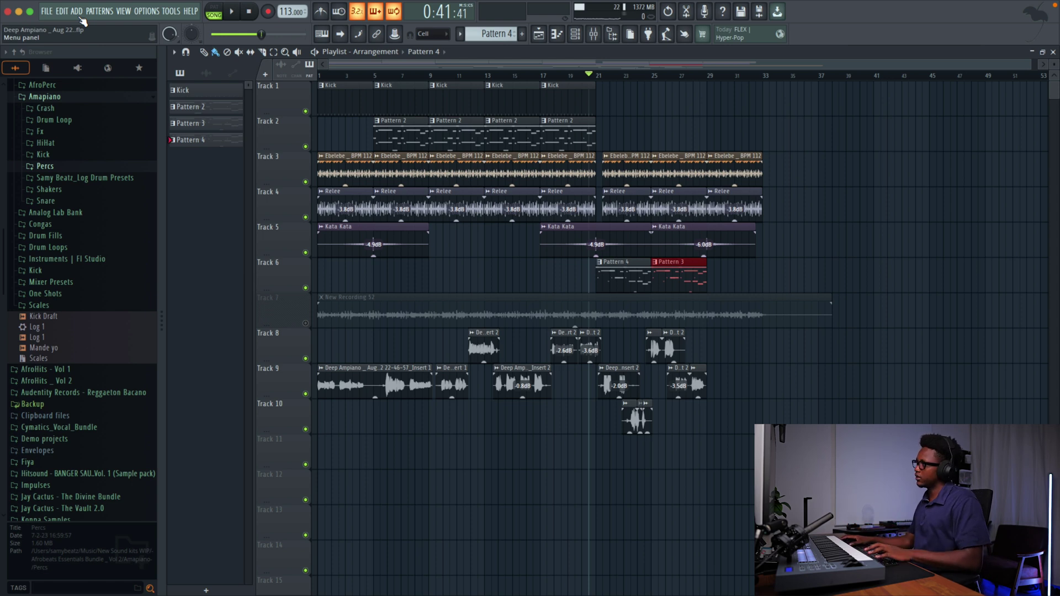
# Record a short Lead Smooth Trans melody beginning on C5 in Pattern 5 and play it back in the piano roll
pyautogui.click(576, 34)
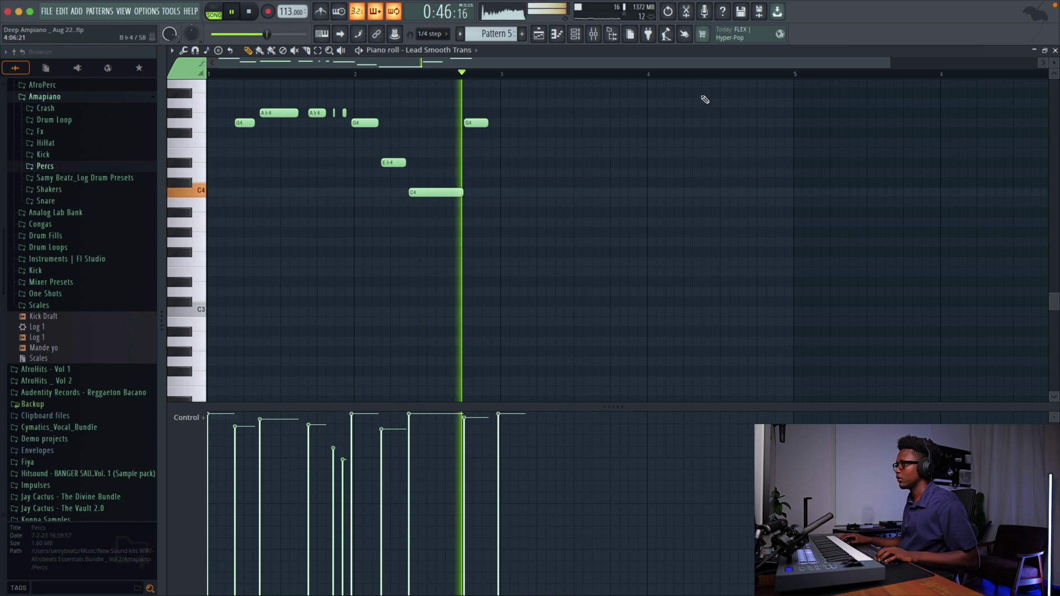
pyautogui.press('space')
pyautogui.scroll(2, 539, 116)
pyautogui.press('space')
pyautogui.scroll(5, 528, 117)
pyautogui.scroll(-3, 516, 118)
pyautogui.press('space')
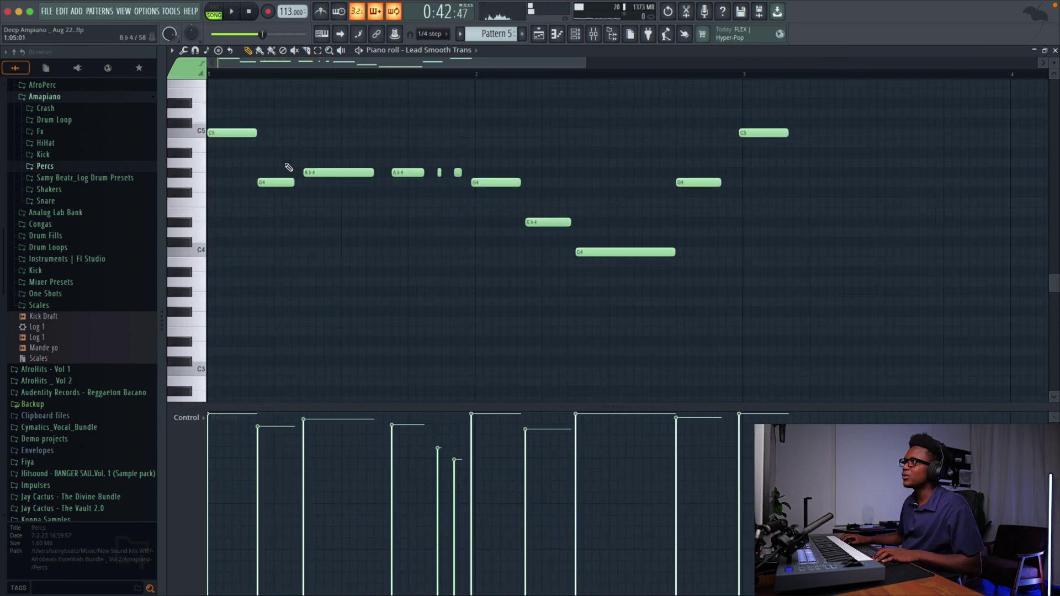
# Nudge the long A♭4 note in bar 1 of the lead melody slightly later, audition it, and close the piano roll
pyautogui.moveTo(320, 168); pyautogui.dragTo(324, 168)
pyautogui.press('space')
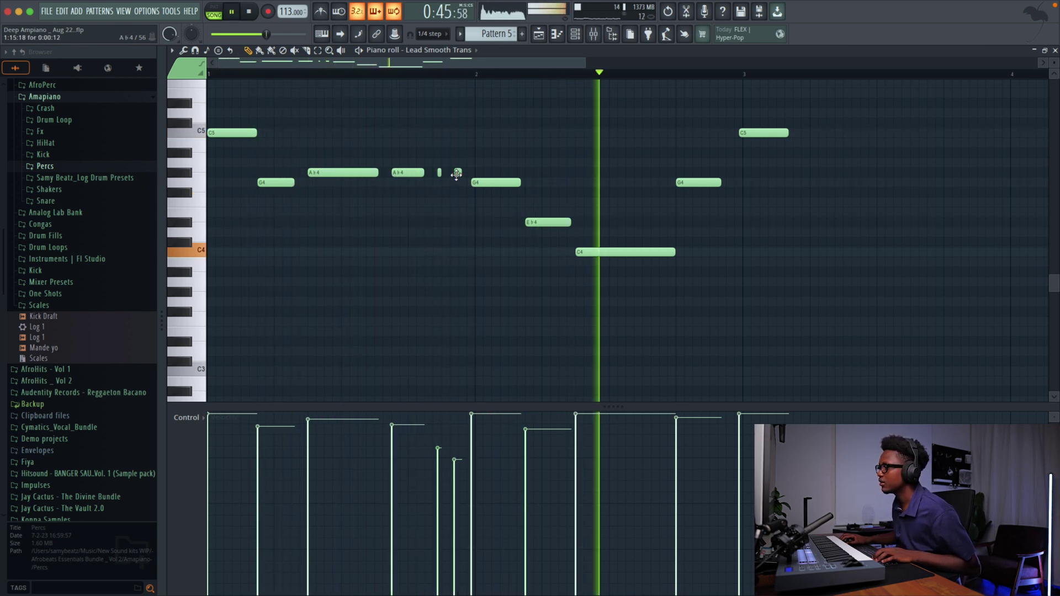
pyautogui.press('space')
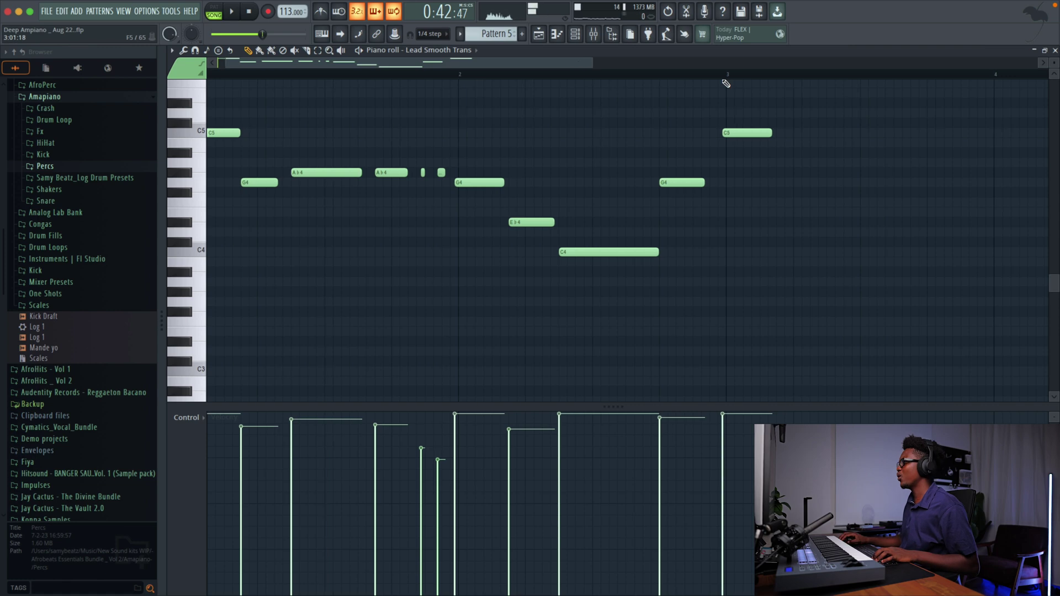
pyautogui.click(1056, 51)
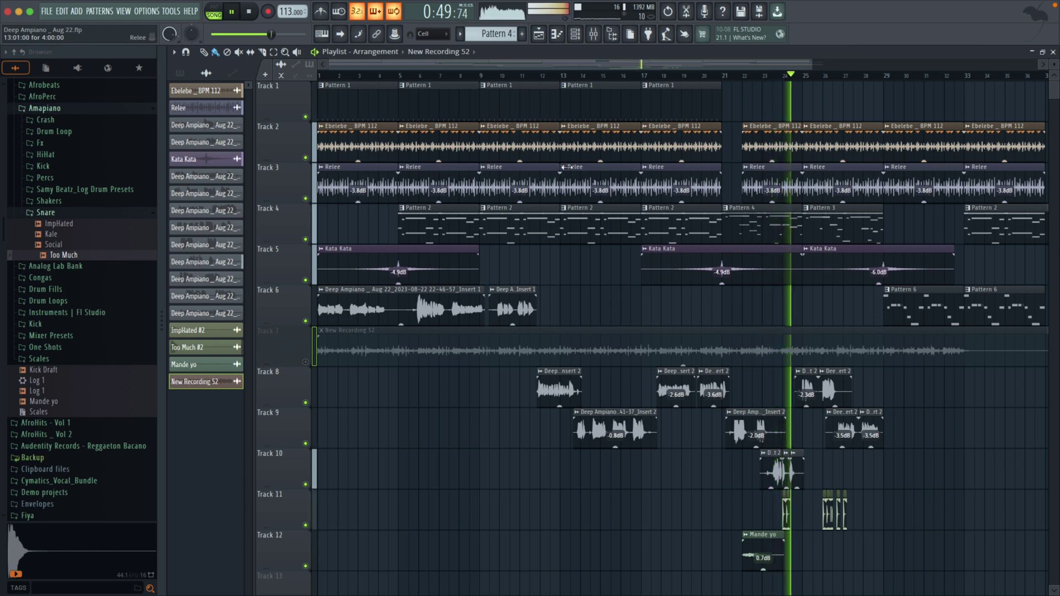
pyautogui.moveTo(816, 65); pyautogui.dragTo(695, 110)
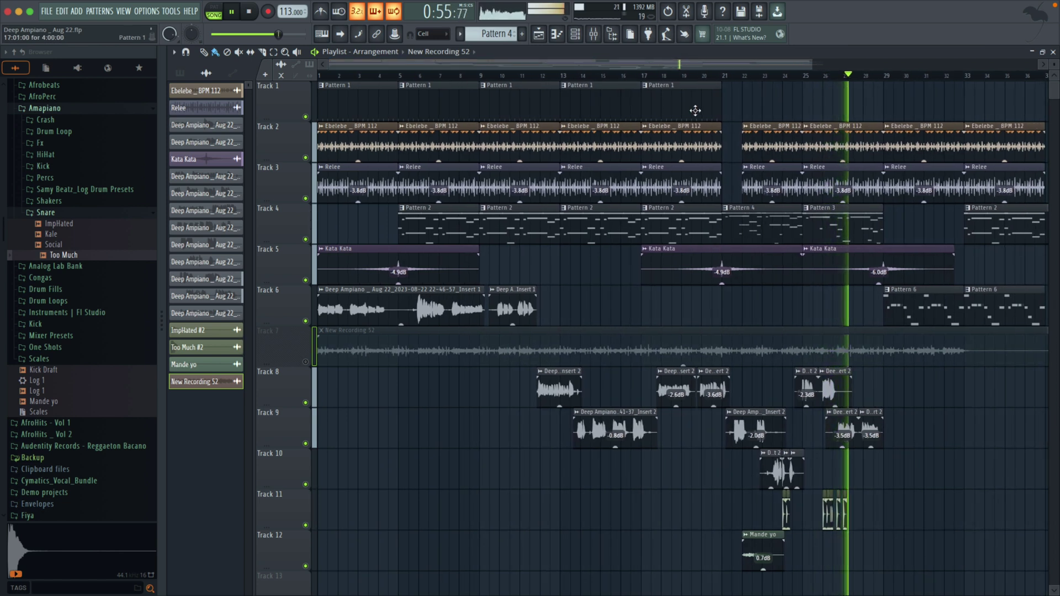